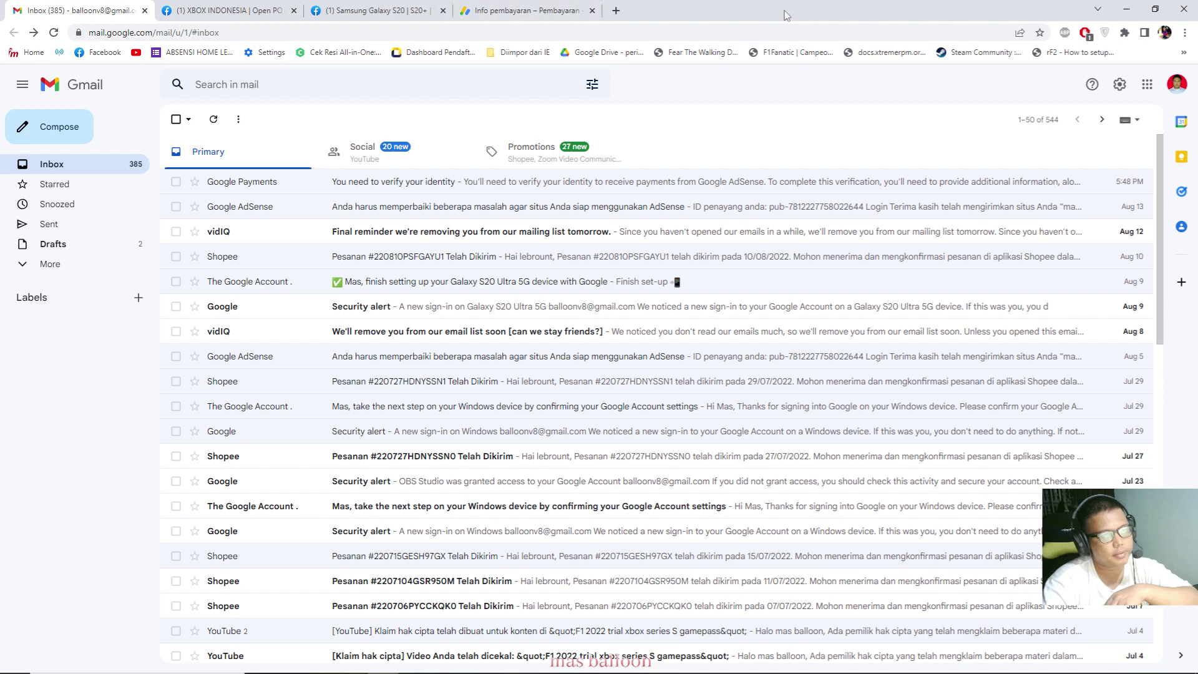
Step: Open YouTube in a new tab and go to the channel's own videos in YouTube Studio
{"action": "left_click", "coordinate": [616, 10]}
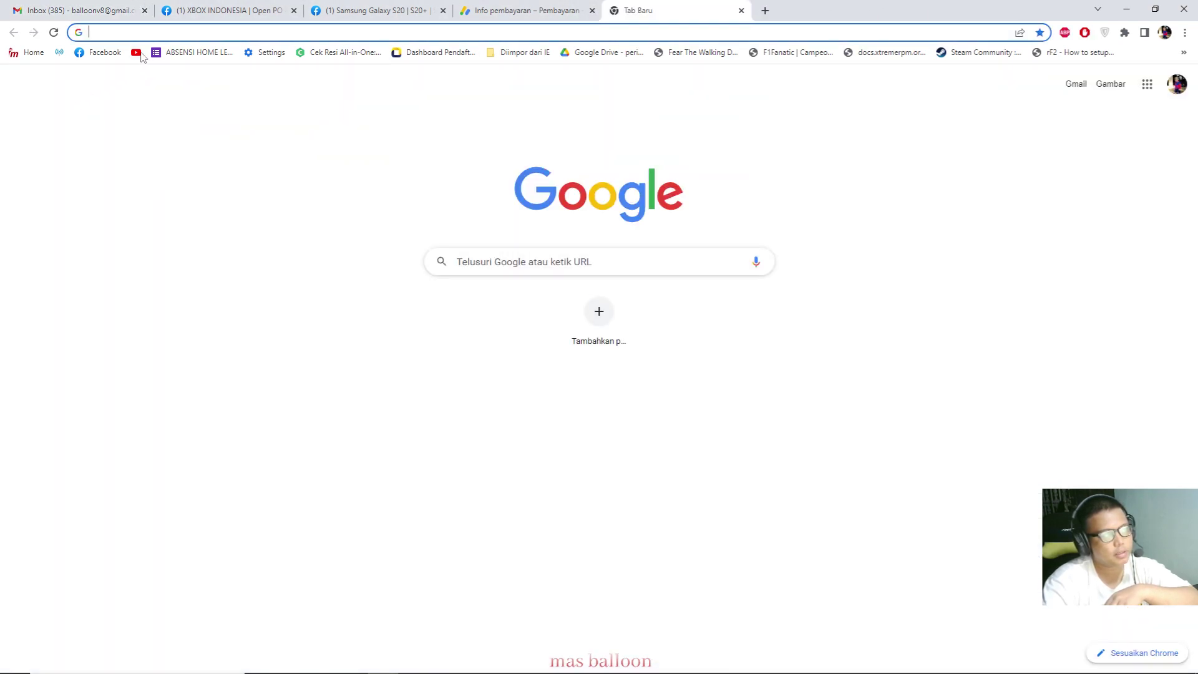
{"action": "left_click", "coordinate": [136, 53]}
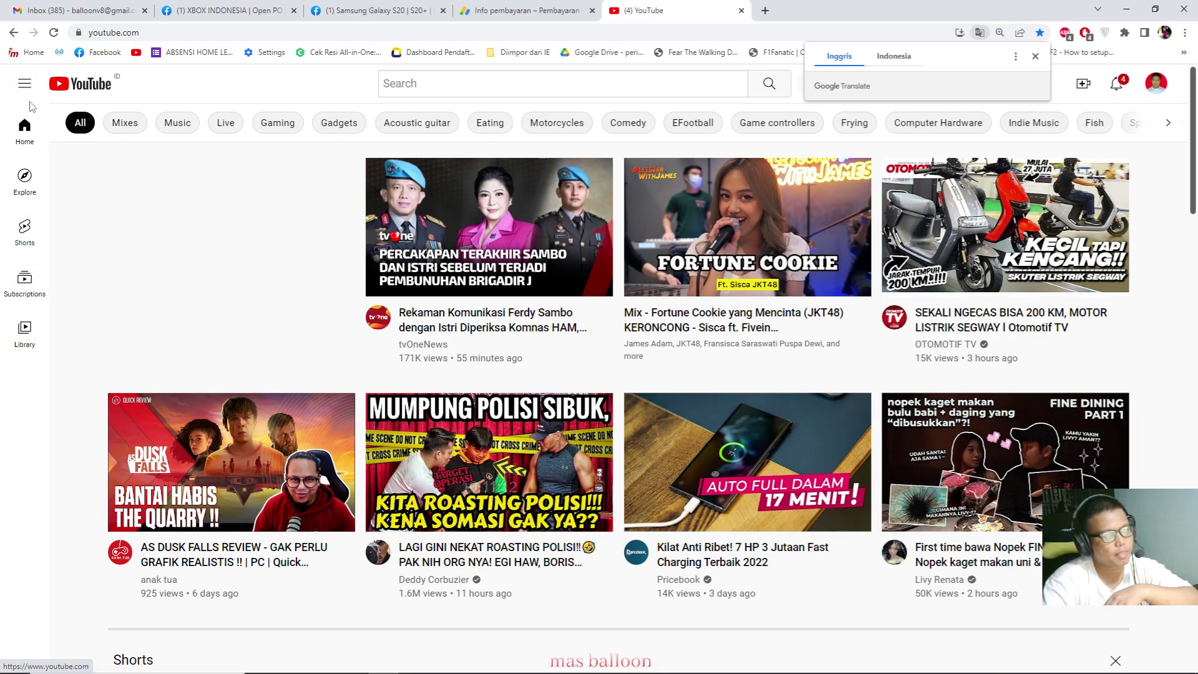
{"action": "left_click", "coordinate": [25, 84]}
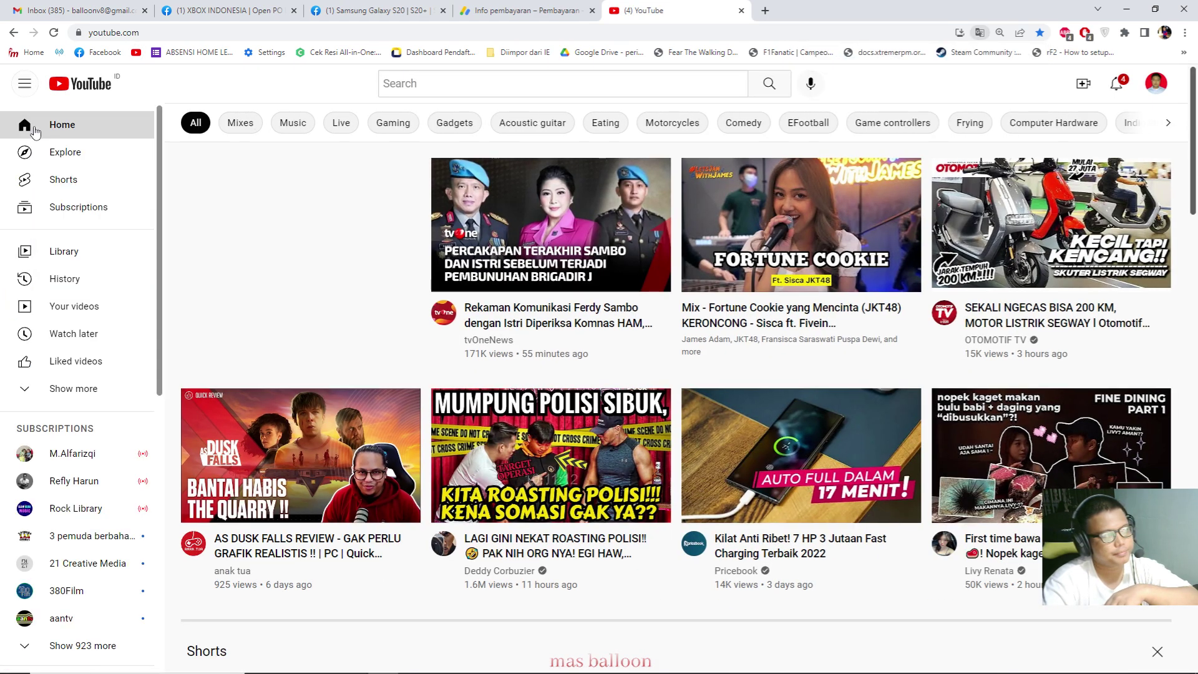
{"action": "left_click", "coordinate": [75, 306]}
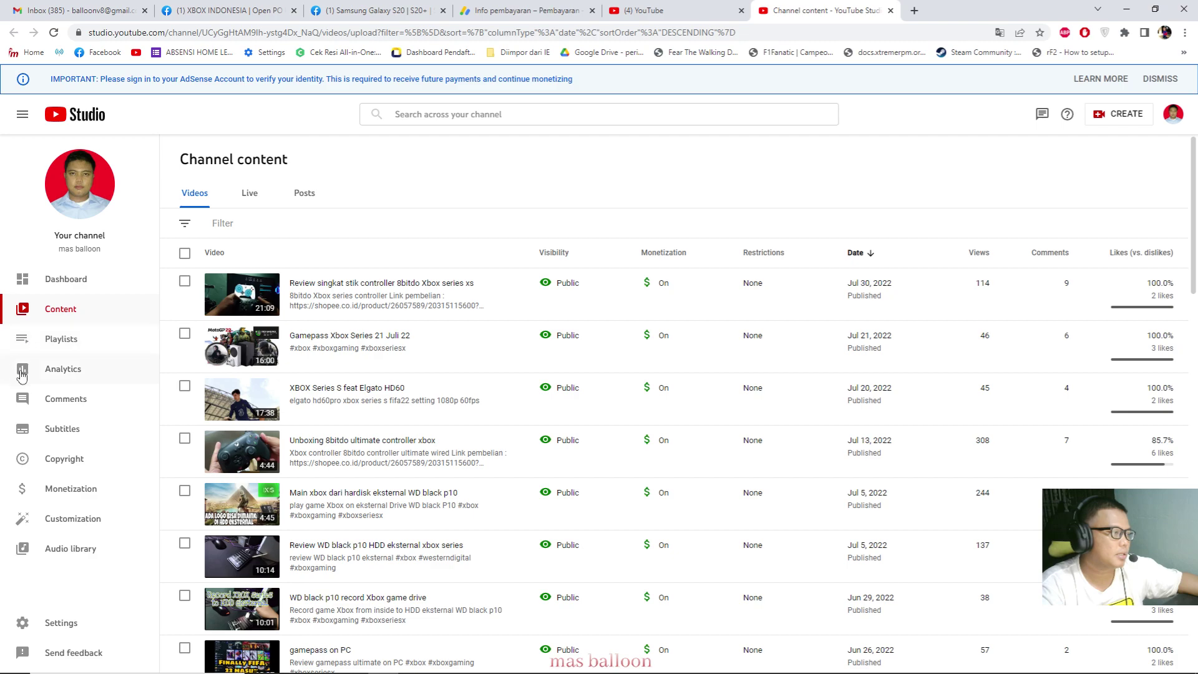
Step: View the channel dashboard and the channel analytics overview
{"action": "left_click", "coordinate": [84, 277]}
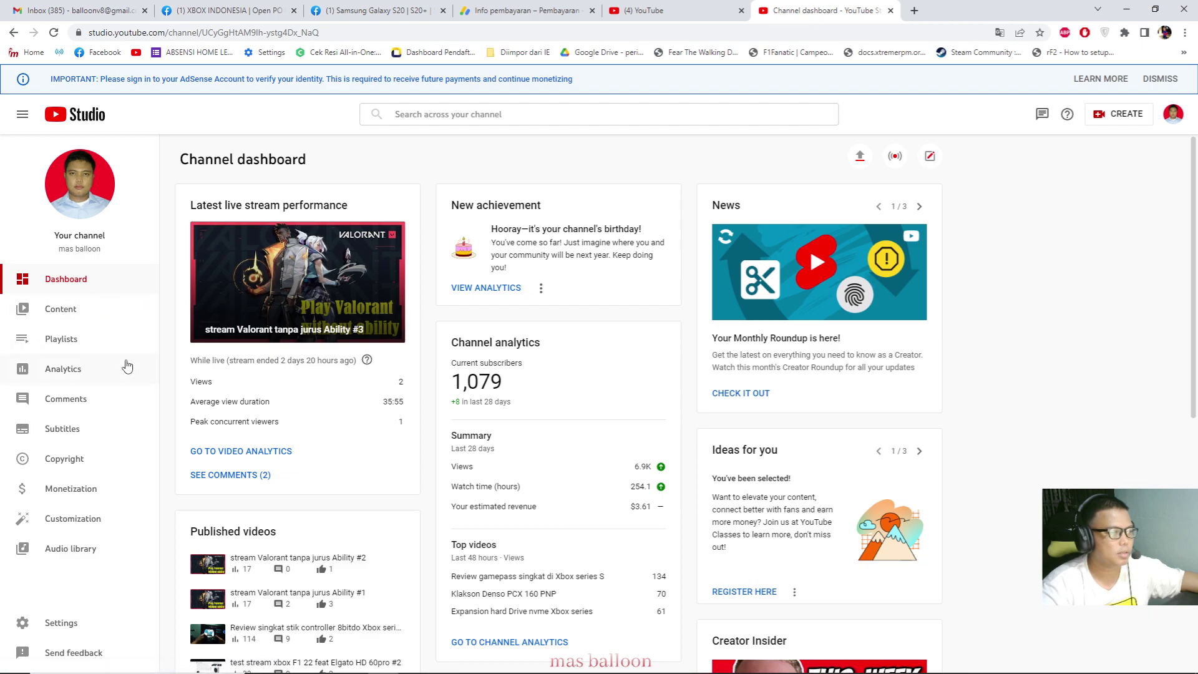
{"action": "left_click", "coordinate": [47, 367]}
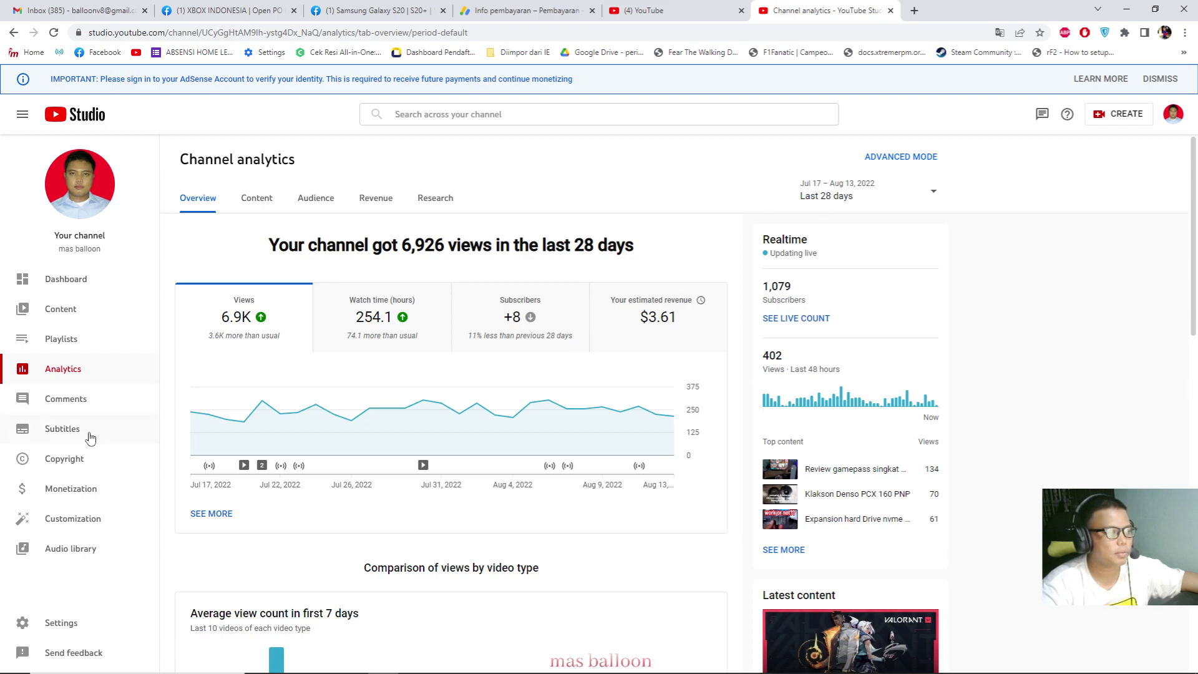
Step: Set the default currency in the general settings to IDR — Indonesian Rupiah and save the change
{"action": "left_click", "coordinate": [61, 623]}
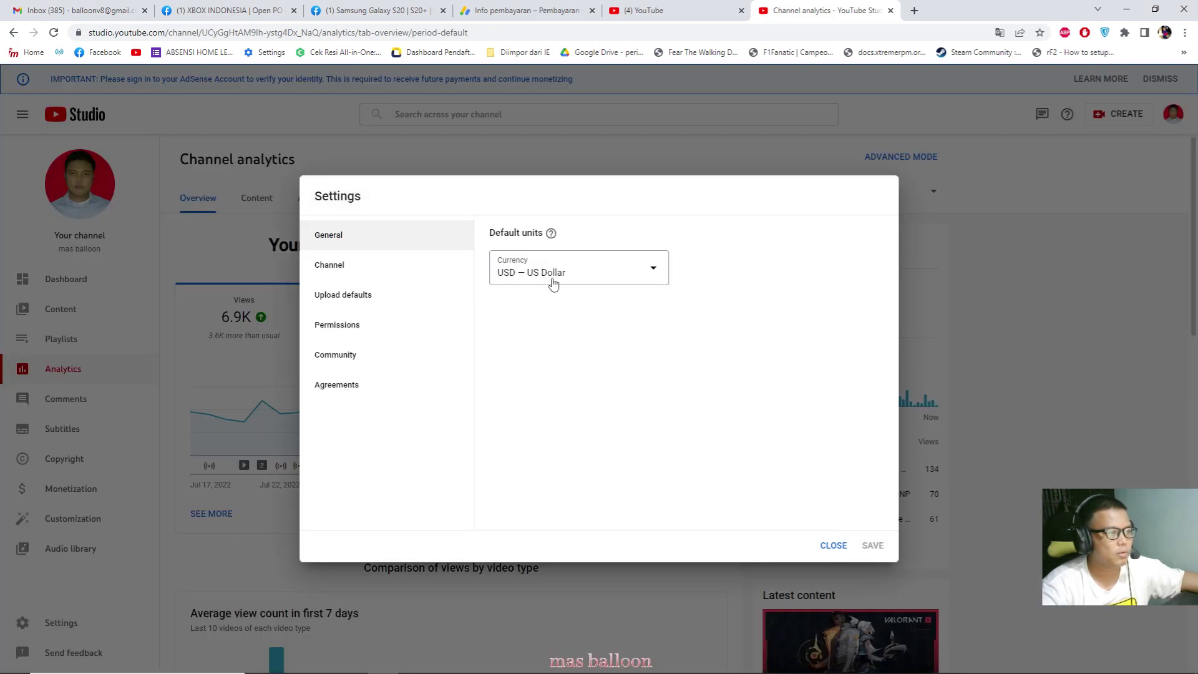
{"action": "left_click", "coordinate": [552, 279]}
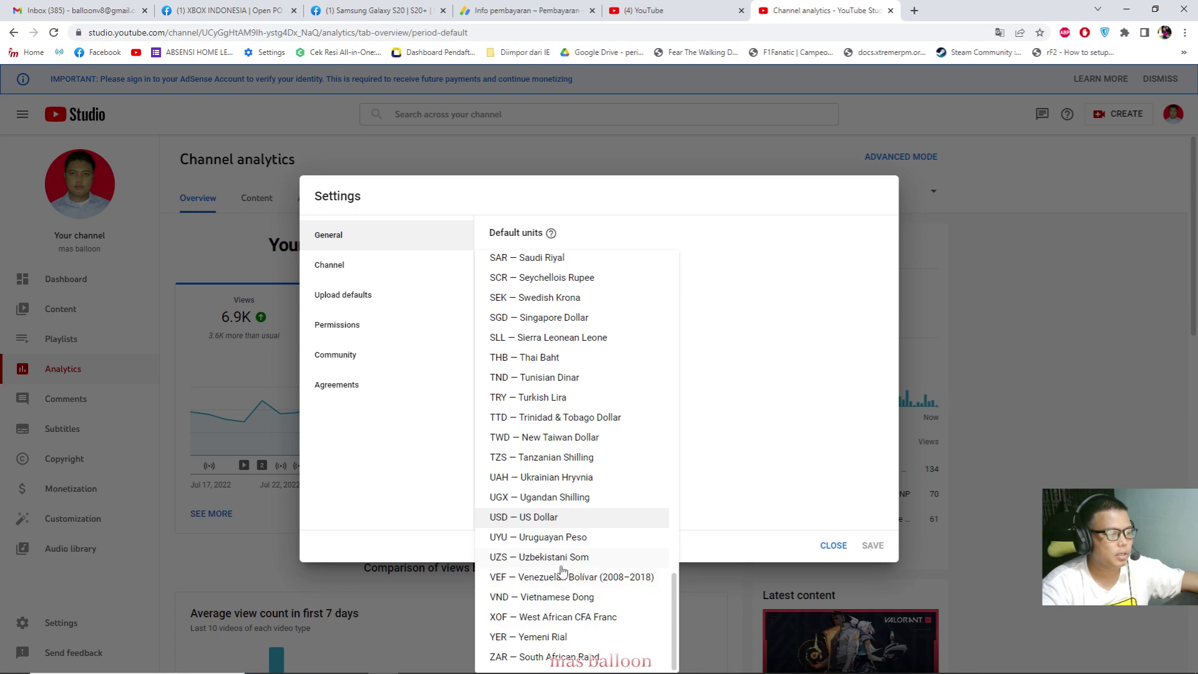
{"action": "scroll", "coordinate": [544, 459], "scroll_direction": "up", "scroll_amount": 10}
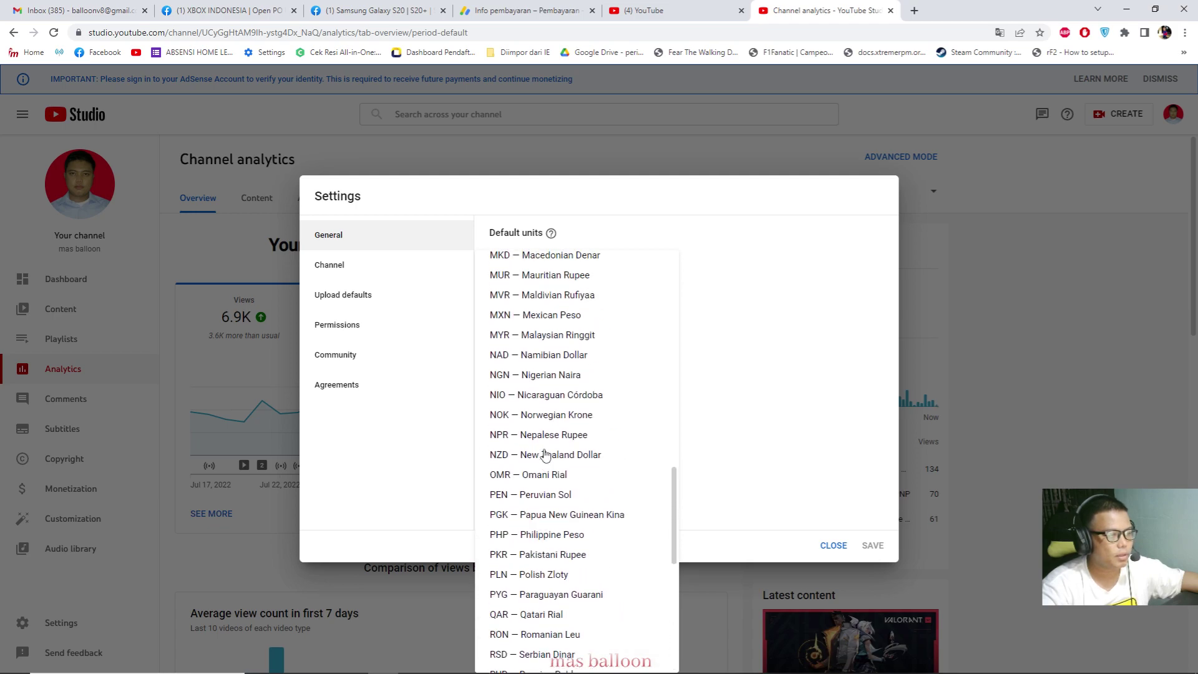
{"action": "scroll", "coordinate": [544, 454], "scroll_direction": "up", "scroll_amount": 5}
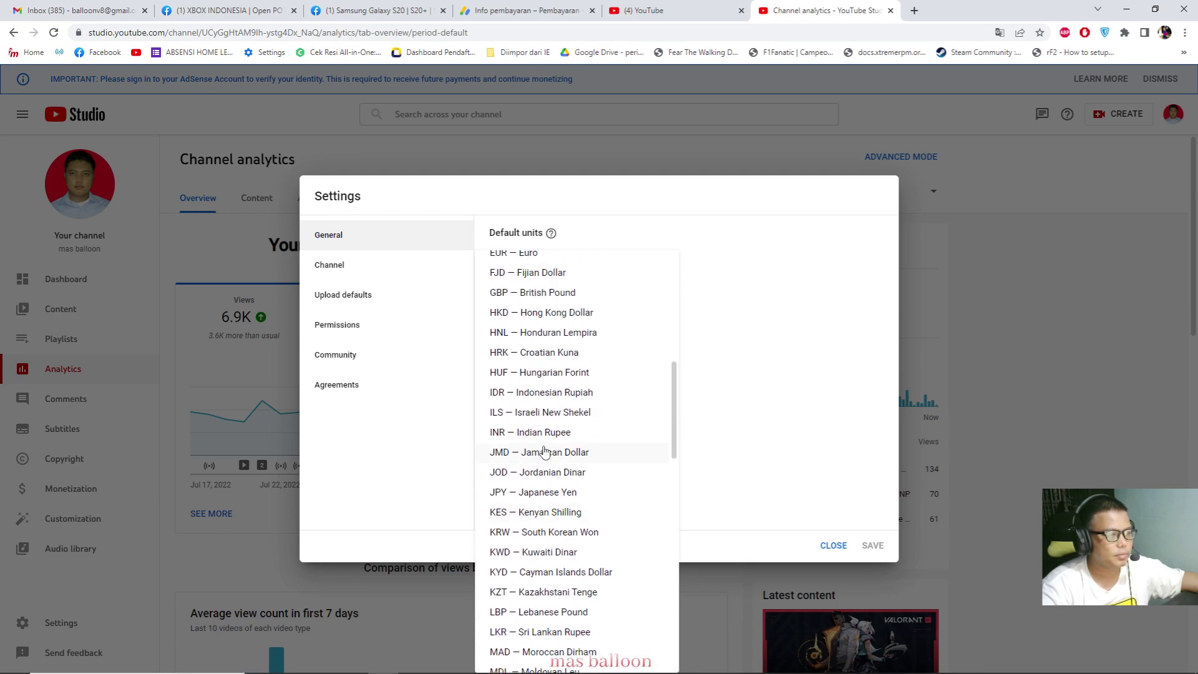
{"action": "left_click", "coordinate": [548, 391]}
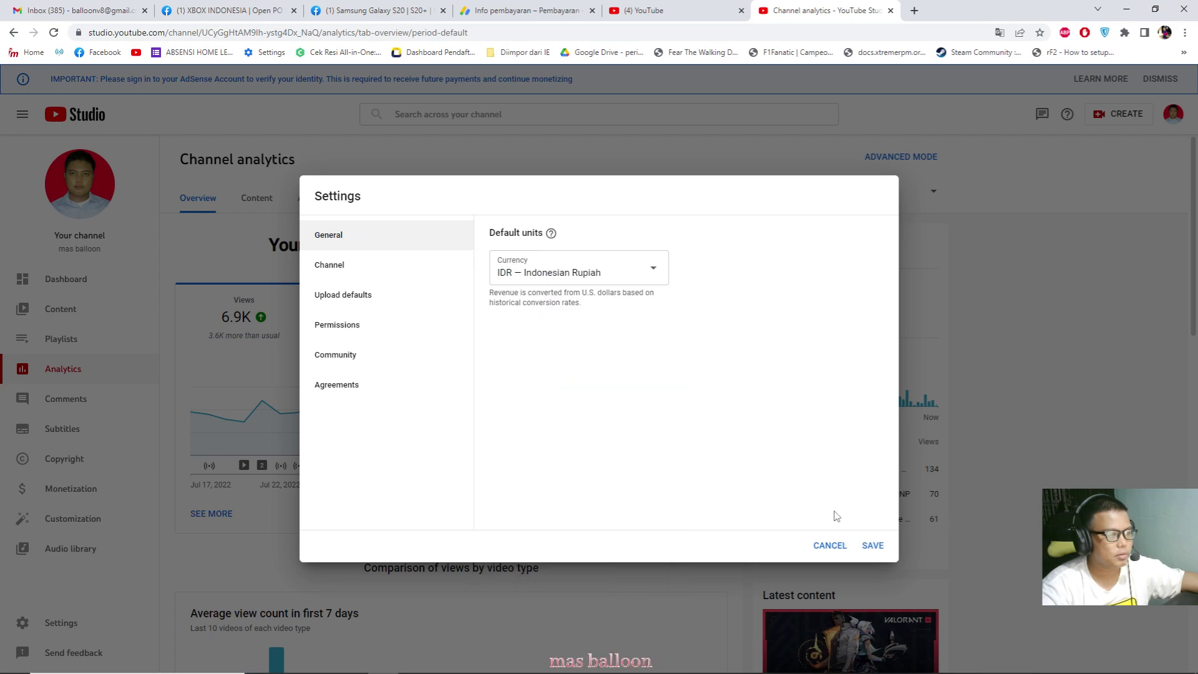
{"action": "left_click", "coordinate": [872, 545]}
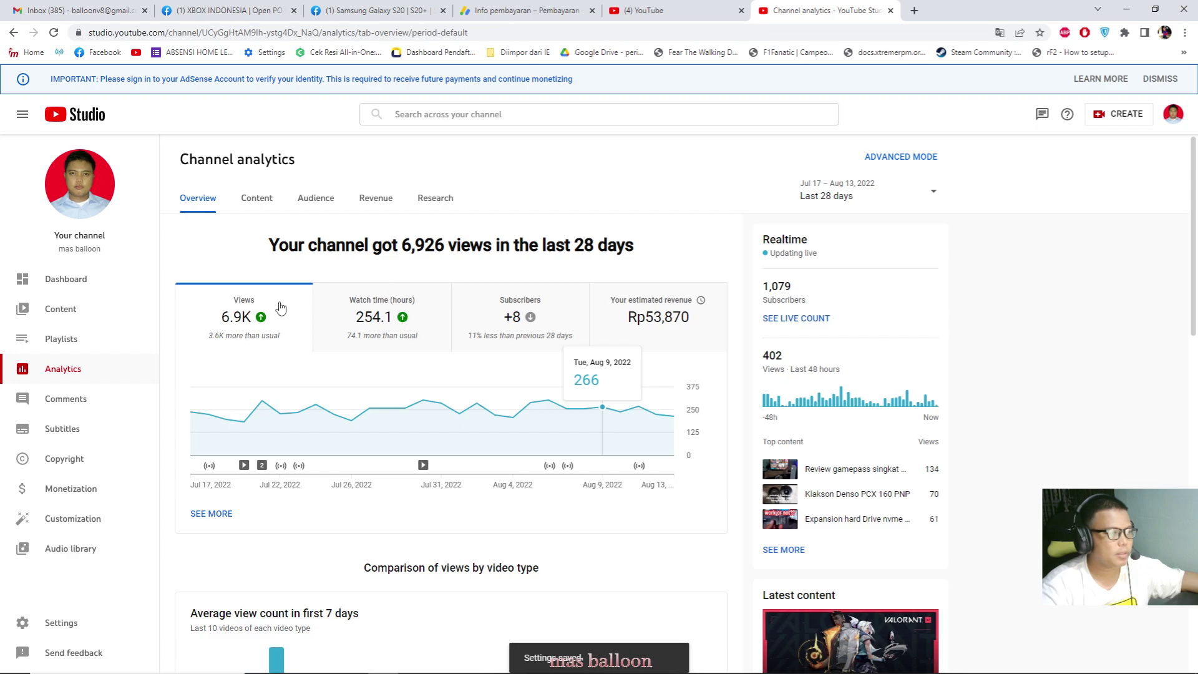
Step: Set the analytics period to Lifetime and examine views, watch time, subscribers and the estimated revenue chart
{"action": "left_click", "coordinate": [841, 196]}
{"action": "left_click", "coordinate": [849, 267]}
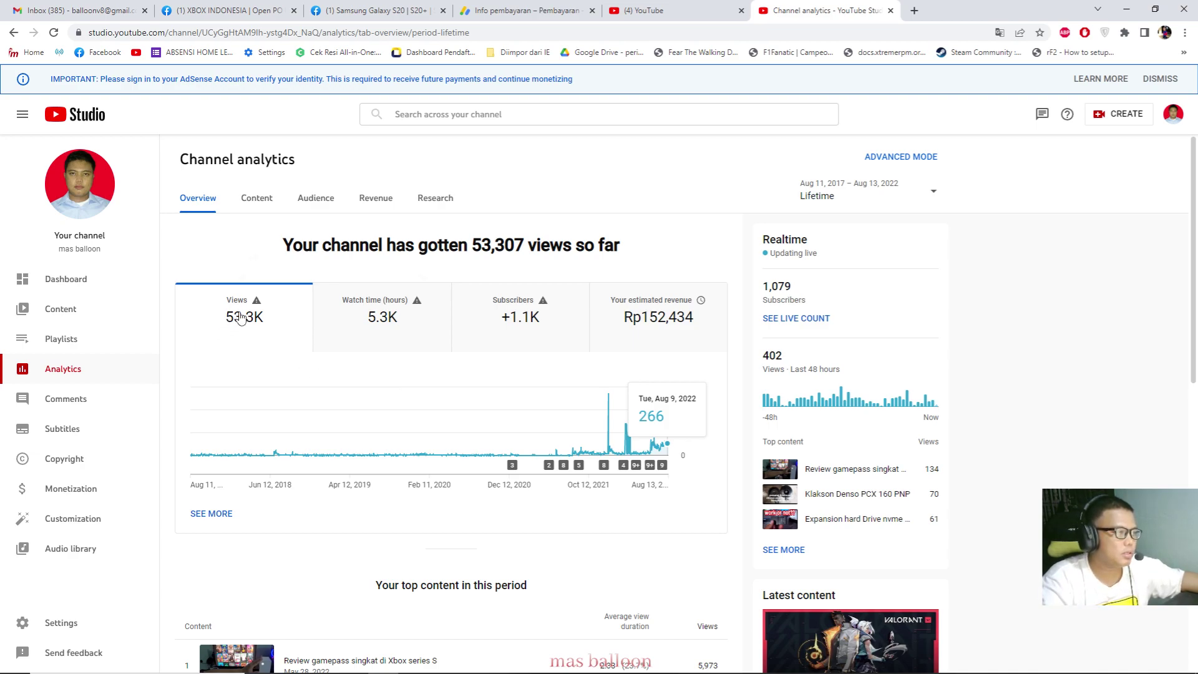
{"action": "mouse_move", "coordinate": [245, 320]}
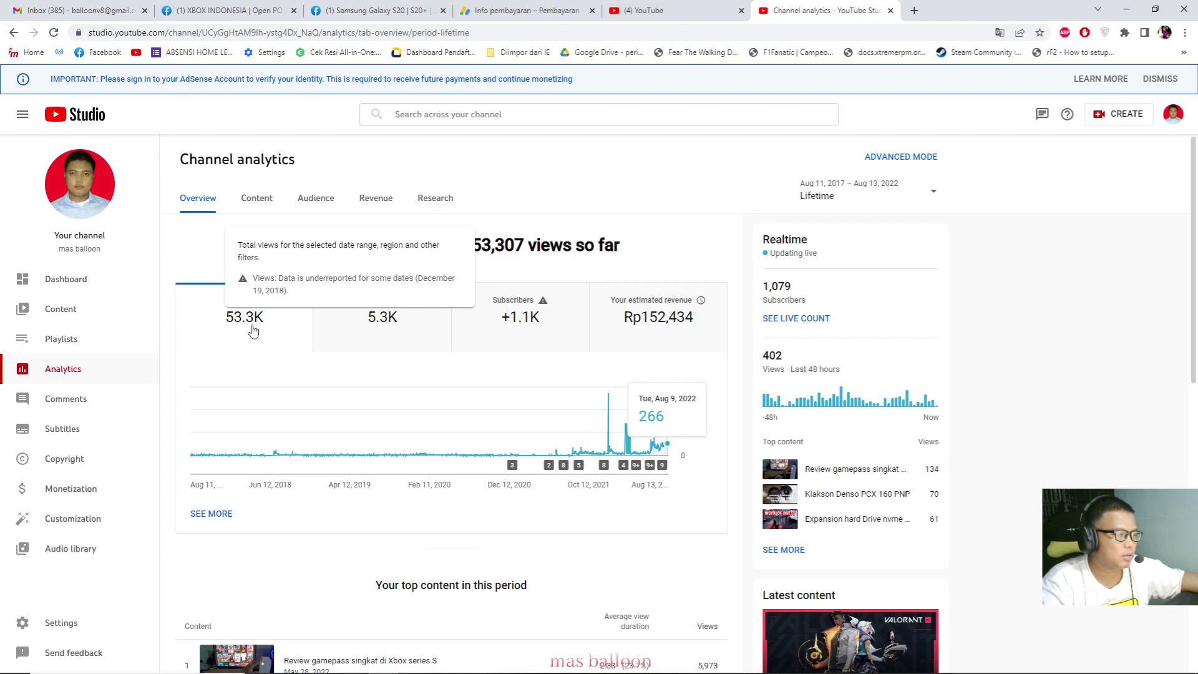
{"action": "mouse_move", "coordinate": [373, 329]}
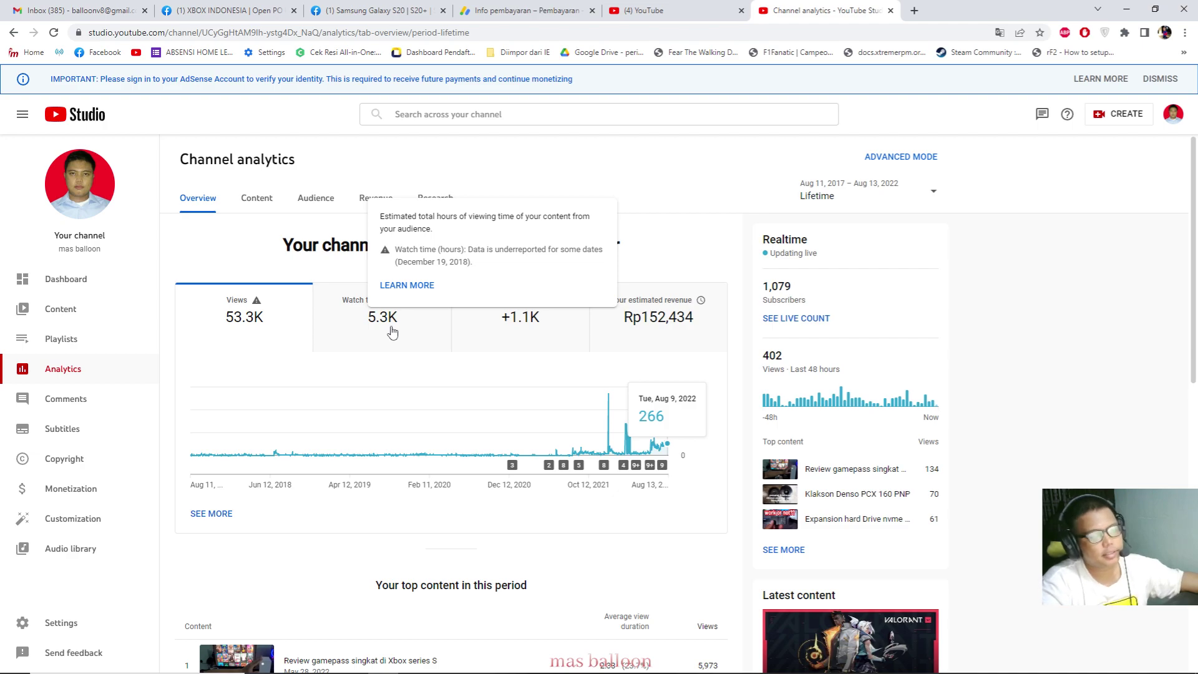
{"action": "mouse_move", "coordinate": [521, 324]}
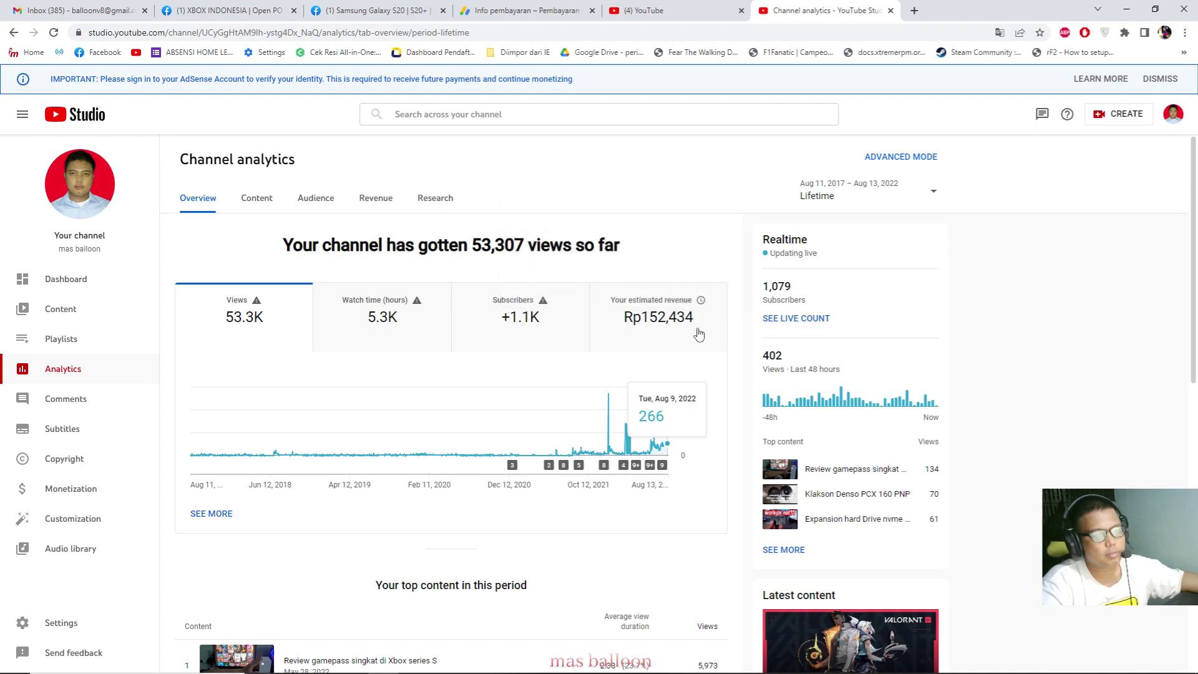
{"action": "mouse_move", "coordinate": [671, 327]}
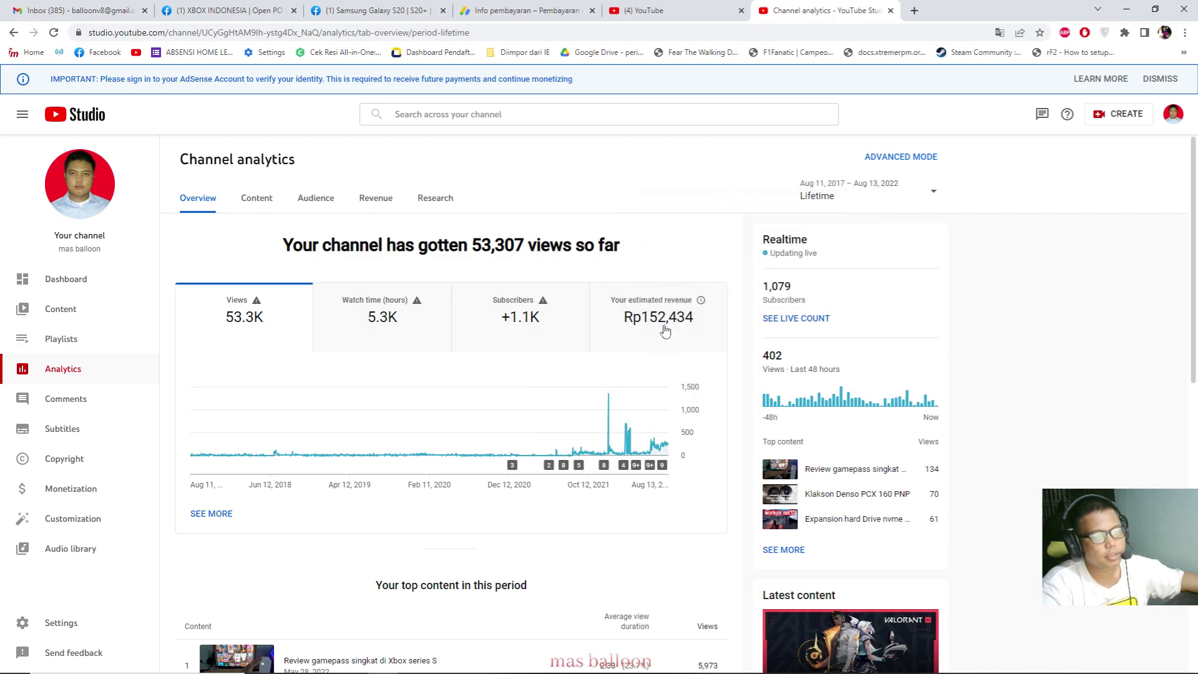
{"action": "mouse_move", "coordinate": [603, 466]}
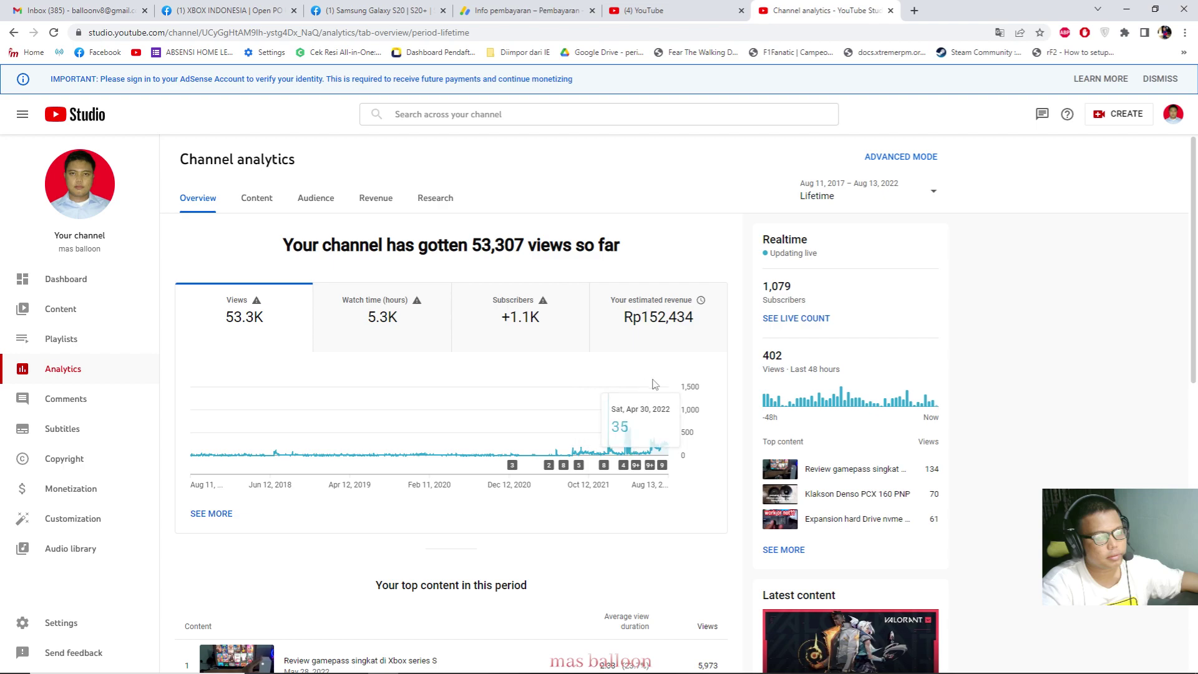
{"action": "mouse_move", "coordinate": [643, 466]}
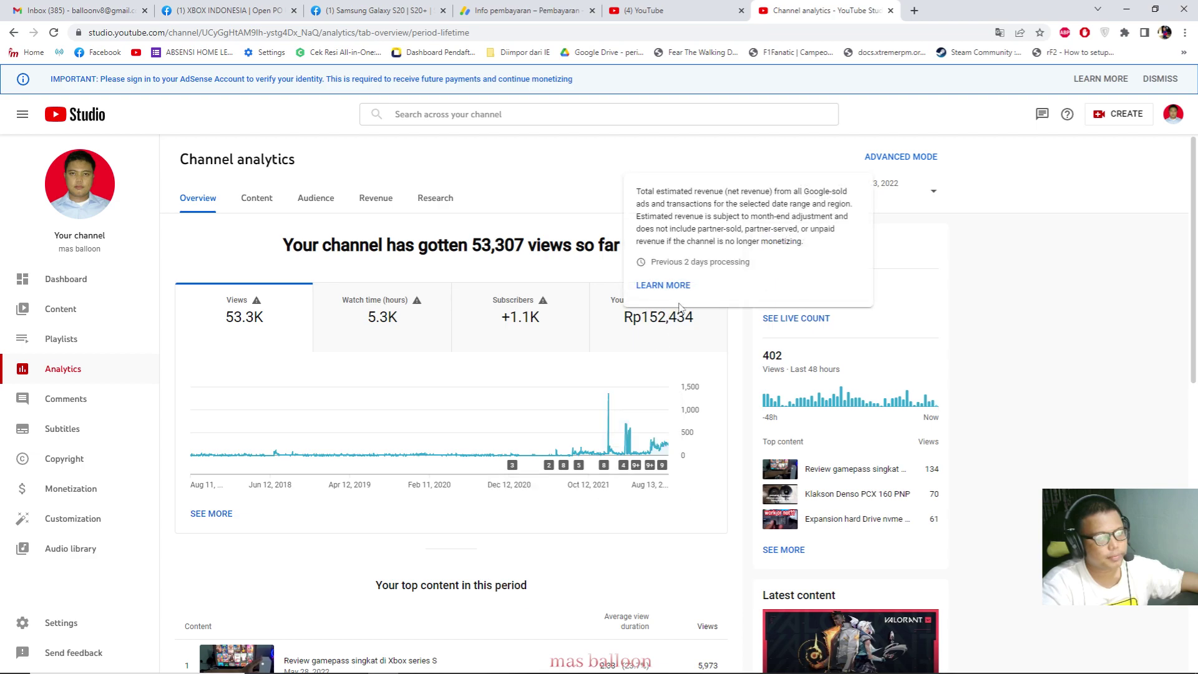
{"action": "mouse_move", "coordinate": [702, 302]}
{"action": "left_click", "coordinate": [695, 330]}
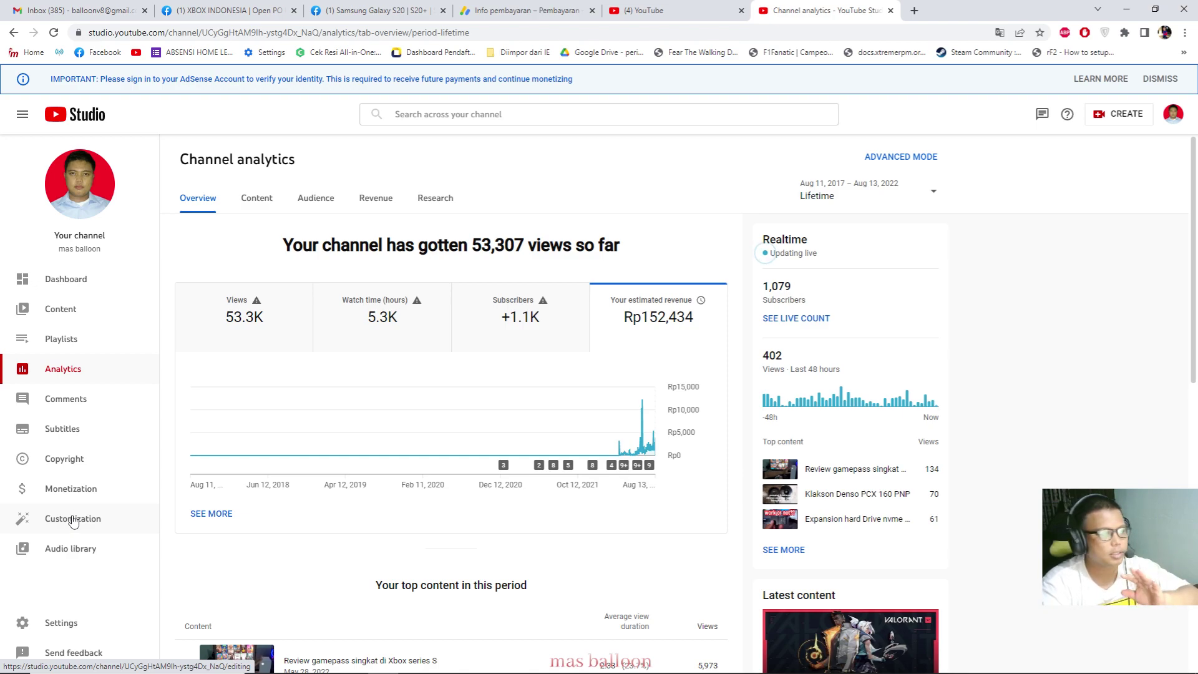
Step: View the channel monetization overview and browse the videos and their monetization status in the channel content list
{"action": "left_click", "coordinate": [65, 488]}
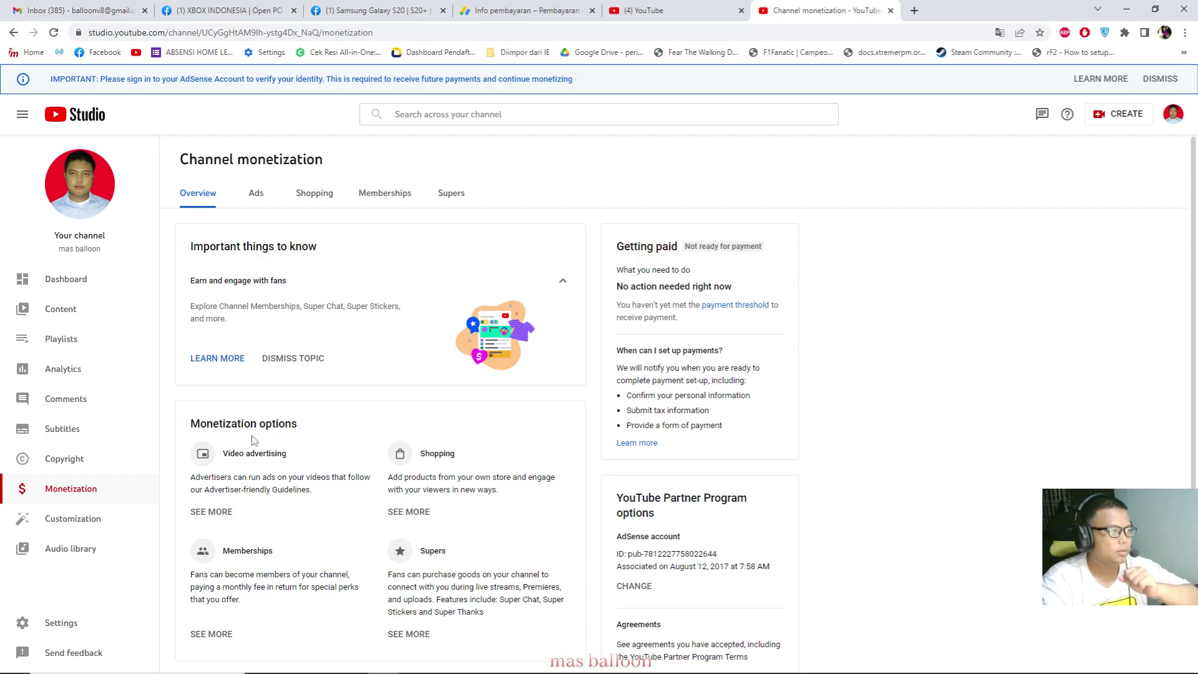
{"action": "left_click", "coordinate": [66, 363]}
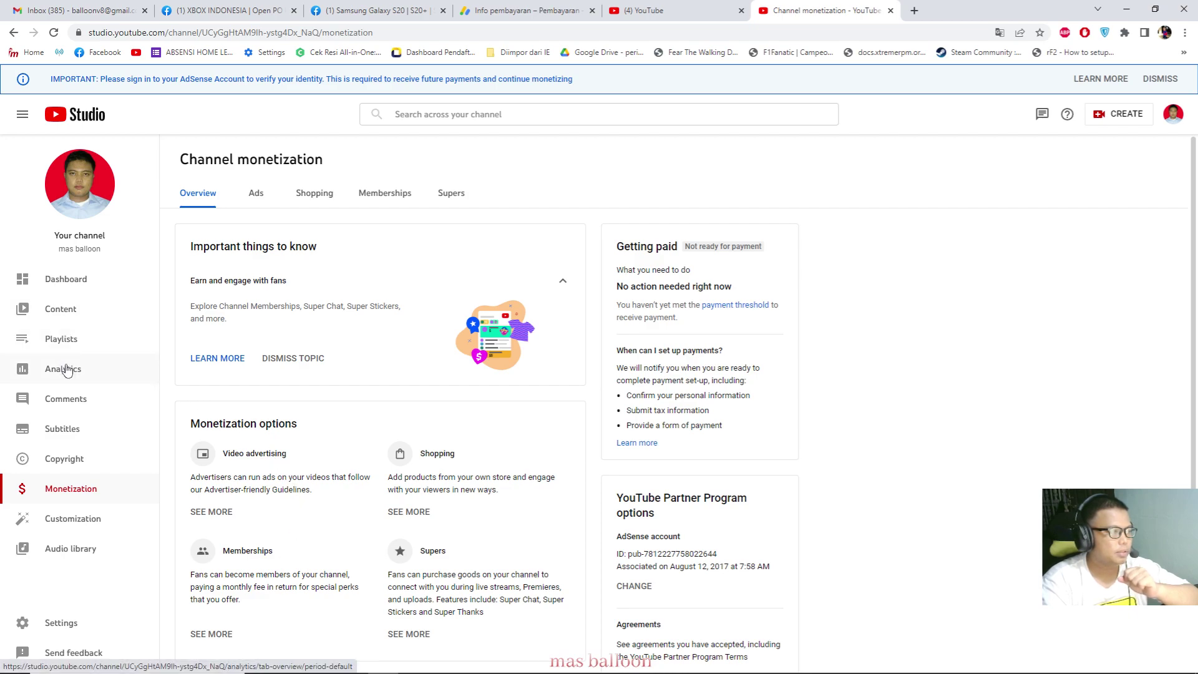
{"action": "left_click", "coordinate": [70, 320]}
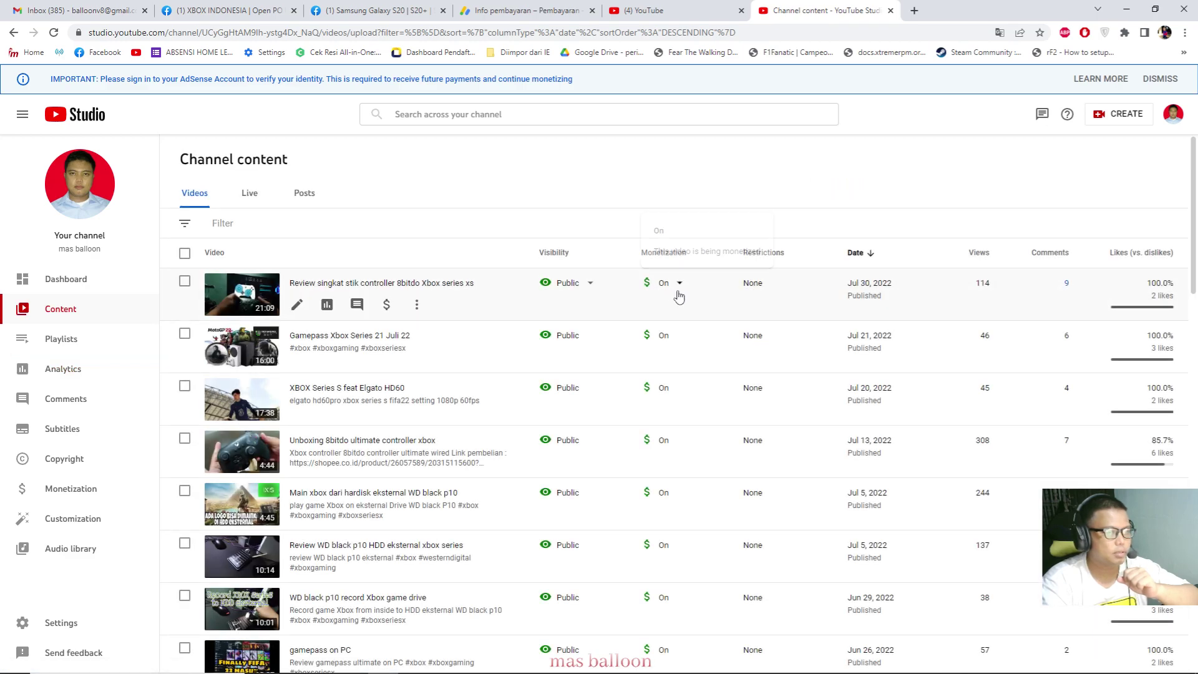
{"action": "scroll", "coordinate": [672, 499], "scroll_direction": "down", "scroll_amount": 8}
{"action": "scroll", "coordinate": [672, 505], "scroll_direction": "down", "scroll_amount": 5}
{"action": "scroll", "coordinate": [811, 618], "scroll_direction": "up", "scroll_amount": 20}
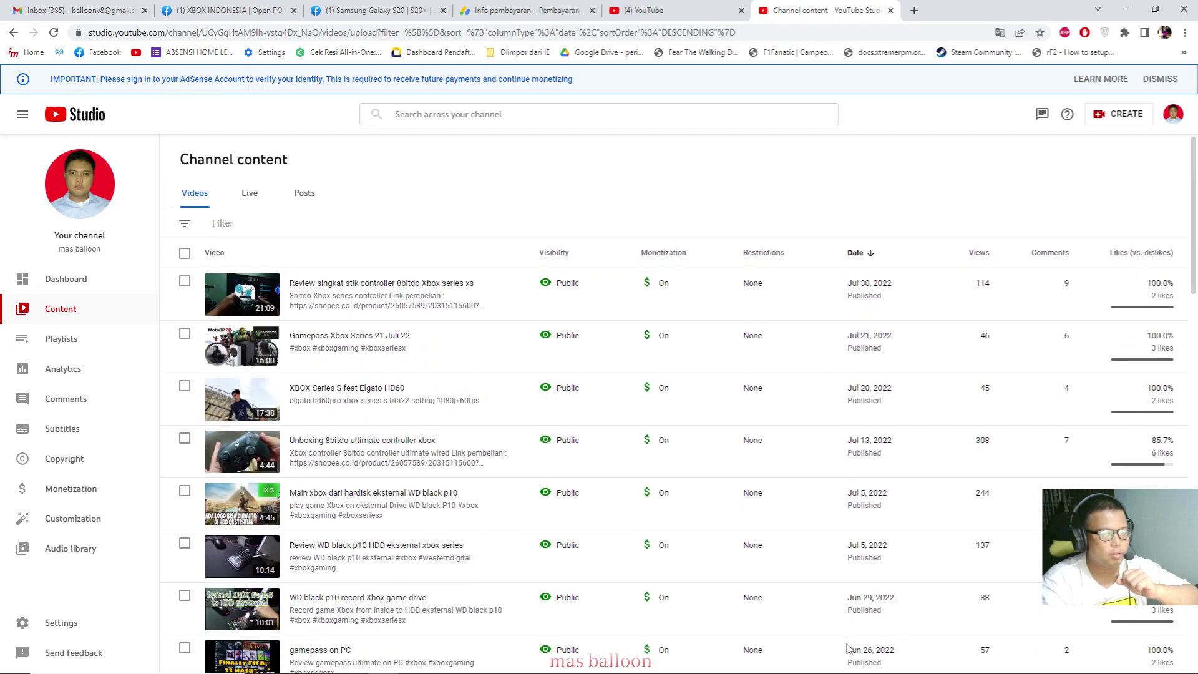
{"action": "scroll", "coordinate": [593, 499], "scroll_direction": "down", "scroll_amount": 10}
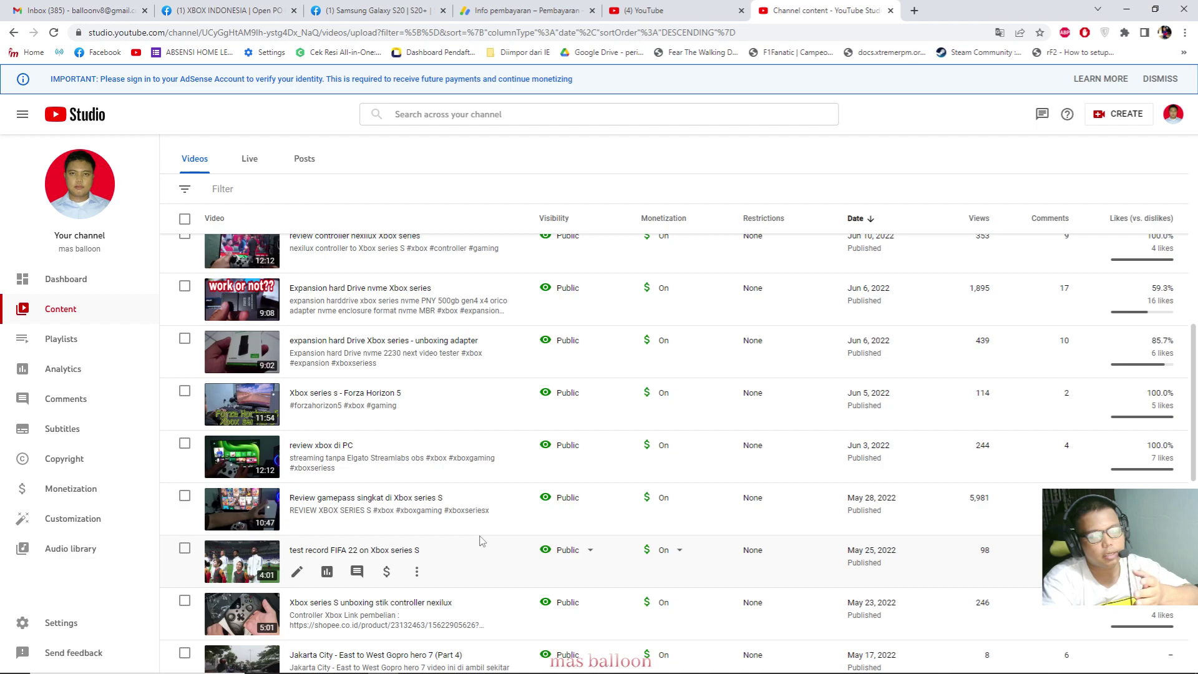
Step: Return to the channel analytics and review the overview metrics for the Lifetime period
{"action": "left_click", "coordinate": [65, 369]}
{"action": "left_click", "coordinate": [817, 192]}
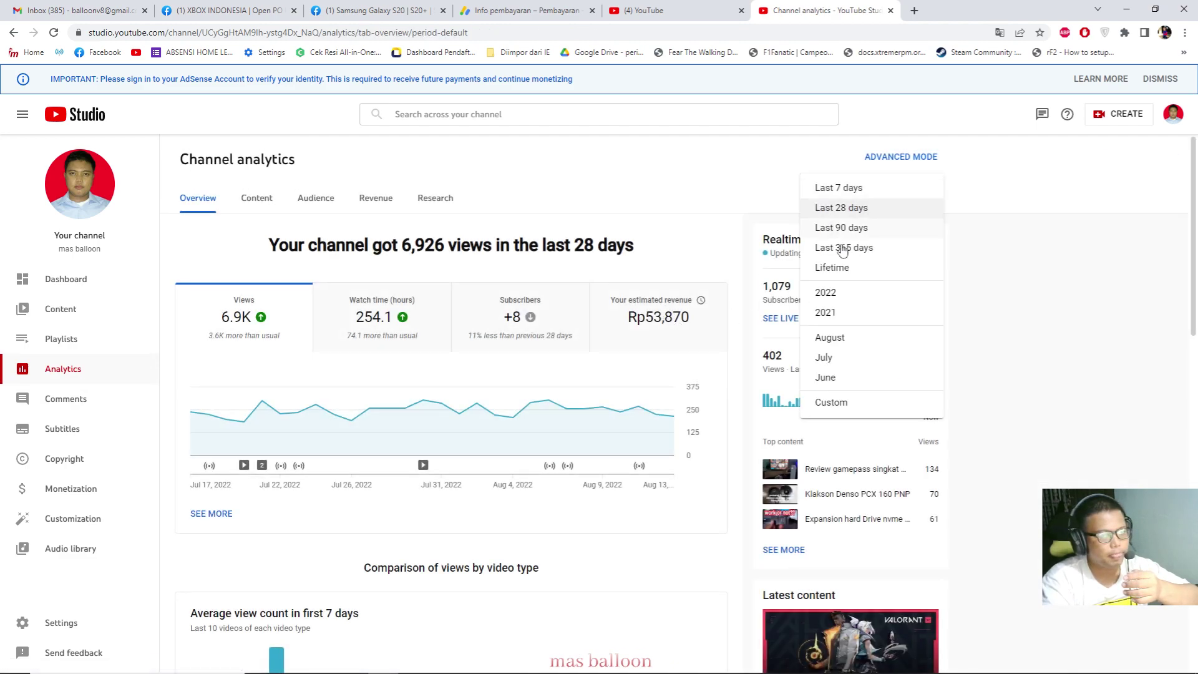
{"action": "left_click", "coordinate": [861, 269]}
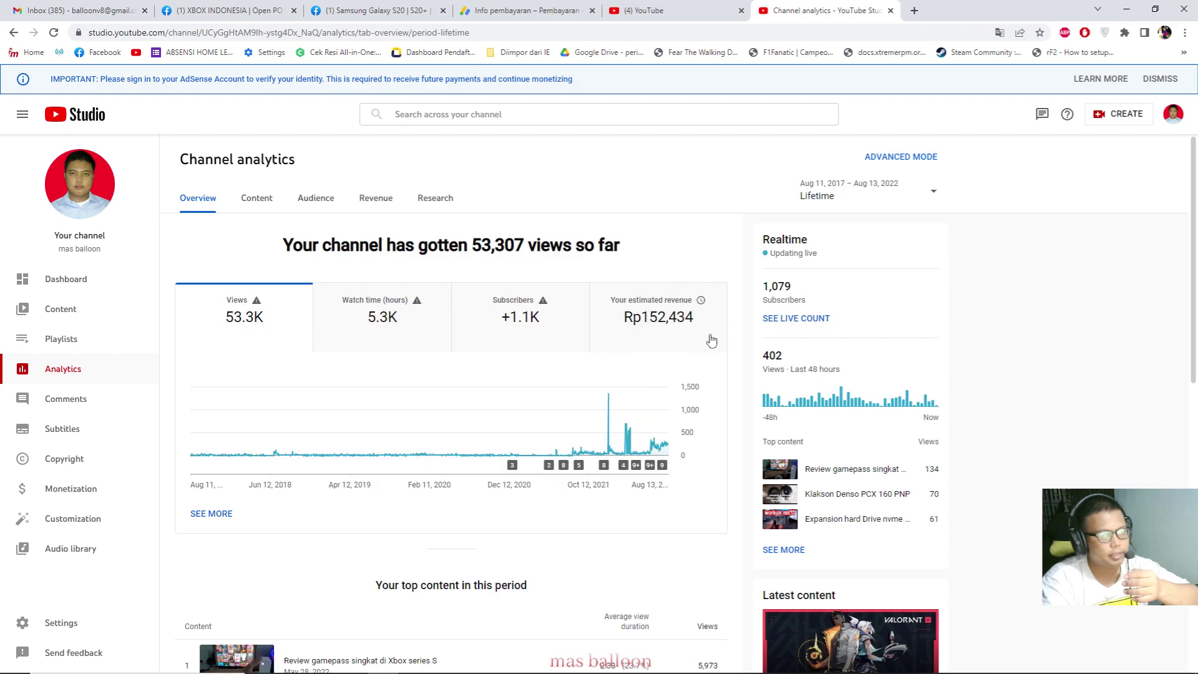
{"action": "mouse_move", "coordinate": [688, 329]}
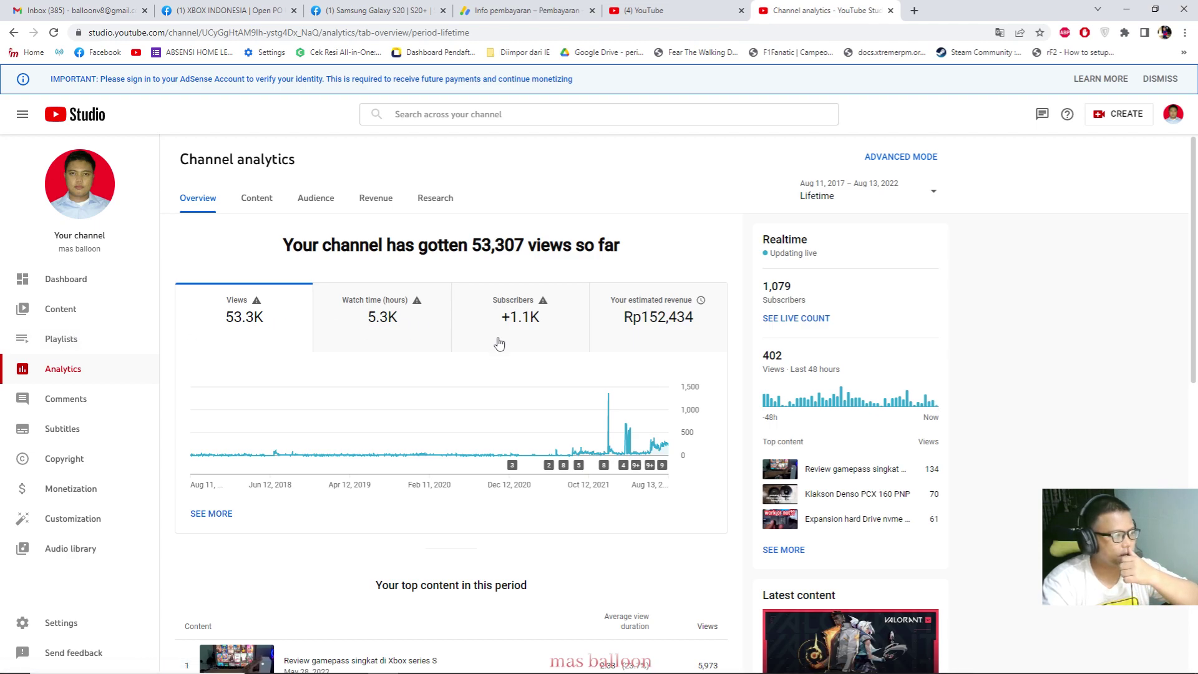
{"action": "scroll", "coordinate": [499, 343], "scroll_direction": "down", "scroll_amount": 2}
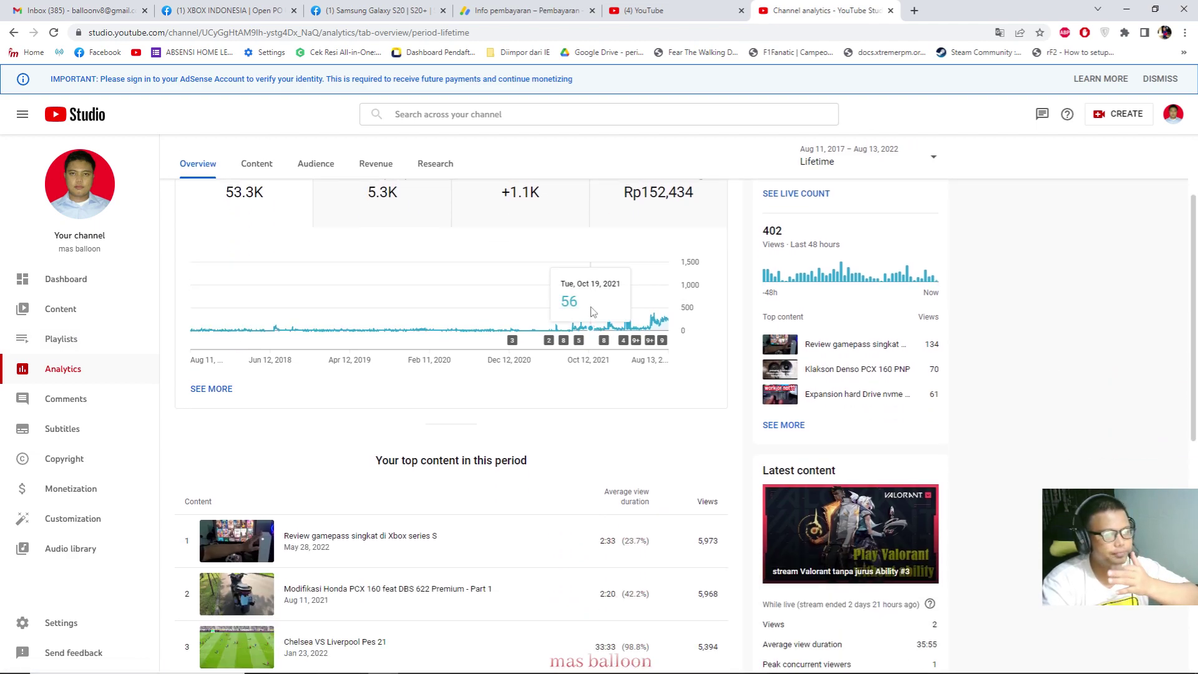
{"action": "scroll", "coordinate": [587, 312], "scroll_direction": "up", "scroll_amount": 2}
{"action": "mouse_move", "coordinate": [584, 392]}
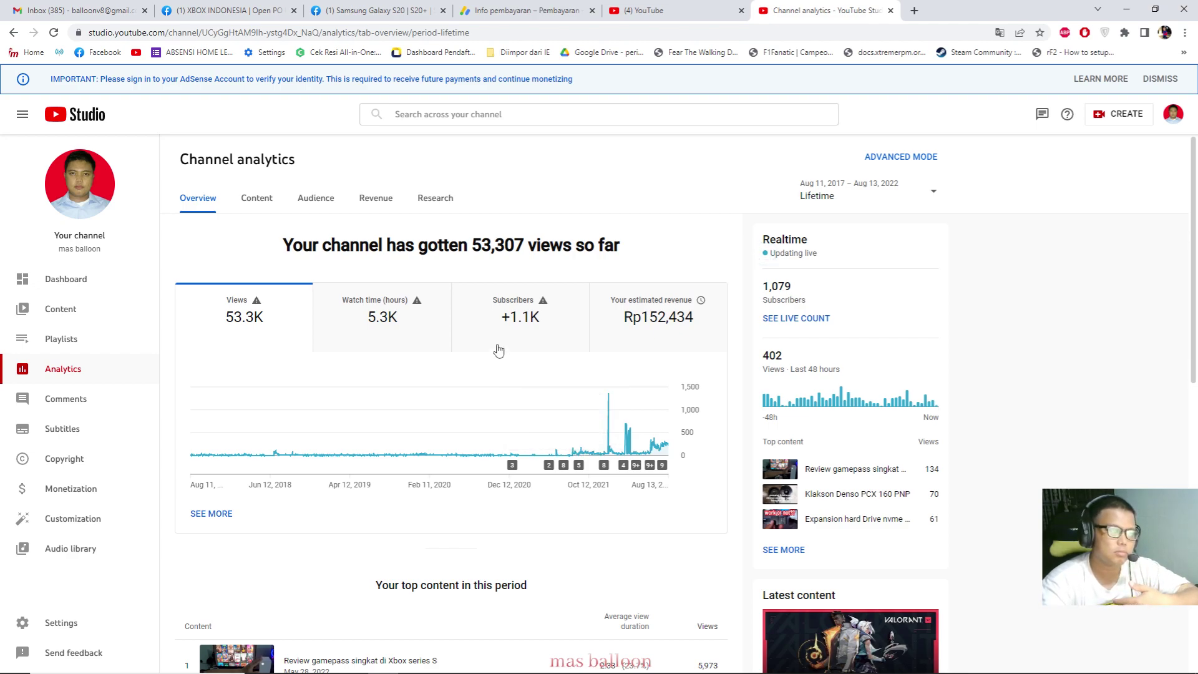
Step: Show the estimated revenue chart and look through the ranking of the channel's top content in this period
{"action": "left_click", "coordinate": [682, 336]}
{"action": "scroll", "coordinate": [679, 382], "scroll_direction": "down", "scroll_amount": 4}
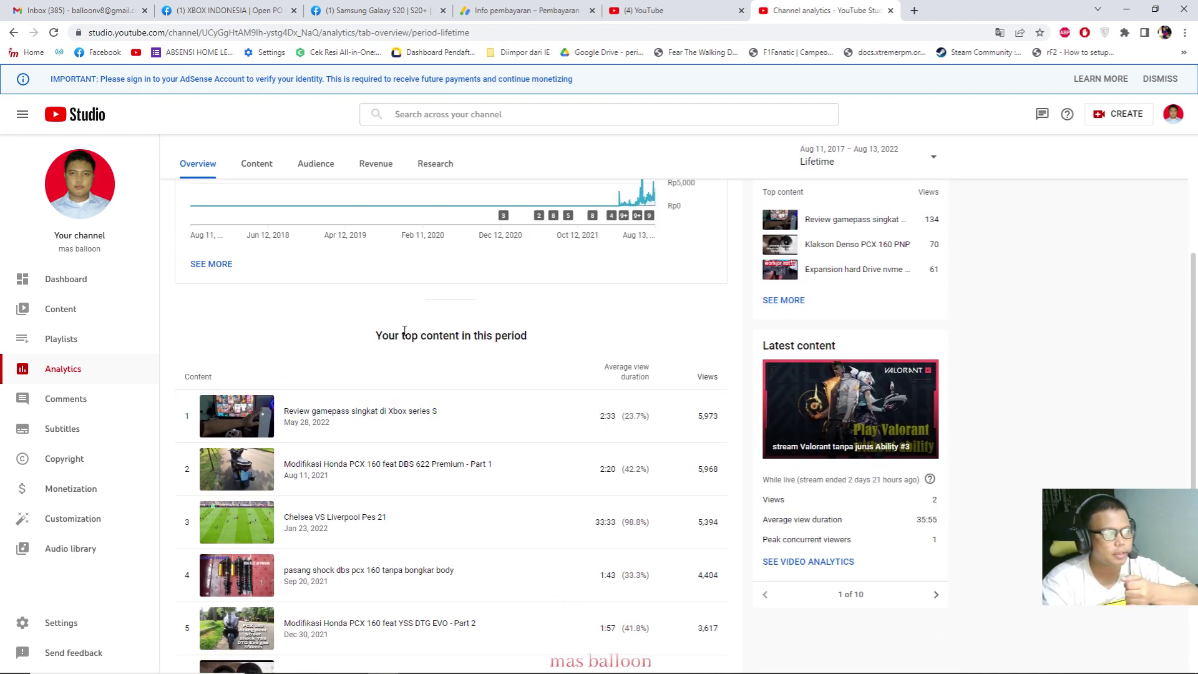
{"action": "scroll", "coordinate": [432, 350], "scroll_direction": "down", "scroll_amount": 6}
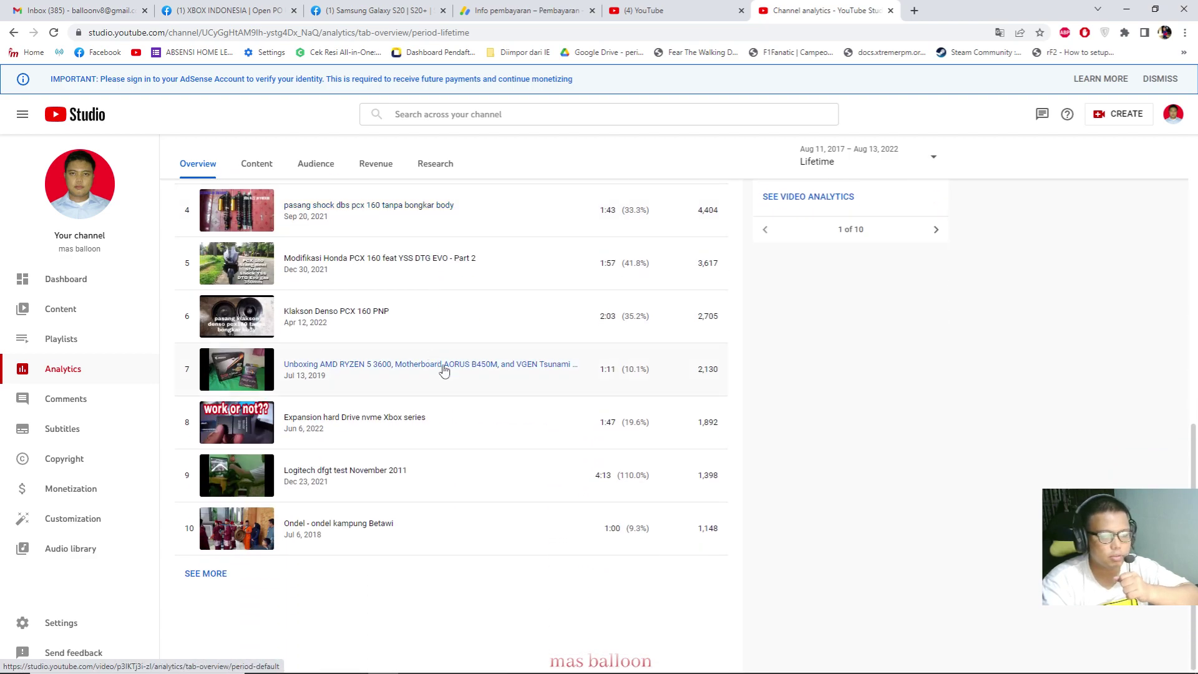
{"action": "scroll", "coordinate": [565, 415], "scroll_direction": "up", "scroll_amount": 10}
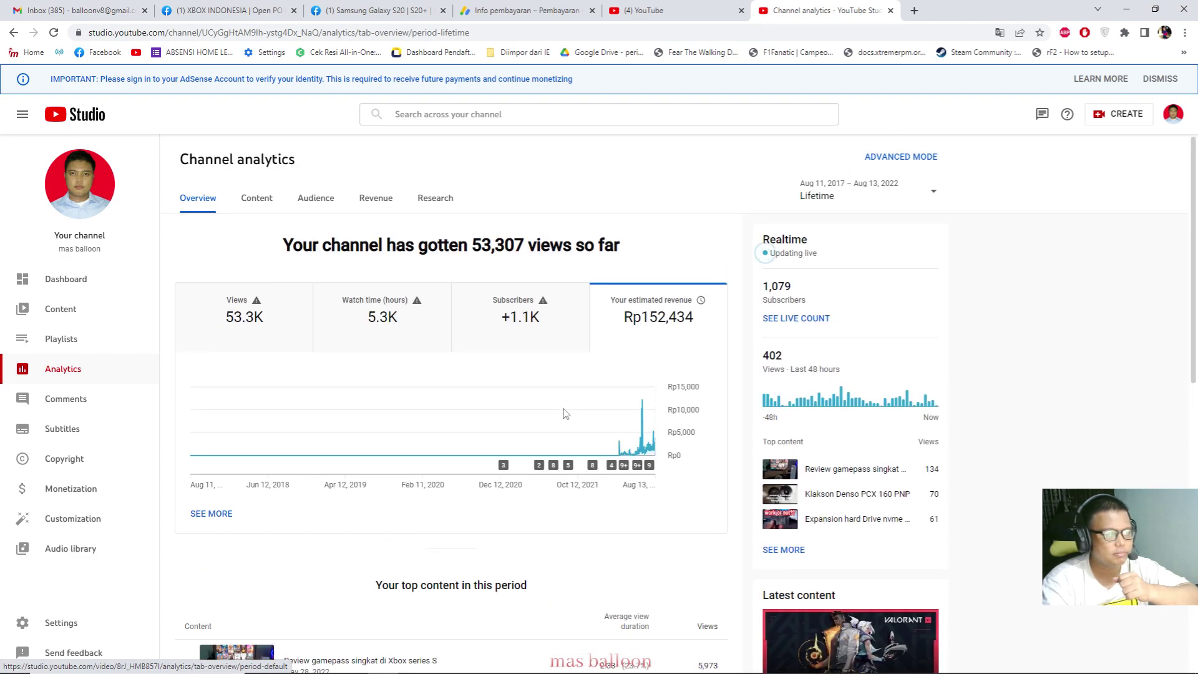
Step: Open the Lifetime content analytics and examine the traffic sources and top live streams
{"action": "left_click", "coordinate": [264, 204]}
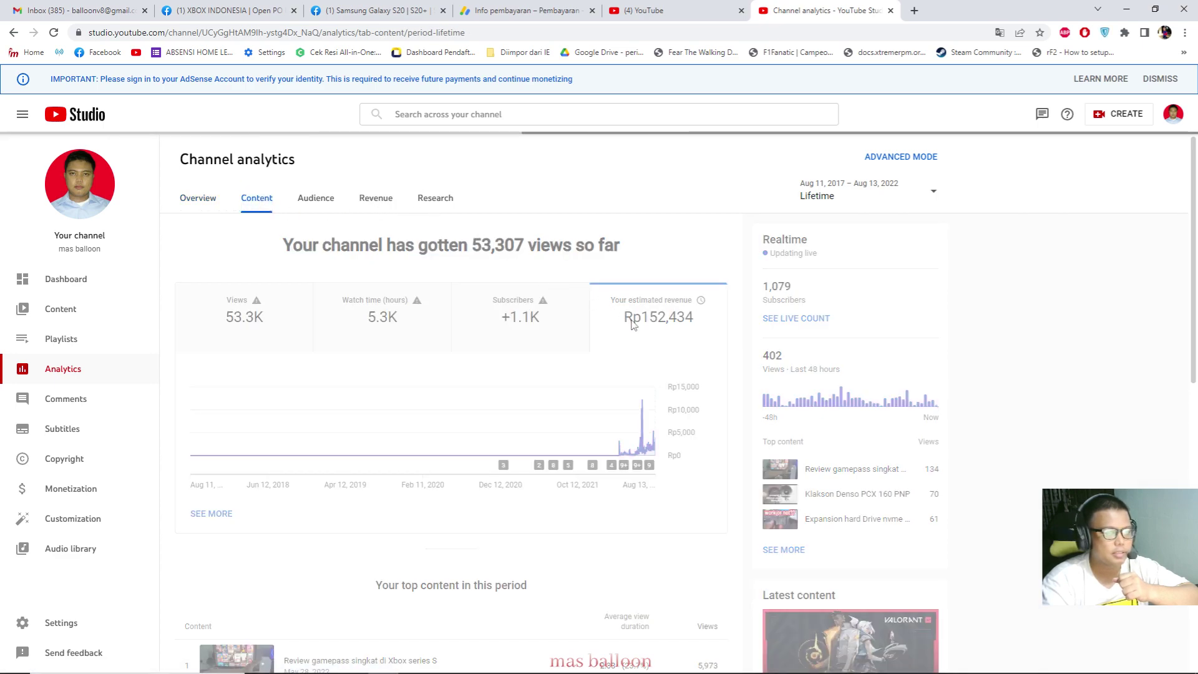
{"action": "scroll", "coordinate": [630, 374], "scroll_direction": "down", "scroll_amount": 3}
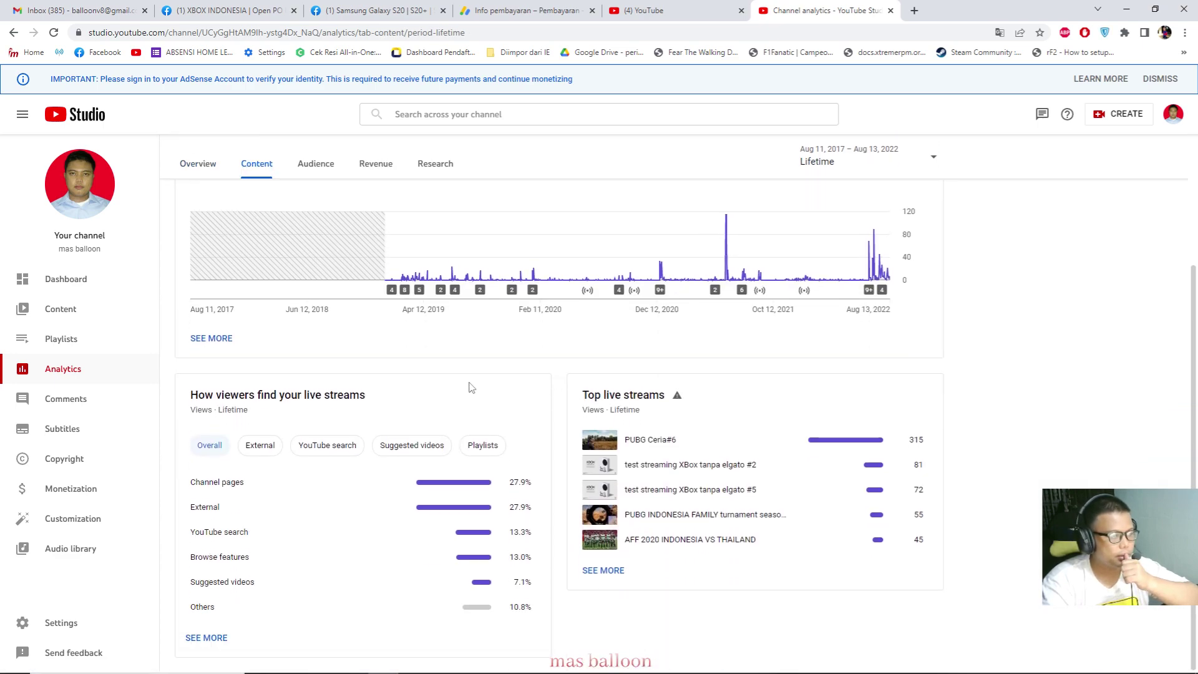
Step: Show the Lifetime content analytics for all content types and review the views by type, traffic sources and impressions funnel
{"action": "scroll", "coordinate": [399, 392], "scroll_direction": "up", "scroll_amount": 3}
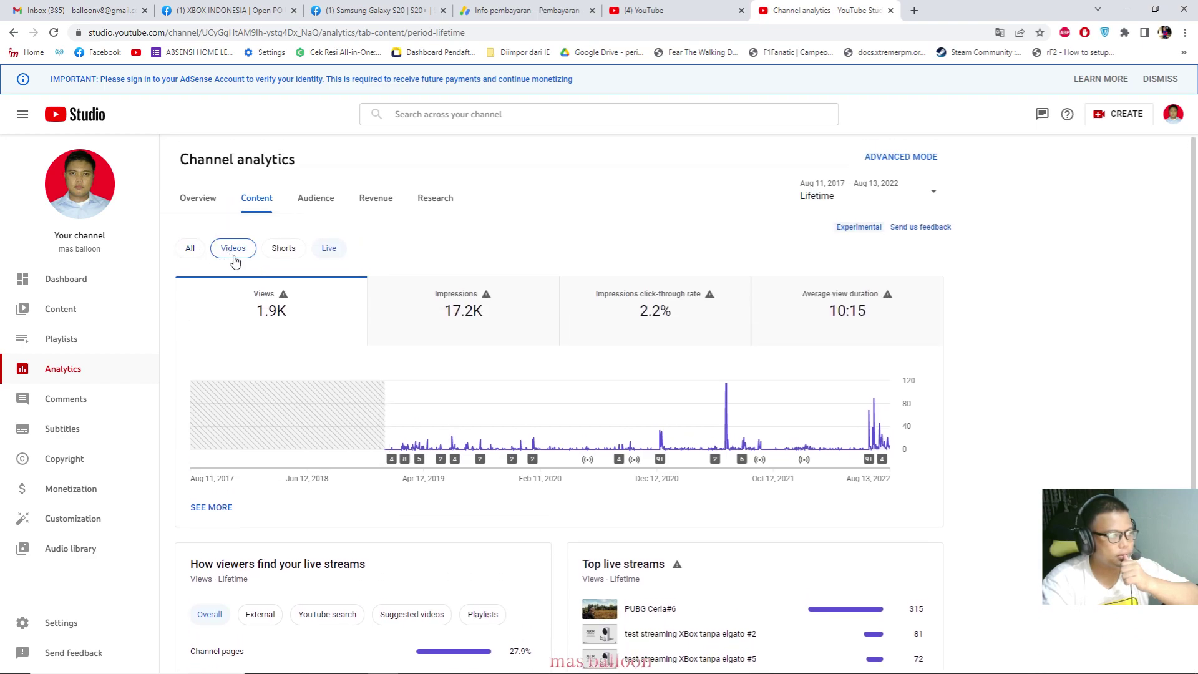
{"action": "left_click", "coordinate": [231, 250]}
{"action": "left_click", "coordinate": [189, 248]}
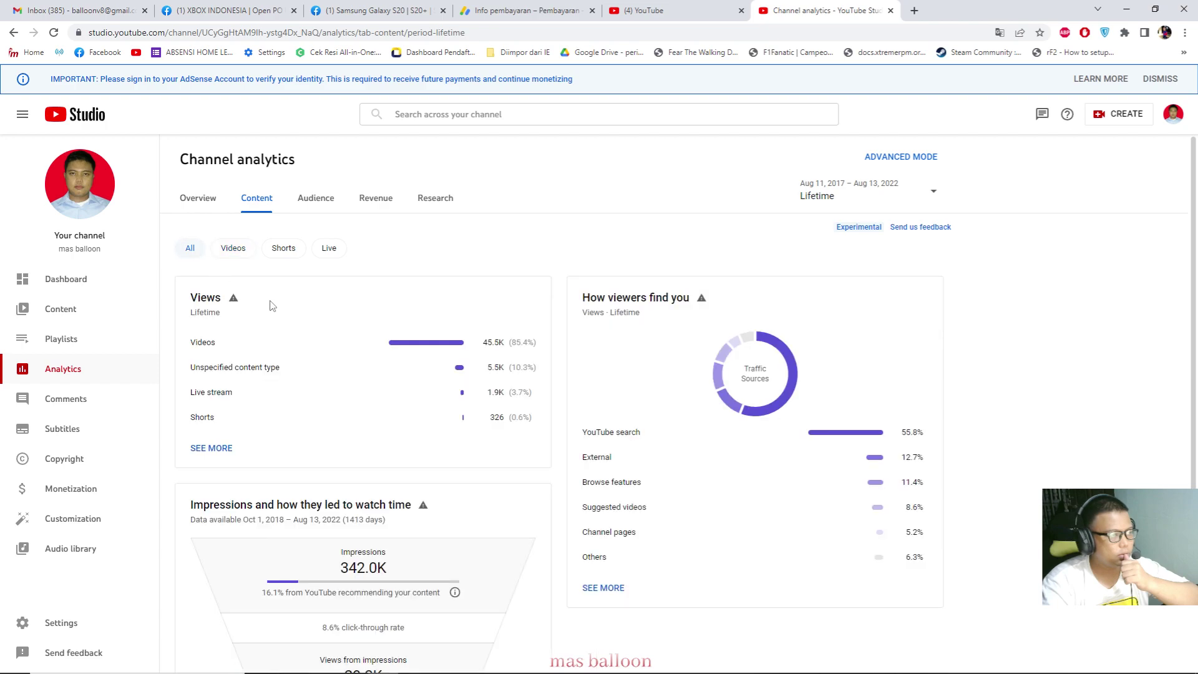
{"action": "scroll", "coordinate": [415, 379], "scroll_direction": "down", "scroll_amount": 2}
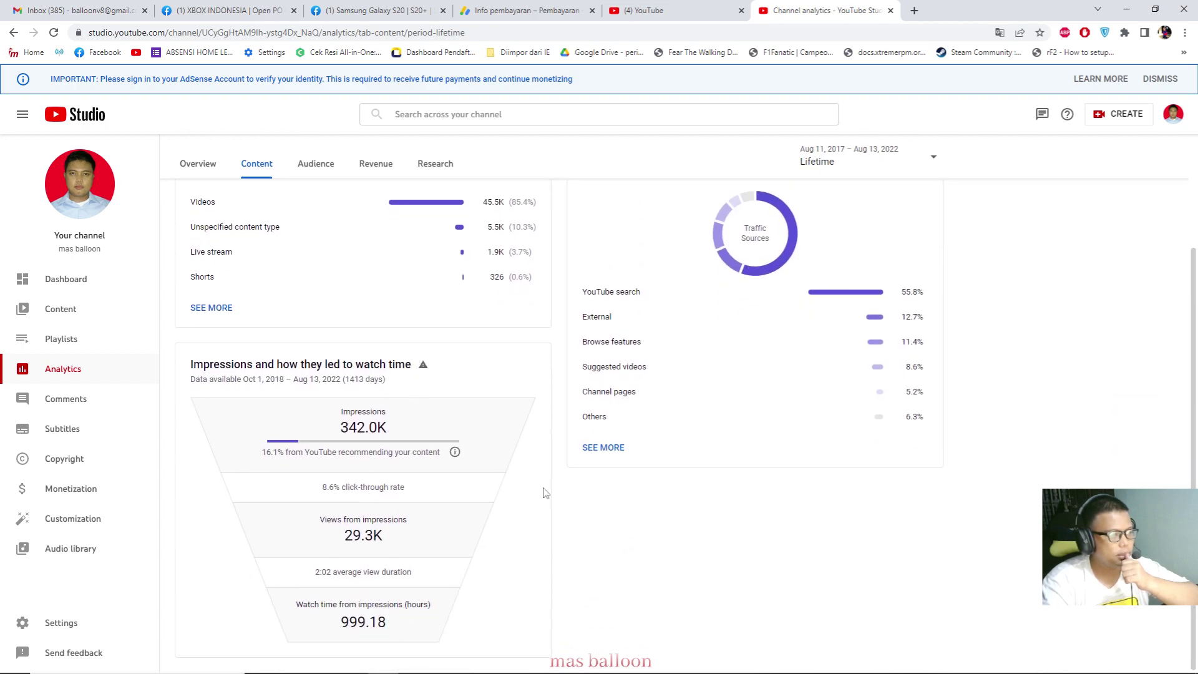
{"action": "scroll", "coordinate": [514, 479], "scroll_direction": "up", "scroll_amount": 2}
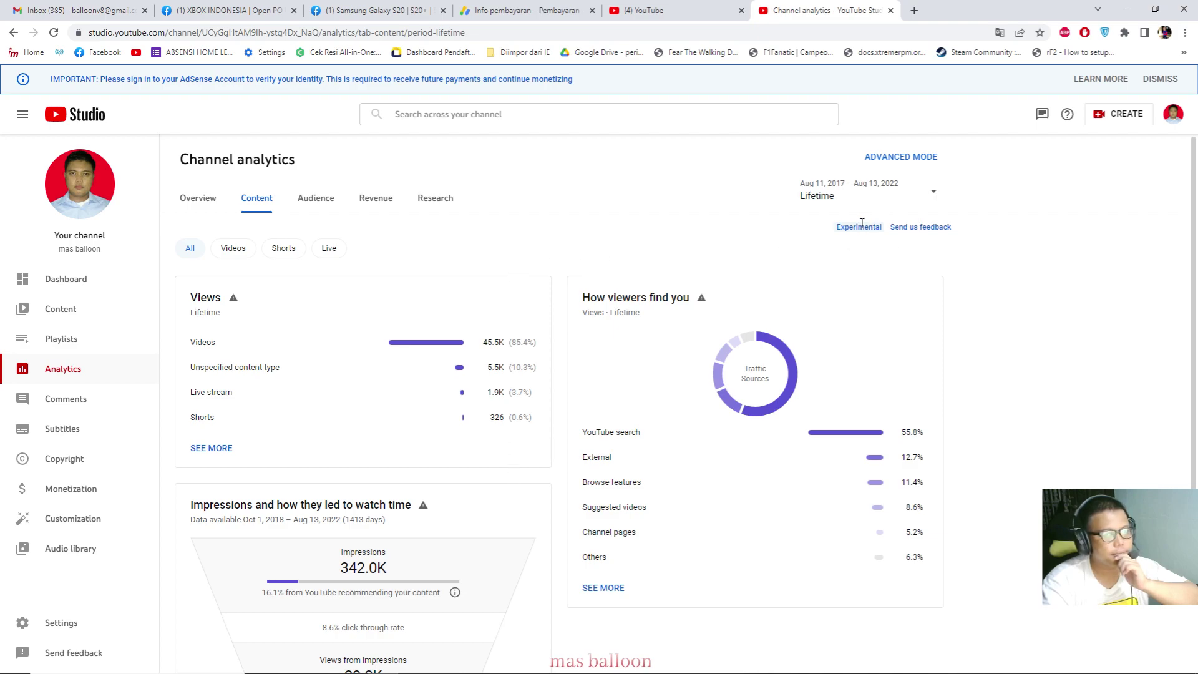
Step: Return to the analytics overview, show the estimated revenue, and look through the top content in this period
{"action": "left_click", "coordinate": [208, 201]}
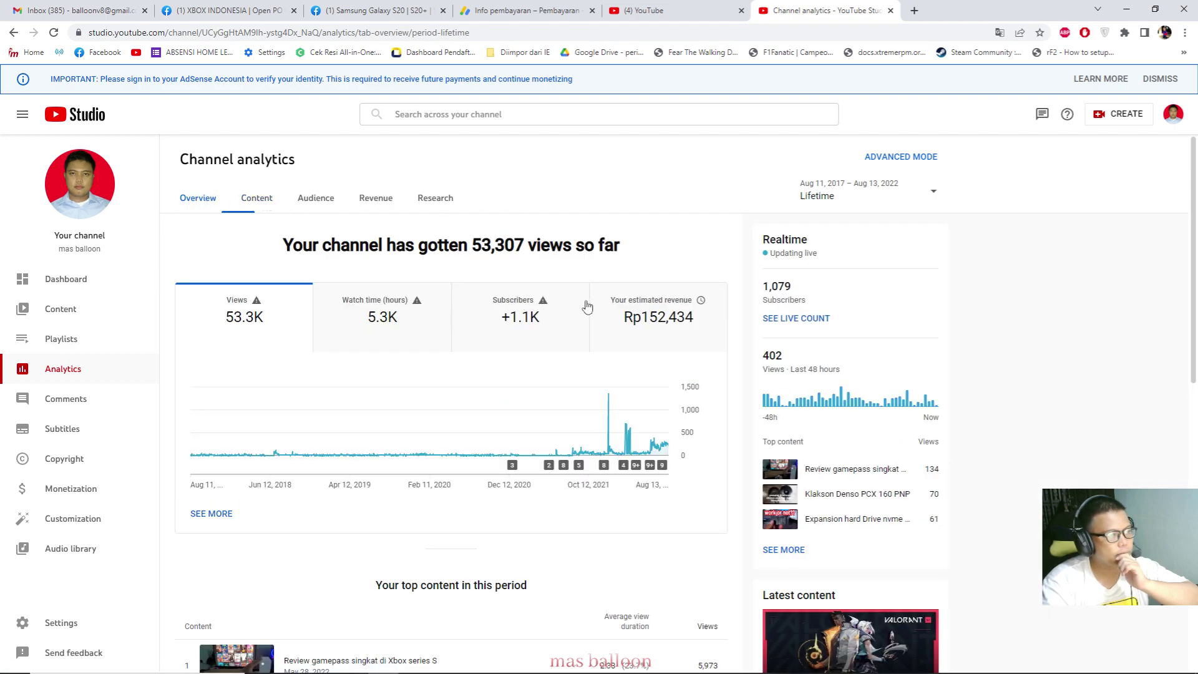
{"action": "left_click", "coordinate": [670, 336]}
{"action": "double_click", "coordinate": [663, 319]}
{"action": "scroll", "coordinate": [749, 442], "scroll_direction": "down", "scroll_amount": 6}
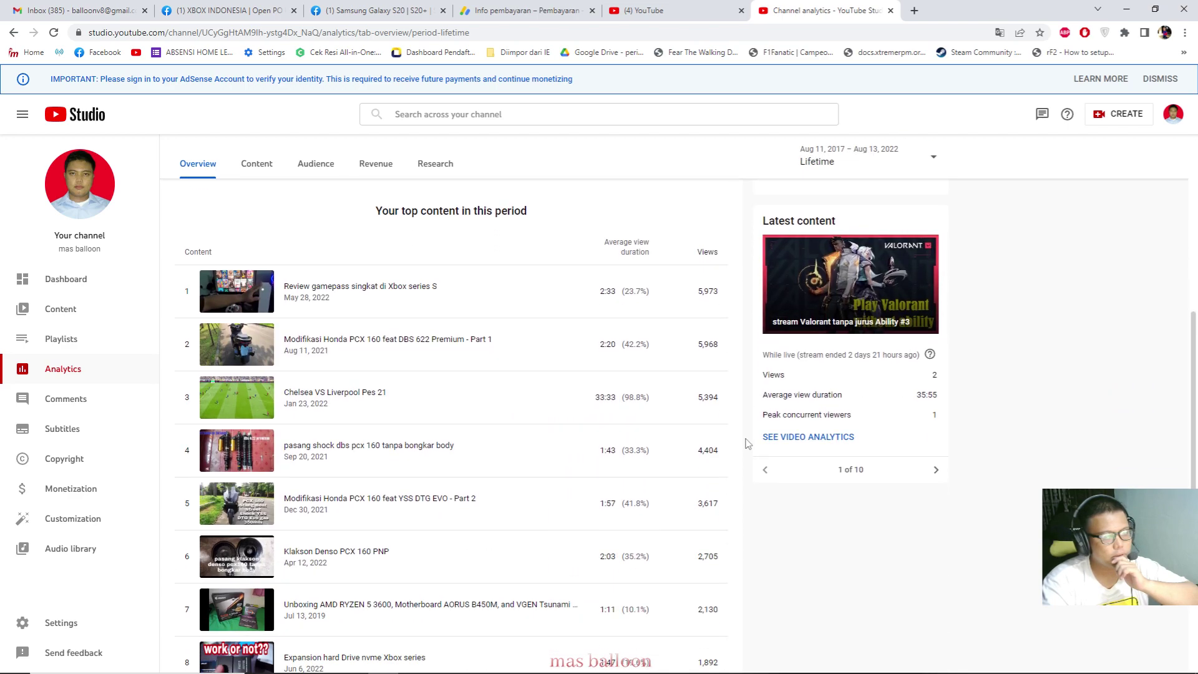
{"action": "scroll", "coordinate": [791, 439], "scroll_direction": "down", "scroll_amount": 4}
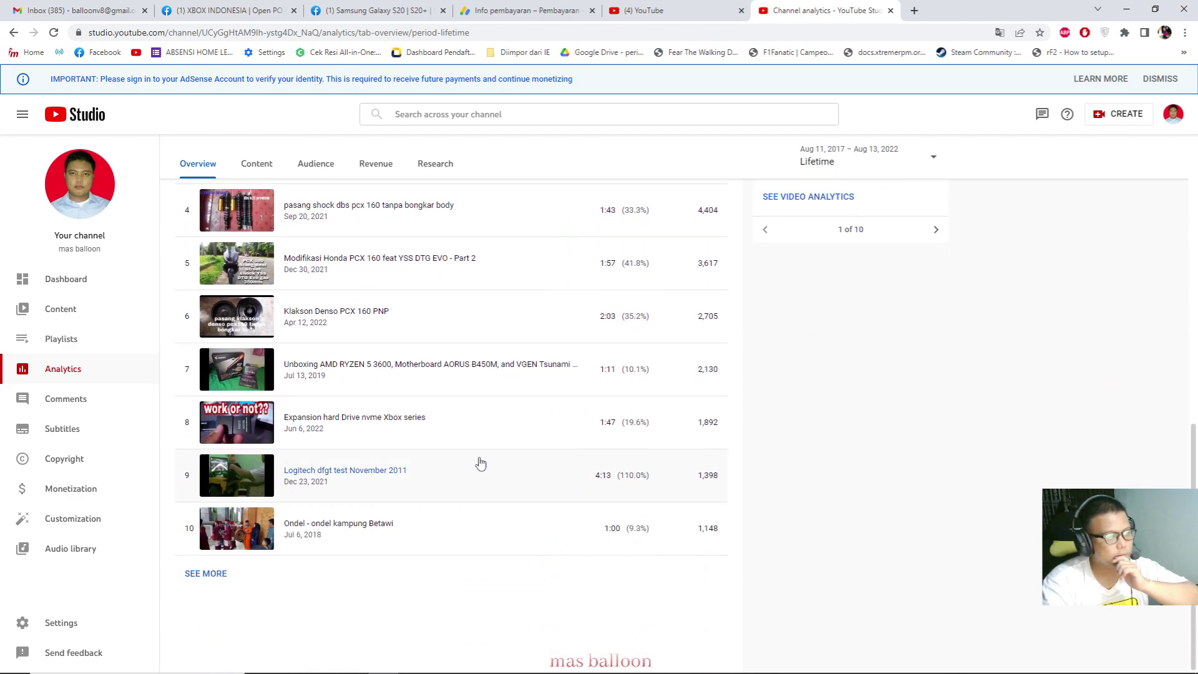
Step: Open the full report of the top content, keep the Lifetime period, and look through the video list
{"action": "left_click", "coordinate": [218, 575]}
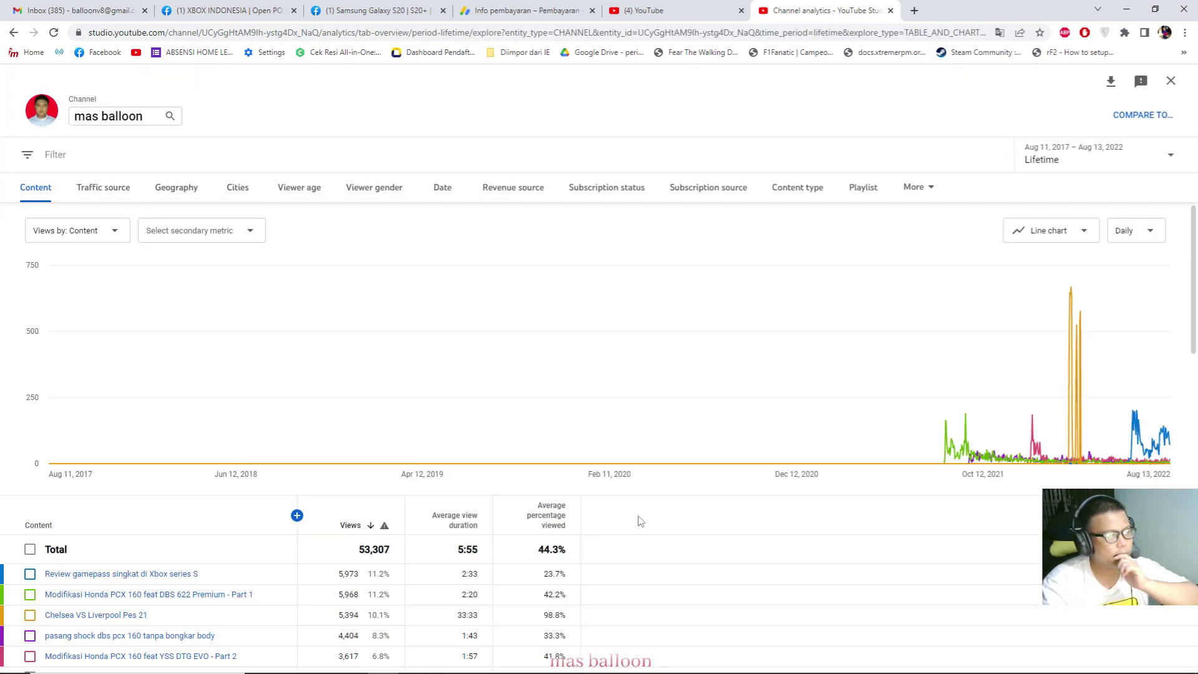
{"action": "scroll", "coordinate": [181, 275], "scroll_direction": "down", "scroll_amount": 2}
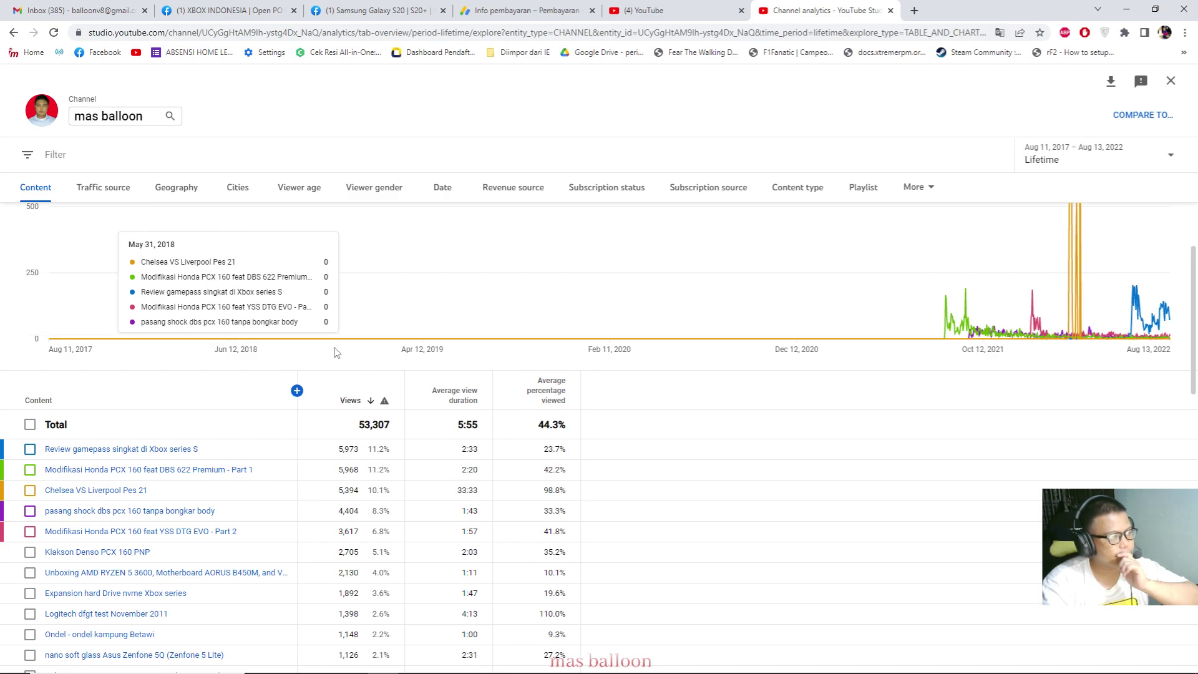
{"action": "scroll", "coordinate": [869, 357], "scroll_direction": "up", "scroll_amount": 2}
{"action": "left_click", "coordinate": [1083, 160]}
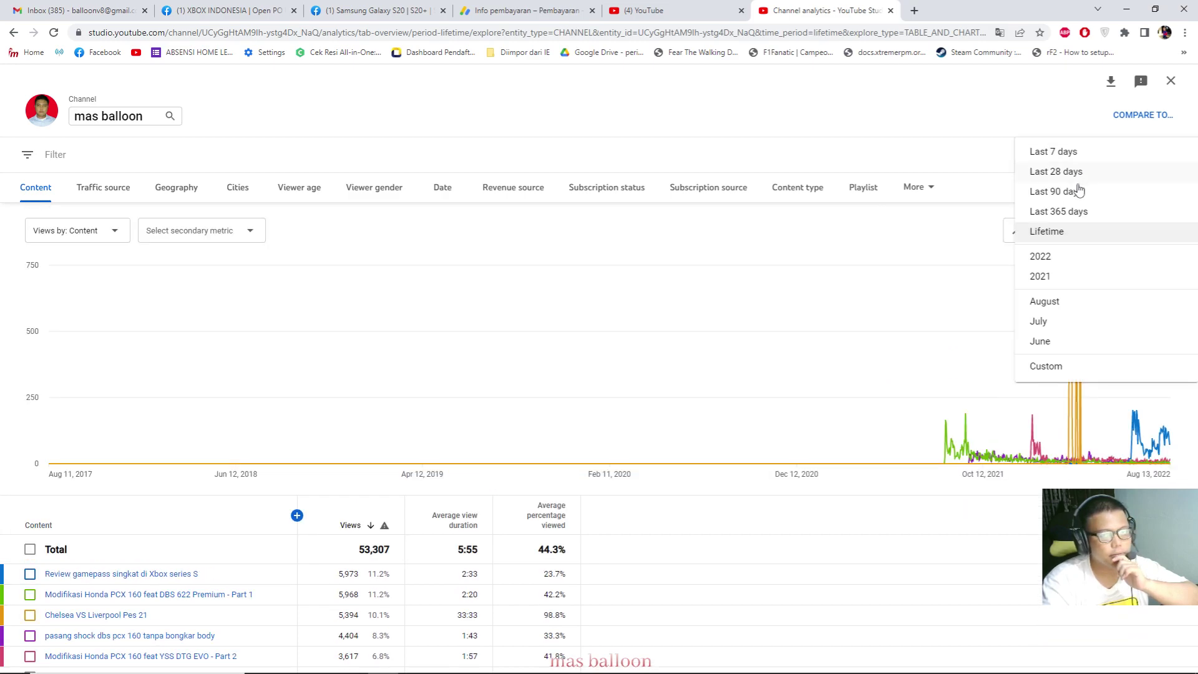
{"action": "left_click", "coordinate": [1068, 235]}
{"action": "scroll", "coordinate": [436, 406], "scroll_direction": "down", "scroll_amount": 10}
{"action": "scroll", "coordinate": [579, 455], "scroll_direction": "up", "scroll_amount": 5}
{"action": "scroll", "coordinate": [579, 455], "scroll_direction": "up", "scroll_amount": 3}
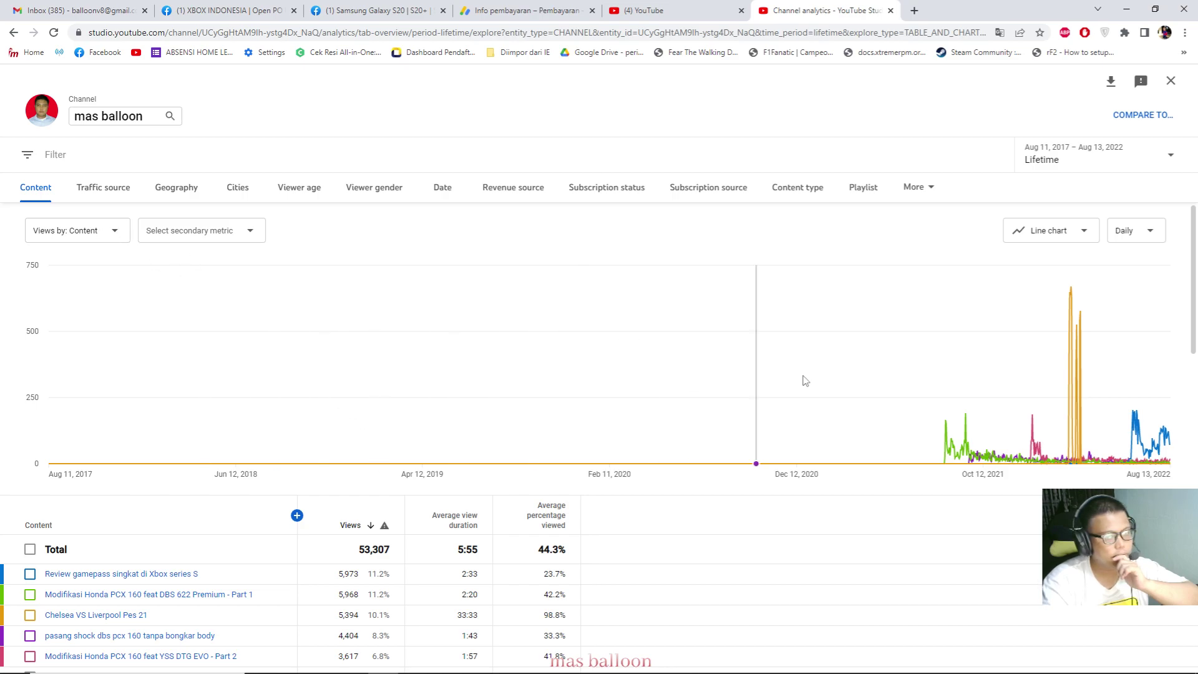
Step: Try the yearly interval on the content views chart, and set it back to daily
{"action": "left_click", "coordinate": [1154, 233]}
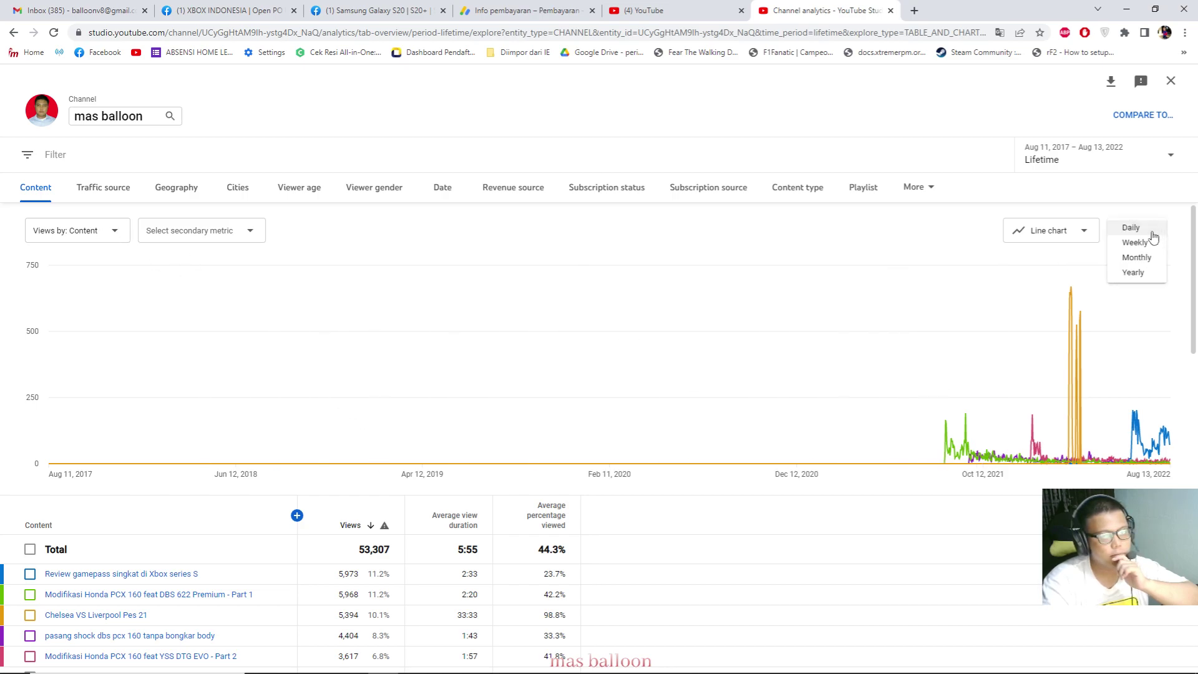
{"action": "left_click", "coordinate": [1135, 273]}
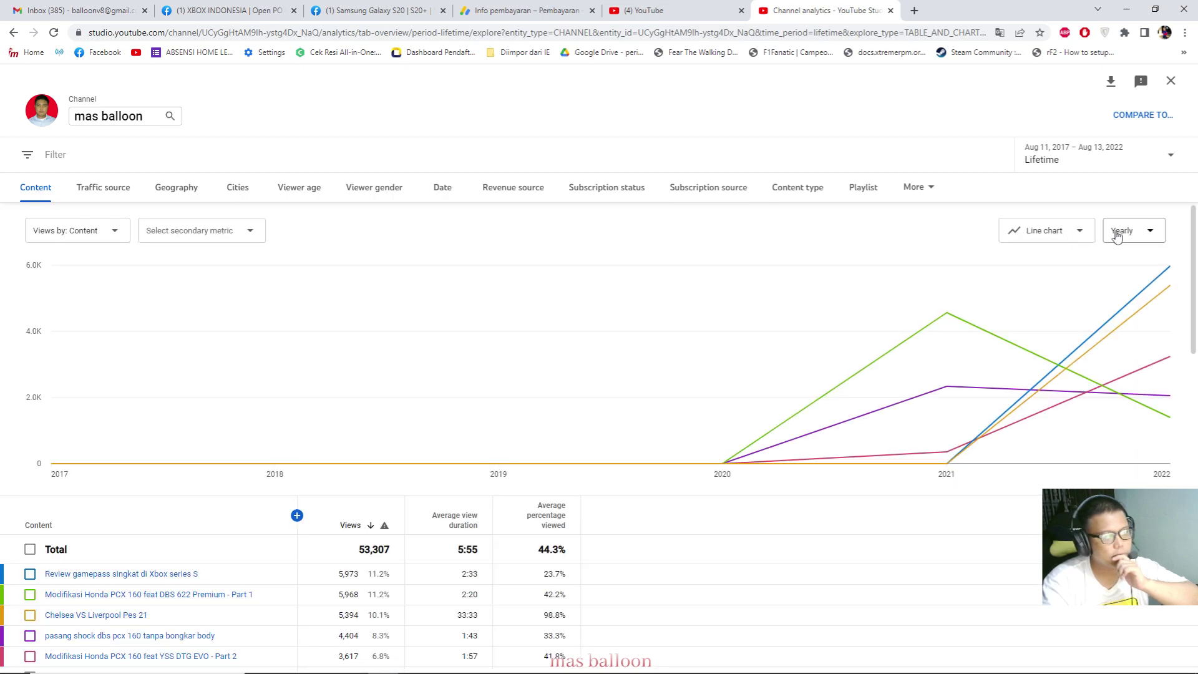
{"action": "left_click", "coordinate": [1122, 232]}
{"action": "left_click", "coordinate": [1126, 229]}
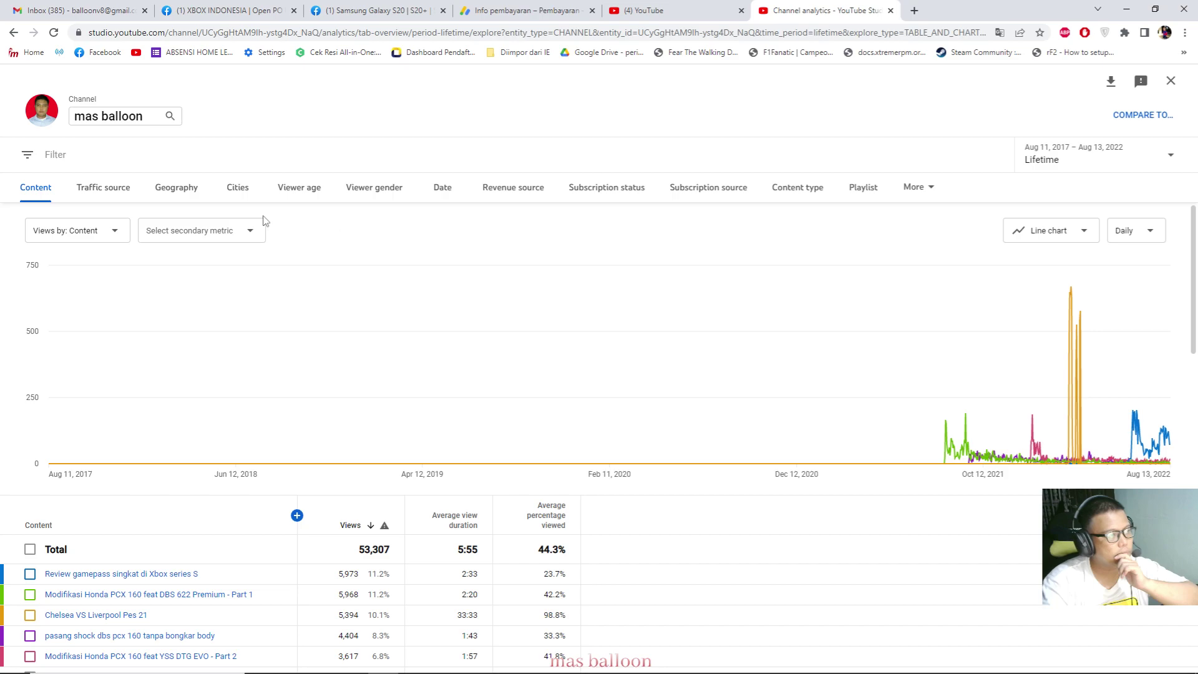
Step: Break the Lifetime report down by traffic source and highlight the view count for YouTube search
{"action": "scroll", "coordinate": [233, 420], "scroll_direction": "down", "scroll_amount": 5}
{"action": "scroll", "coordinate": [241, 347], "scroll_direction": "up", "scroll_amount": 5}
{"action": "left_click", "coordinate": [109, 188]}
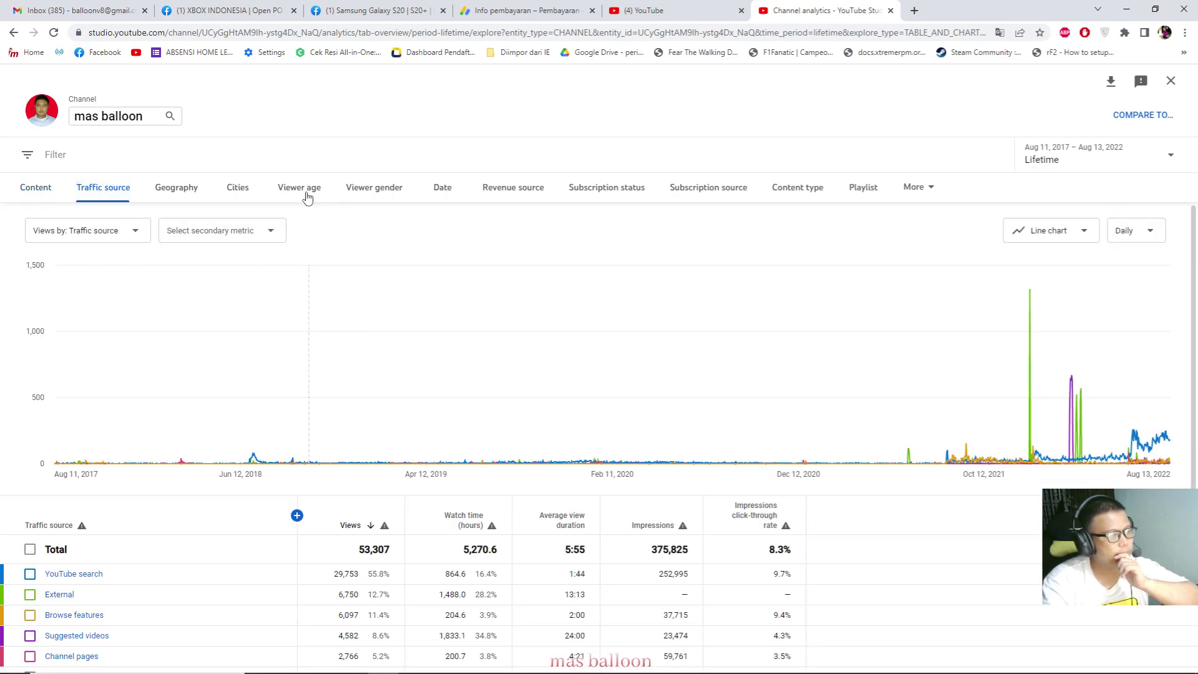
{"action": "scroll", "coordinate": [399, 302], "scroll_direction": "down", "scroll_amount": 2}
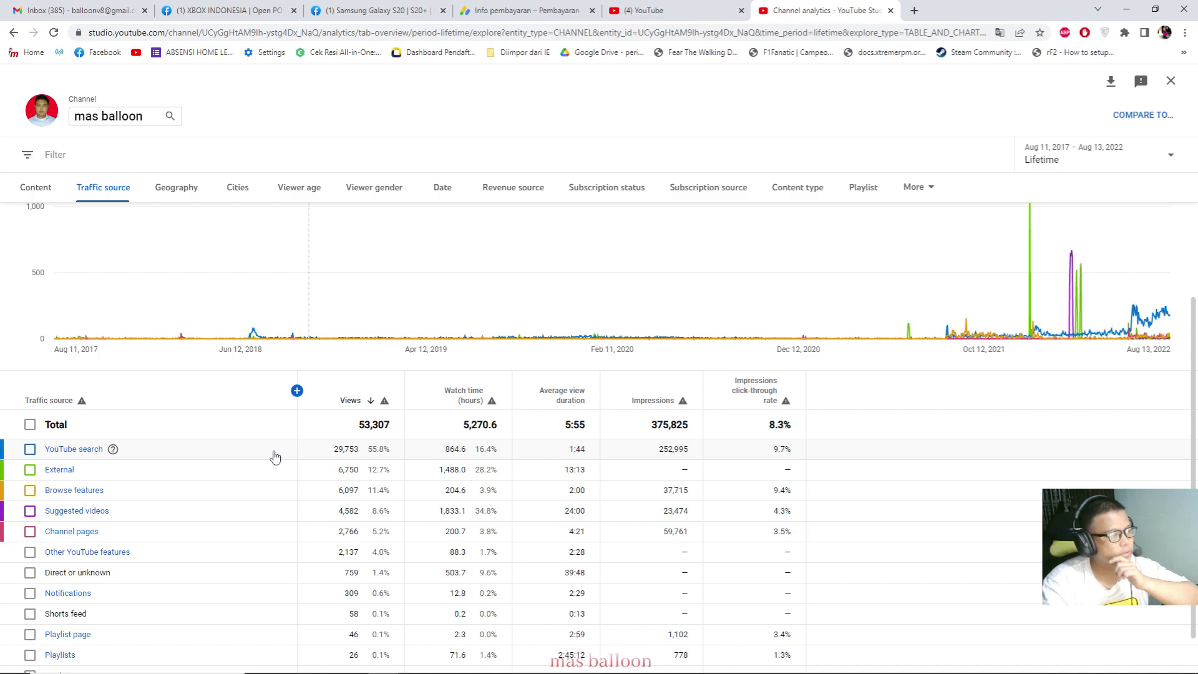
{"action": "scroll", "coordinate": [274, 458], "scroll_direction": "down", "scroll_amount": 1}
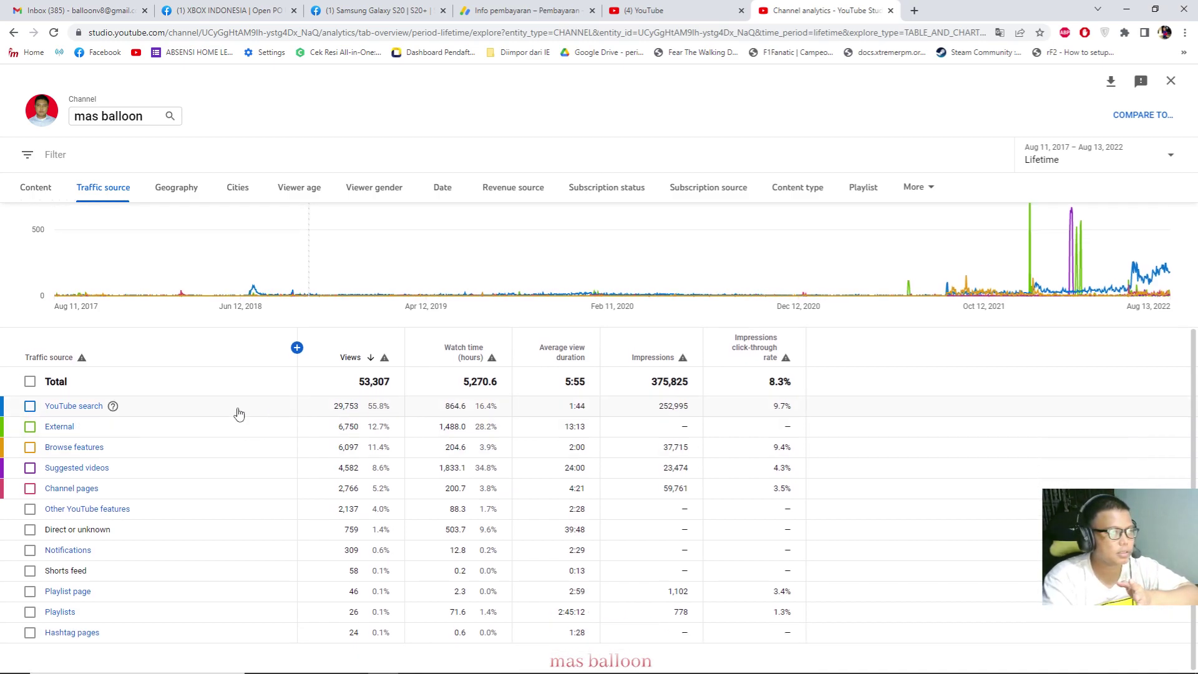
{"action": "left_click", "coordinate": [655, 6]}
{"action": "left_click", "coordinate": [845, 10]}
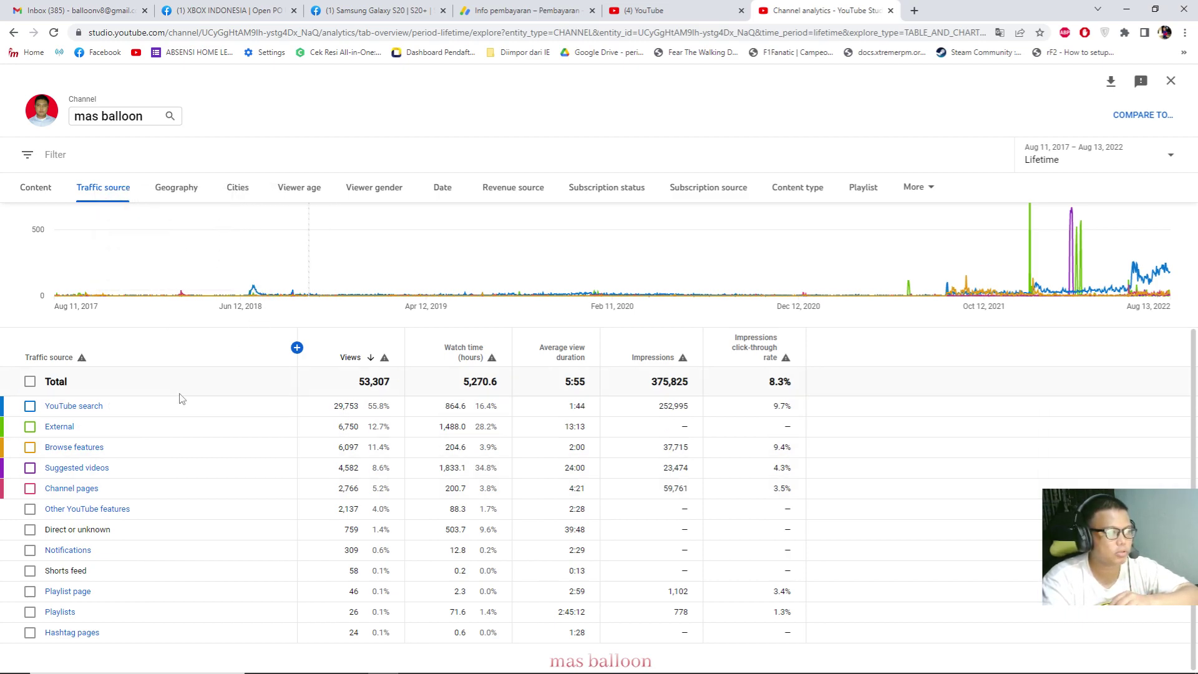
{"action": "left_click_drag", "start_coordinate": [333, 411], "coordinate": [373, 411]}
Step: Switch the report back to the content breakdown, compare each video's metrics, and highlight the first video's impressions
{"action": "left_click", "coordinate": [35, 189]}
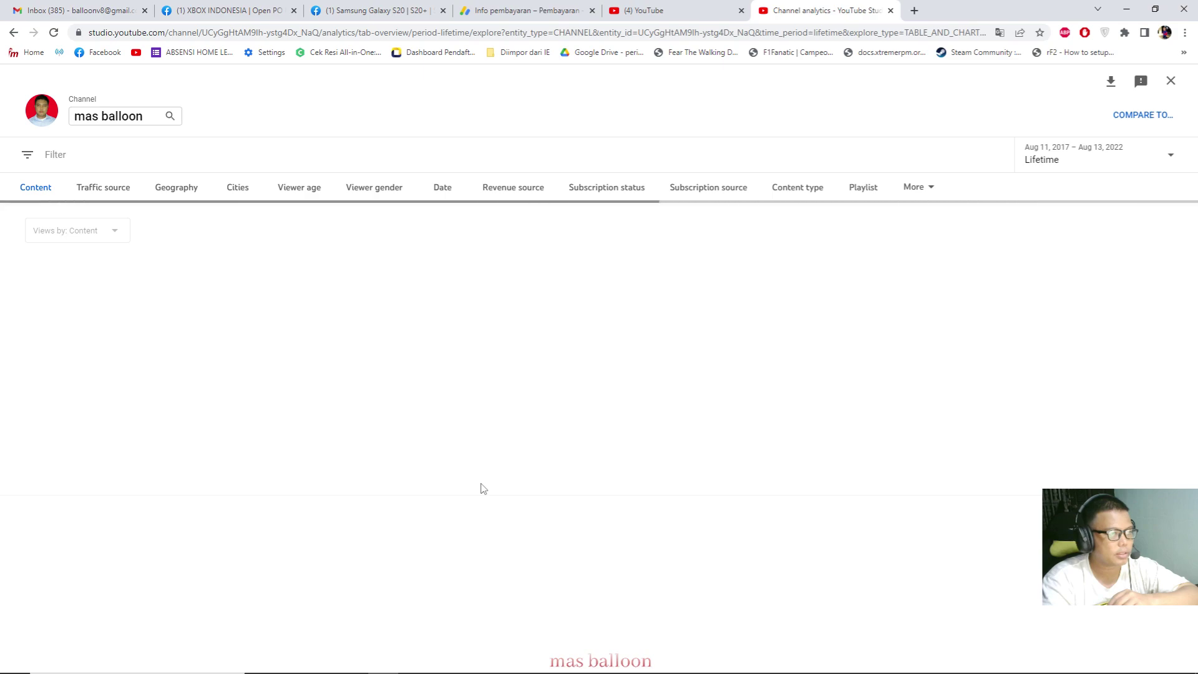
{"action": "scroll", "coordinate": [424, 506], "scroll_direction": "down", "scroll_amount": 2}
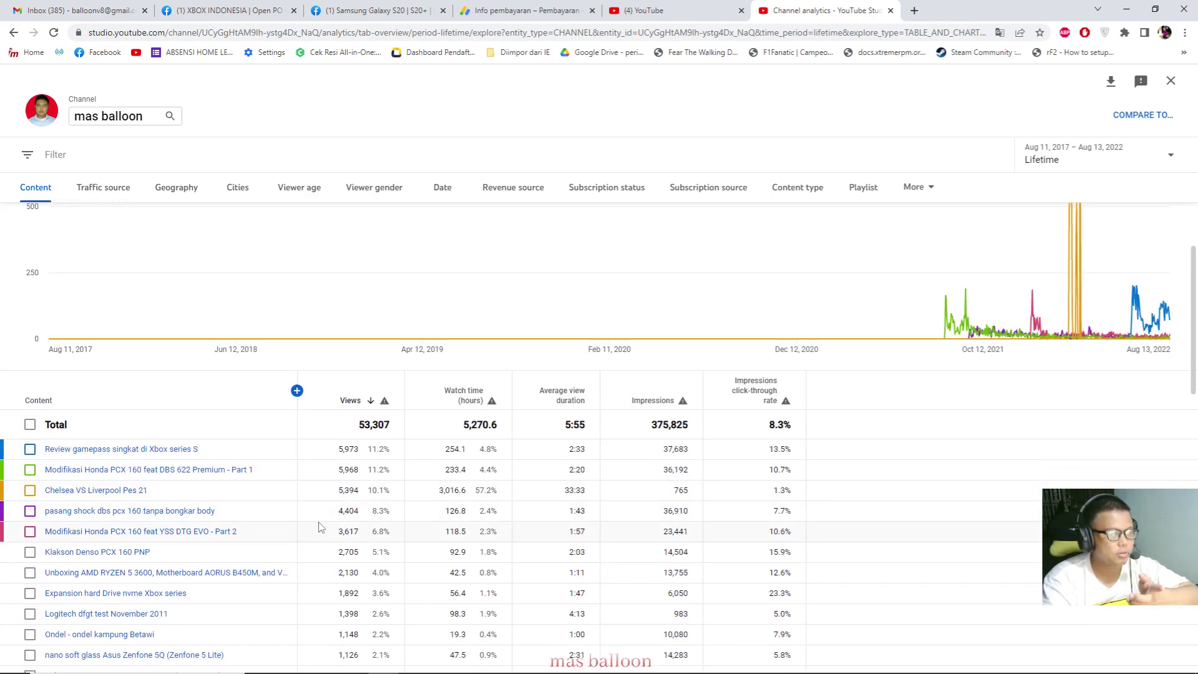
{"action": "scroll", "coordinate": [320, 515], "scroll_direction": "down", "scroll_amount": 1}
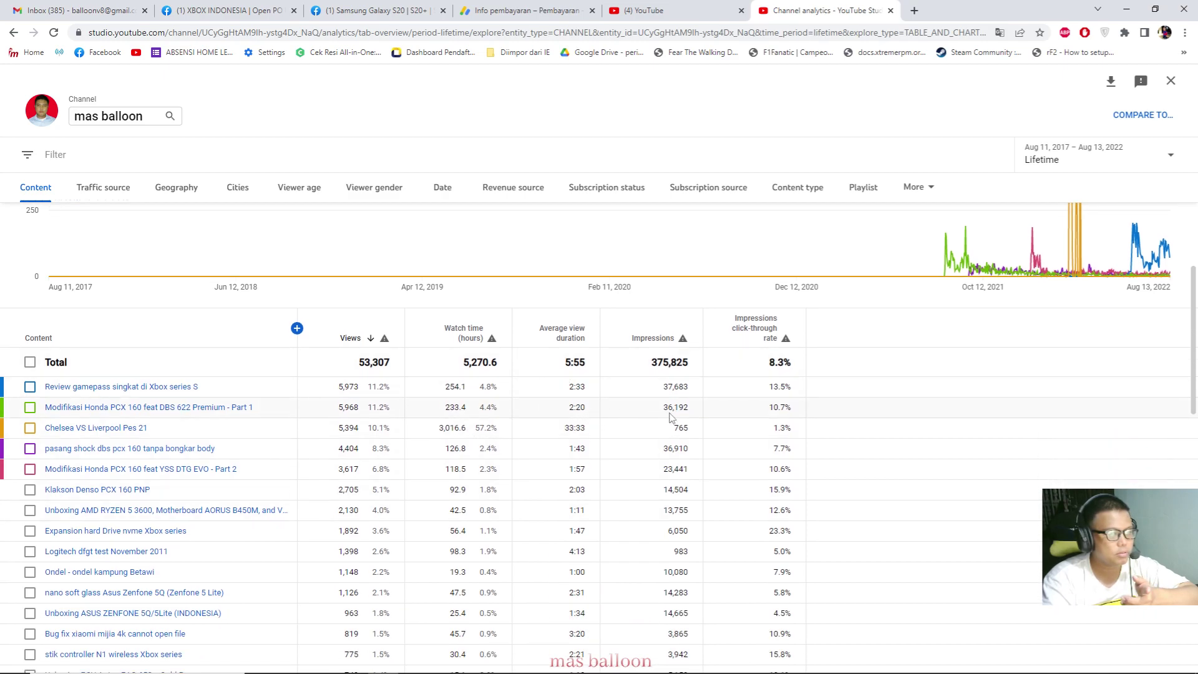
{"action": "scroll", "coordinate": [709, 480], "scroll_direction": "down", "scroll_amount": 3}
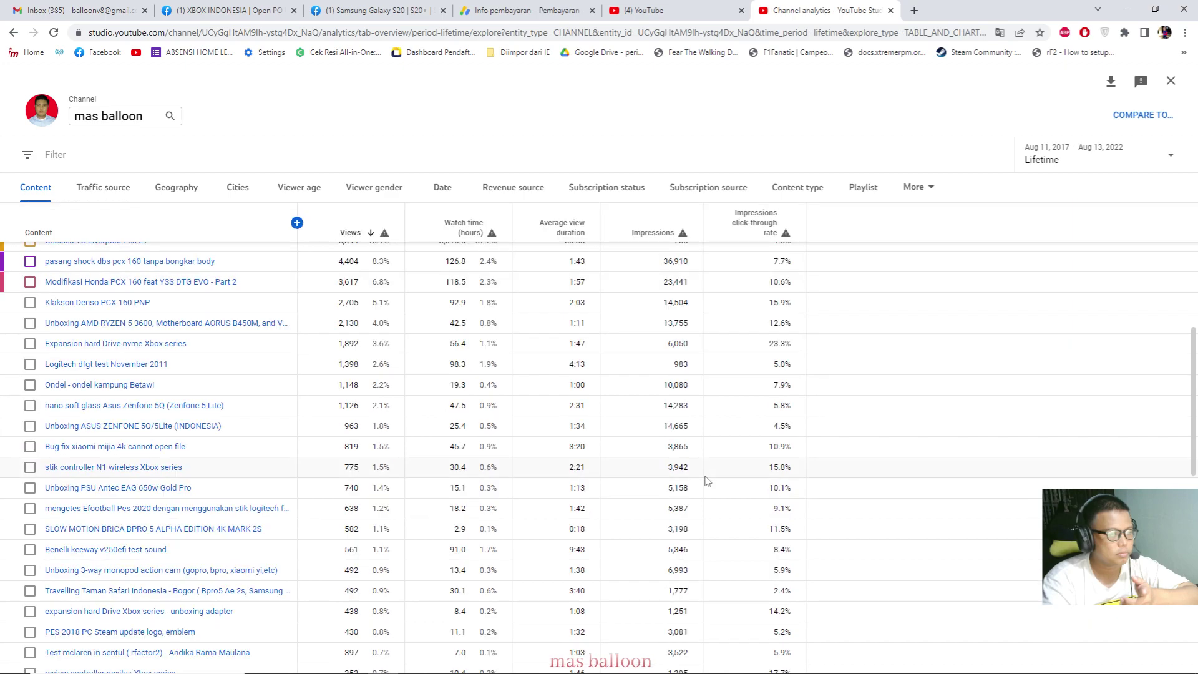
{"action": "scroll", "coordinate": [707, 482], "scroll_direction": "down", "scroll_amount": 4}
{"action": "scroll", "coordinate": [703, 488], "scroll_direction": "up", "scroll_amount": 4}
{"action": "scroll", "coordinate": [704, 489], "scroll_direction": "up", "scroll_amount": 4}
{"action": "left_click_drag", "start_coordinate": [660, 450], "coordinate": [688, 449]}
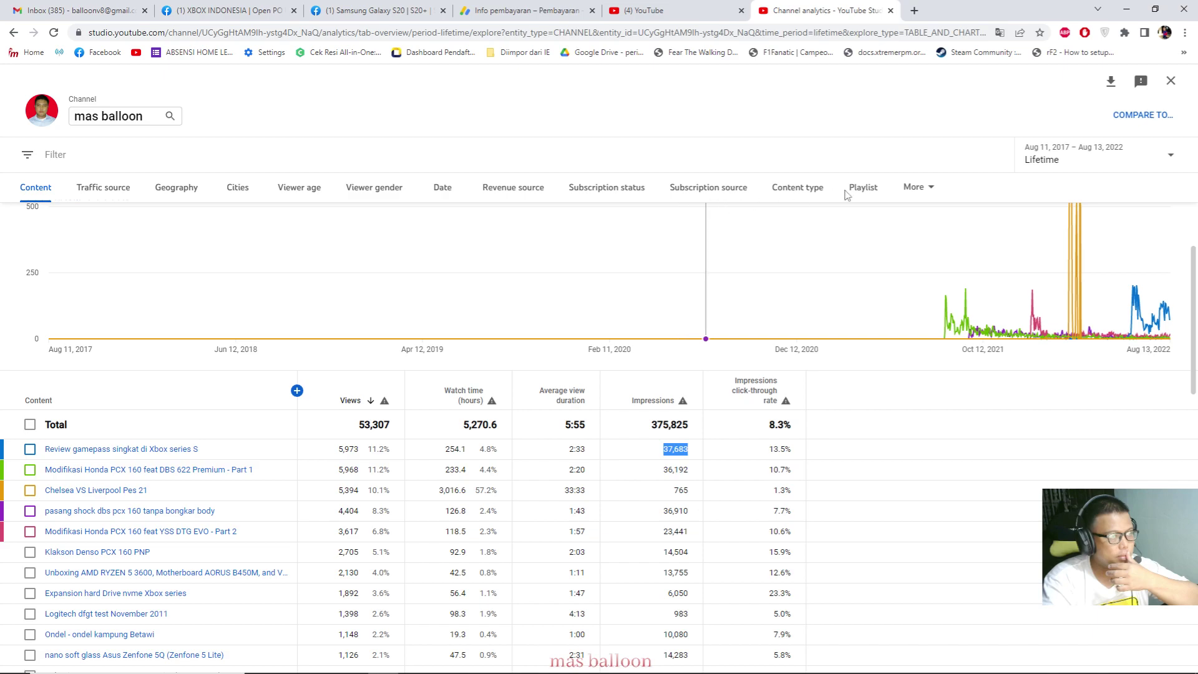
Step: Check the additional report dimensions and look through the content table down to its last video
{"action": "left_click", "coordinate": [917, 188]}
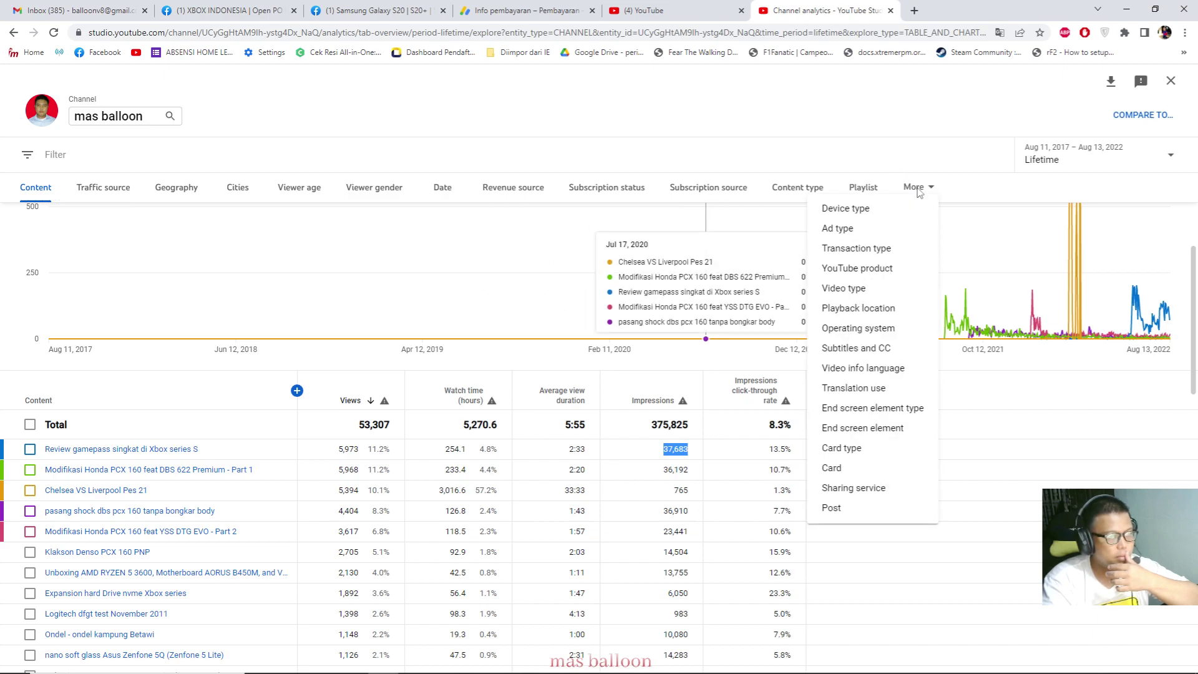
{"action": "left_click", "coordinate": [919, 191]}
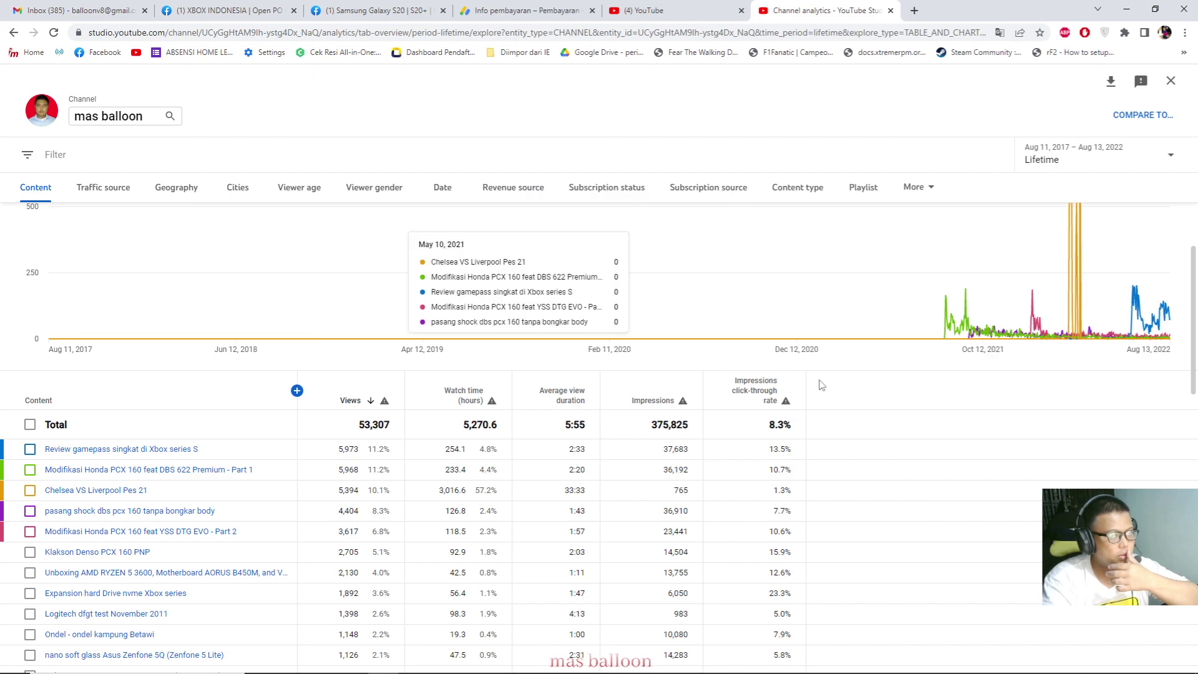
{"action": "scroll", "coordinate": [411, 491], "scroll_direction": "down", "scroll_amount": 4}
{"action": "scroll", "coordinate": [411, 491], "scroll_direction": "down", "scroll_amount": 10}
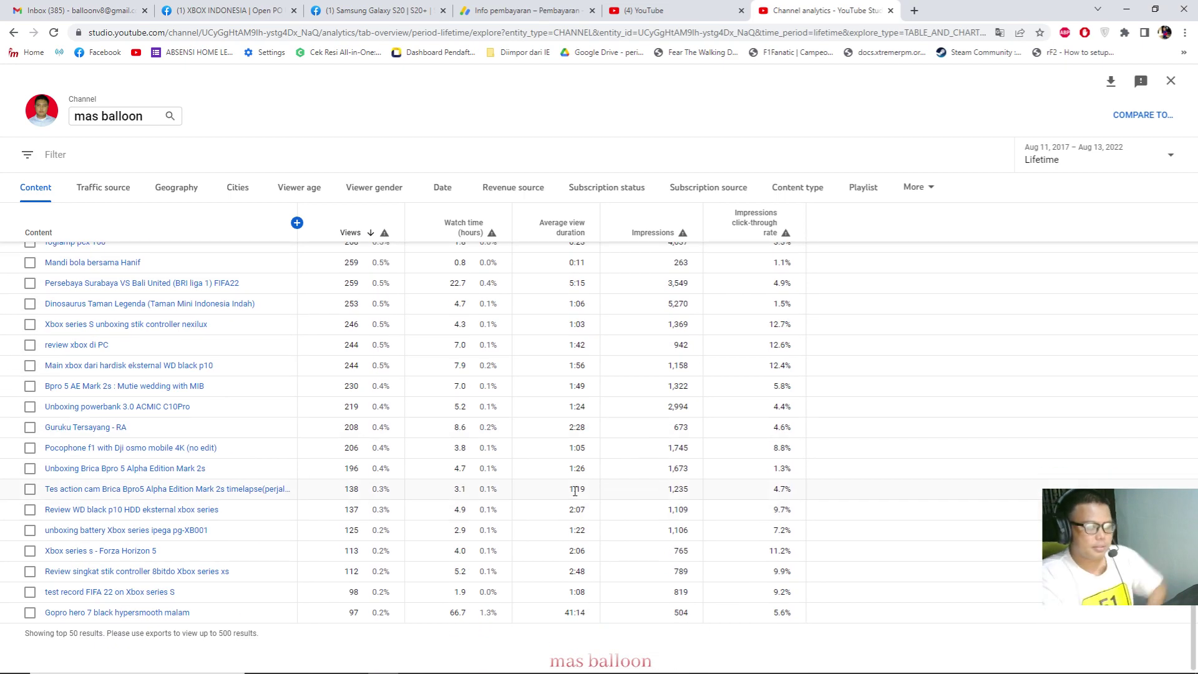
{"action": "scroll", "coordinate": [604, 479], "scroll_direction": "up", "scroll_amount": 5}
{"action": "scroll", "coordinate": [604, 478], "scroll_direction": "up", "scroll_amount": 10}
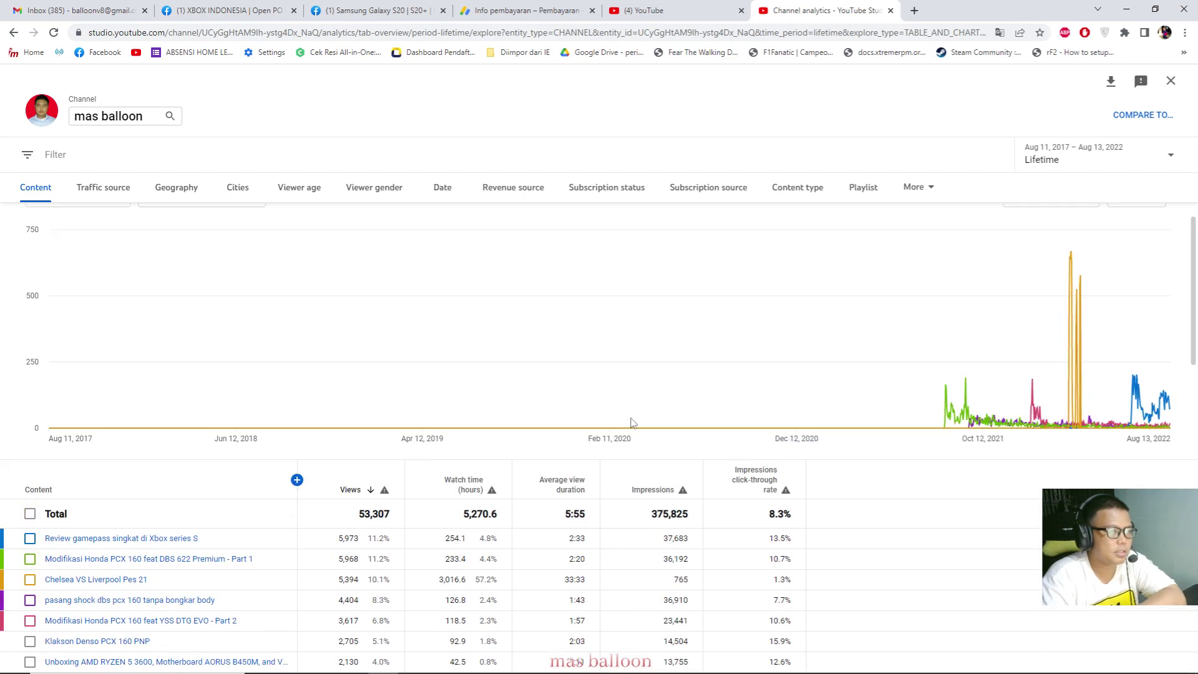
Step: Examine the impressions column and highlight the impressions of "Review gamepass singkat di Xbox series S"
{"action": "mouse_move", "coordinate": [682, 492]}
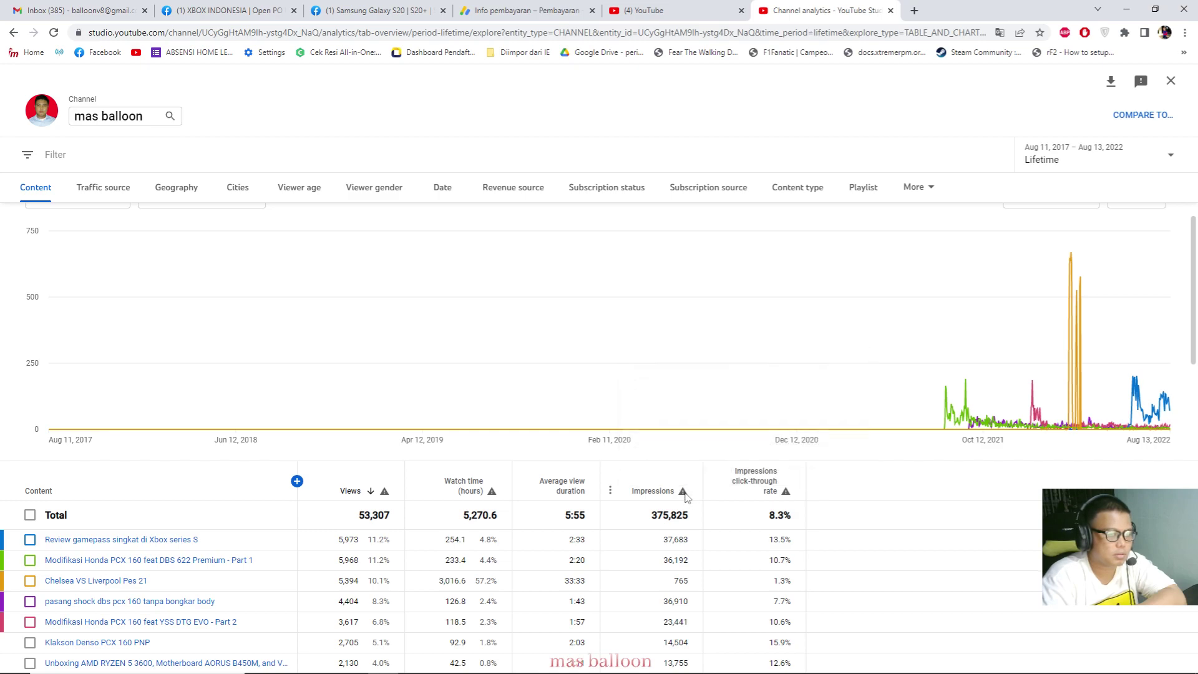
{"action": "scroll", "coordinate": [687, 498], "scroll_direction": "down", "scroll_amount": 2}
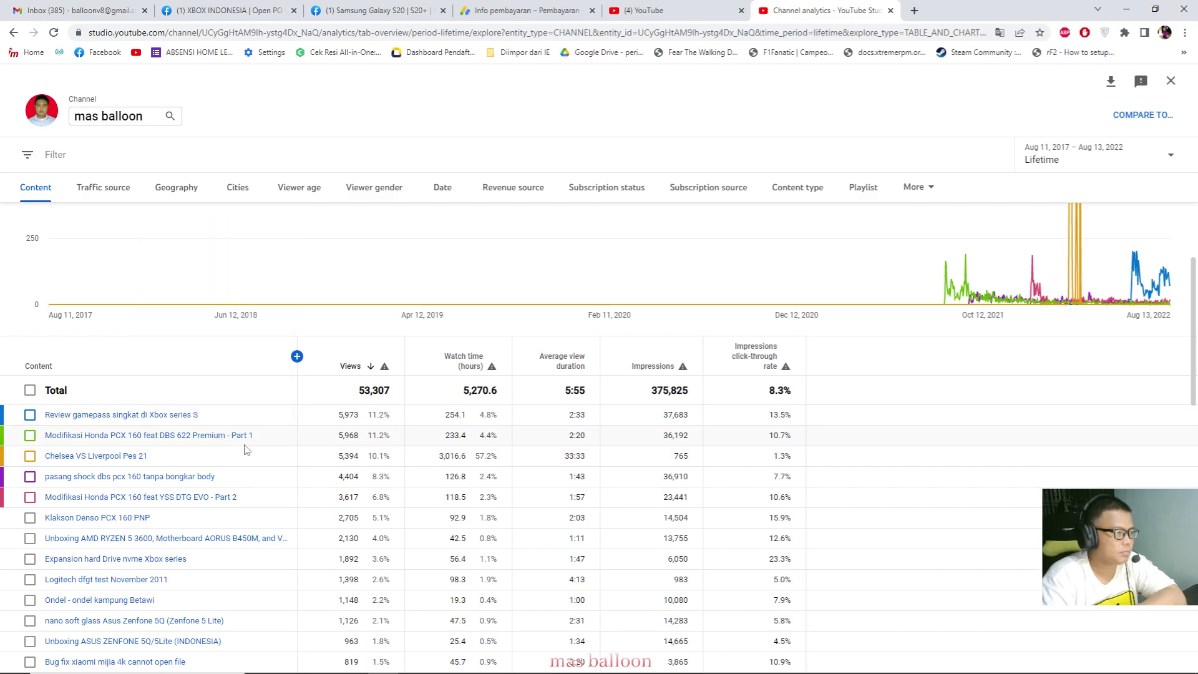
{"action": "scroll", "coordinate": [185, 431], "scroll_direction": "down", "scroll_amount": 1}
{"action": "mouse_move", "coordinate": [132, 355]}
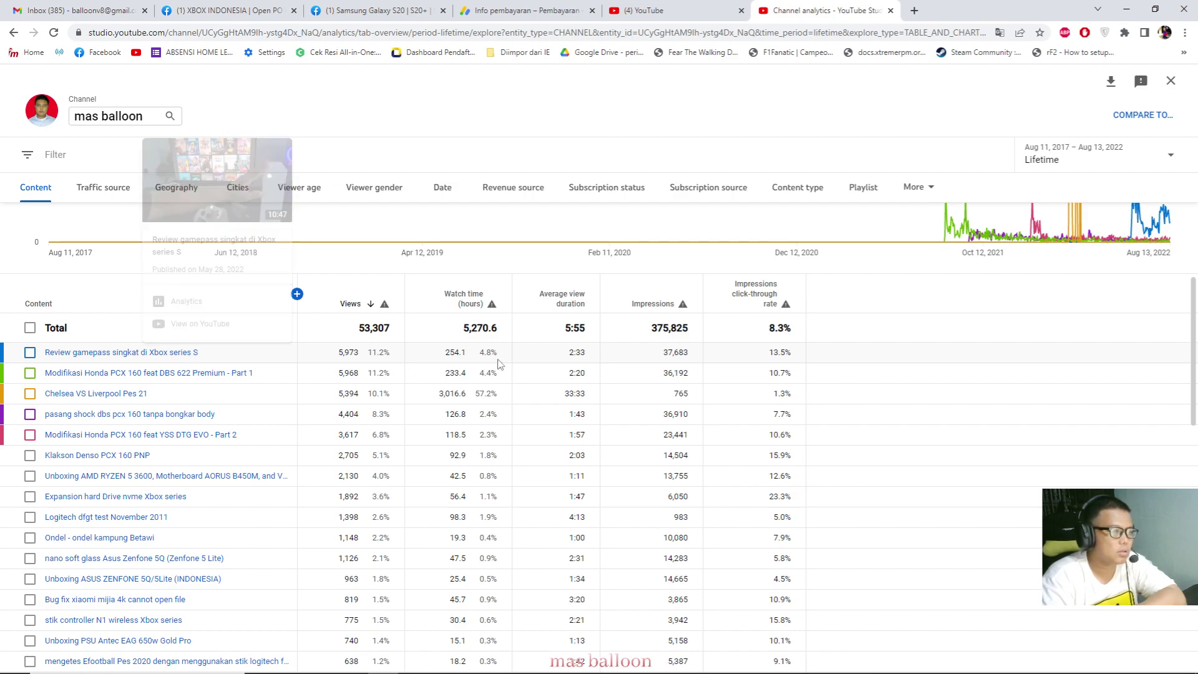
{"action": "double_click", "coordinate": [663, 353]}
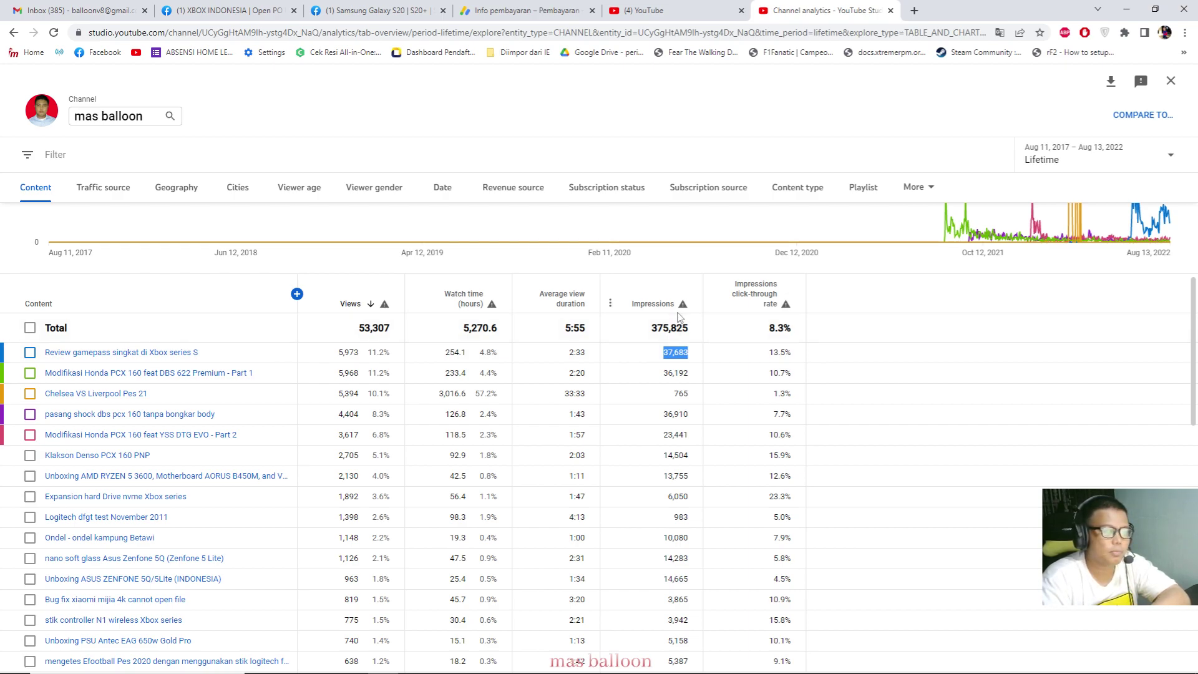
Step: Highlight the impressions of "Modifikasi Honda PCX 160 feat DBS 622 Premium - Part 1" in the content table
{"action": "mouse_move", "coordinate": [269, 391]}
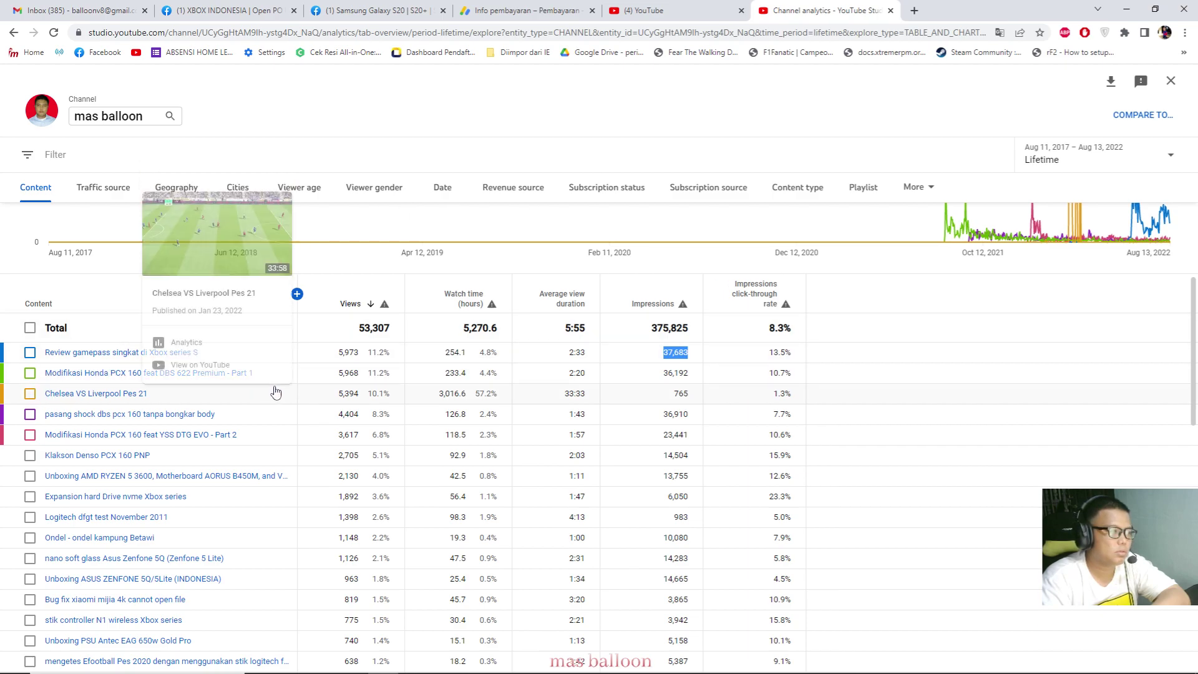
{"action": "left_click", "coordinate": [328, 380]}
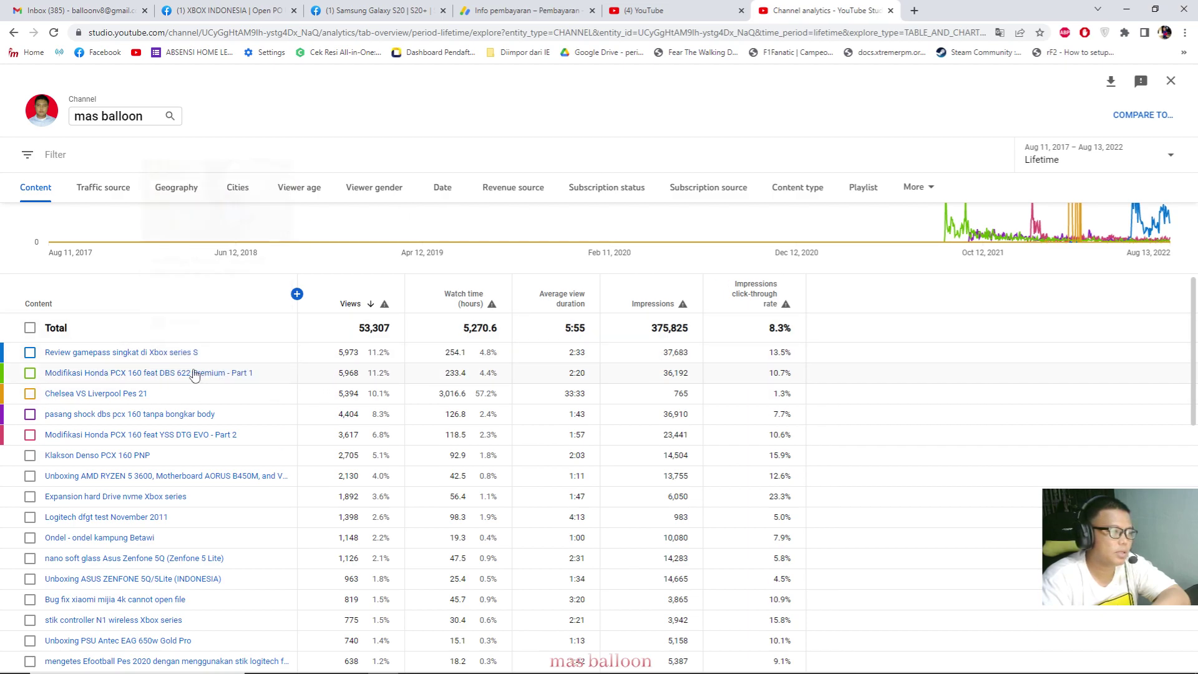
{"action": "left_click_drag", "start_coordinate": [664, 374], "coordinate": [692, 374]}
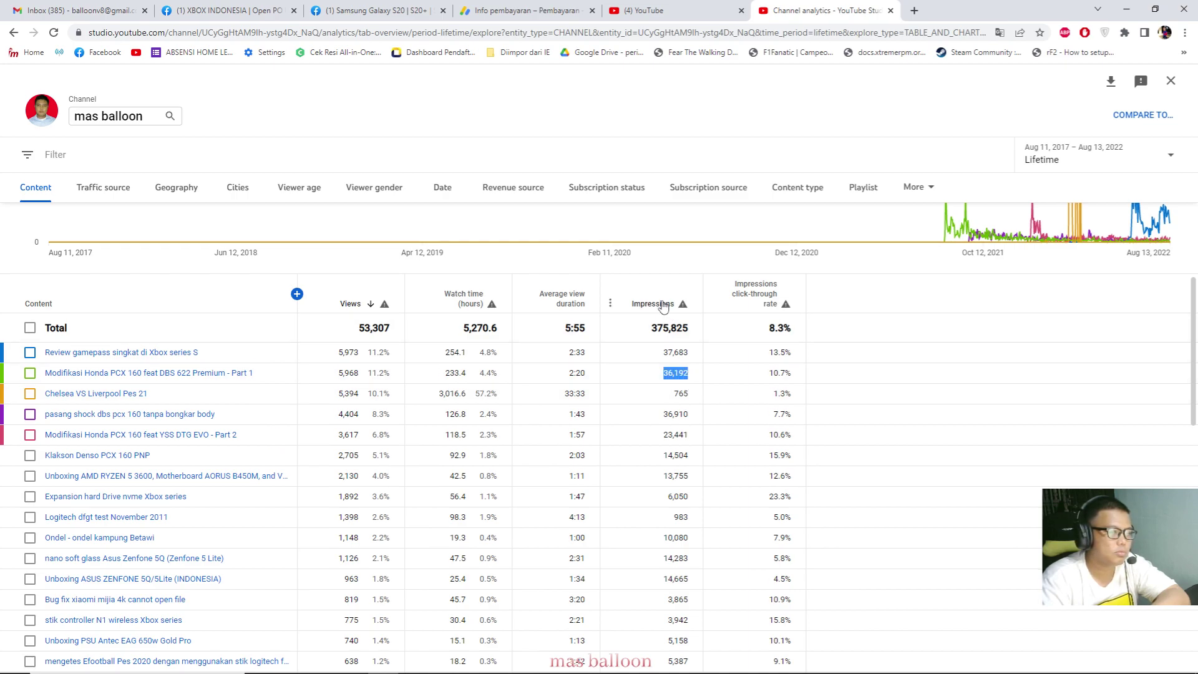
{"action": "left_click", "coordinate": [610, 306]}
{"action": "left_click_drag", "start_coordinate": [654, 374], "coordinate": [689, 377]}
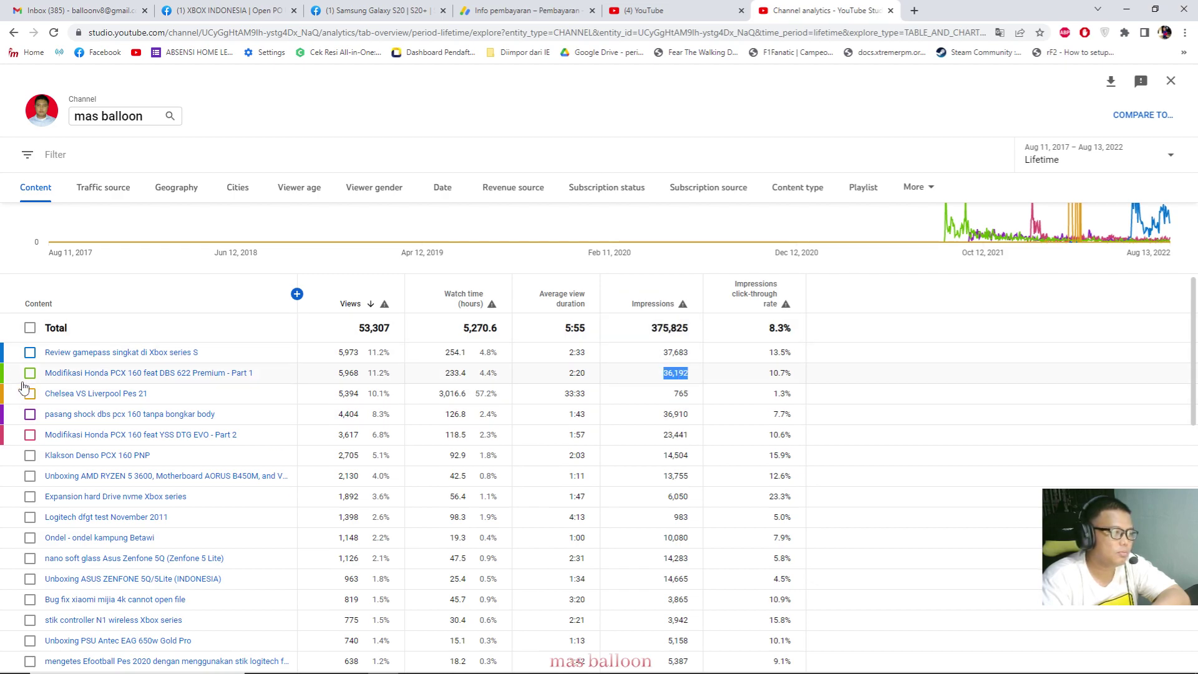
Step: Highlight the impressions of "pasang shock dbs pcx 160 tanpa bongkar body" and "Modifikasi Honda PCX 160 feat YSS DTG EVO - Part 2" one after the other
{"action": "scroll", "coordinate": [344, 427], "scroll_direction": "down", "scroll_amount": 2}
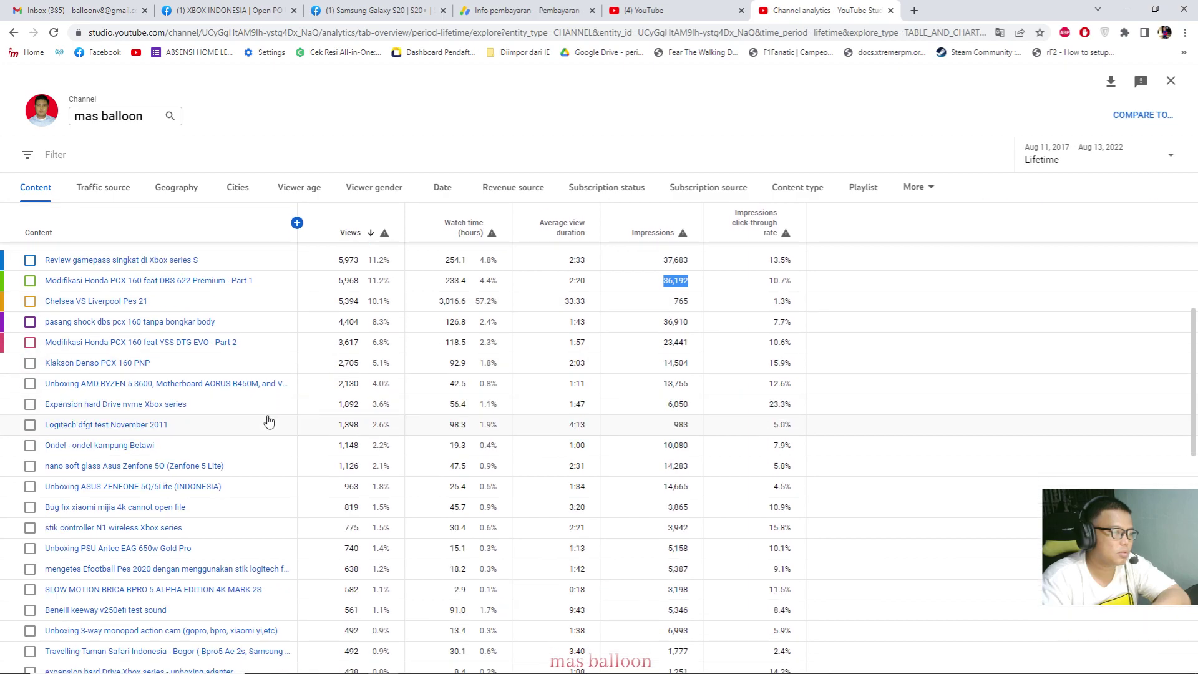
{"action": "mouse_move", "coordinate": [237, 310]}
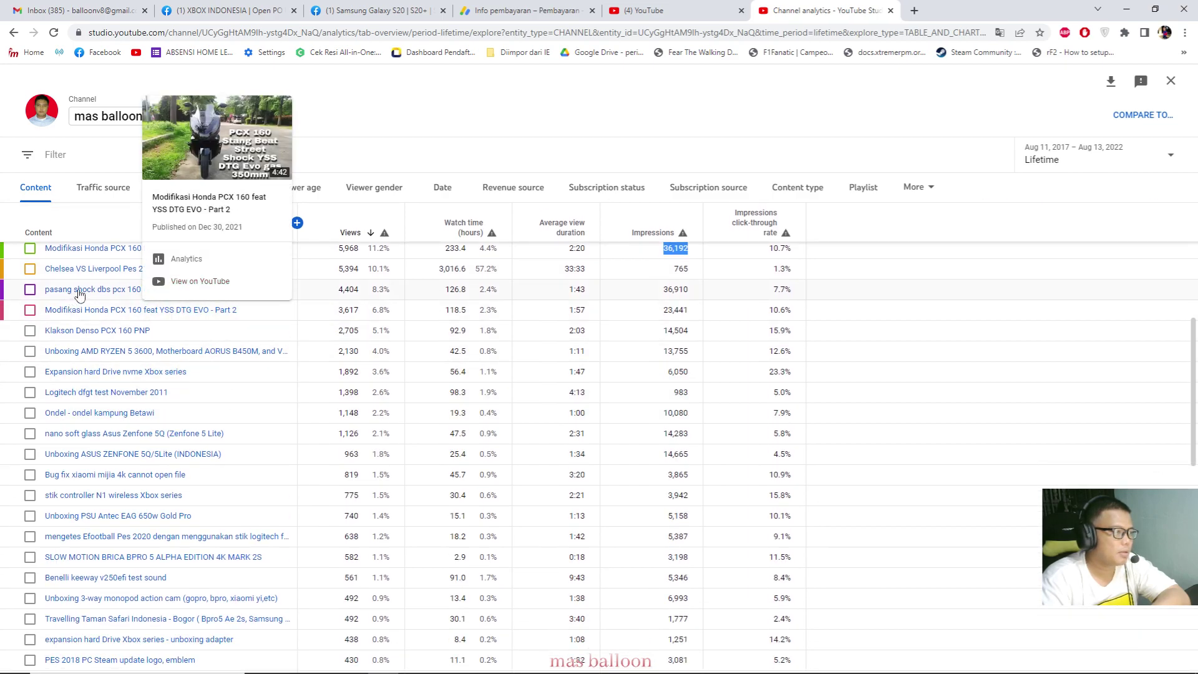
{"action": "left_click_drag", "start_coordinate": [661, 289], "coordinate": [682, 289]}
{"action": "left_click", "coordinate": [668, 291]}
{"action": "double_click", "coordinate": [666, 289]}
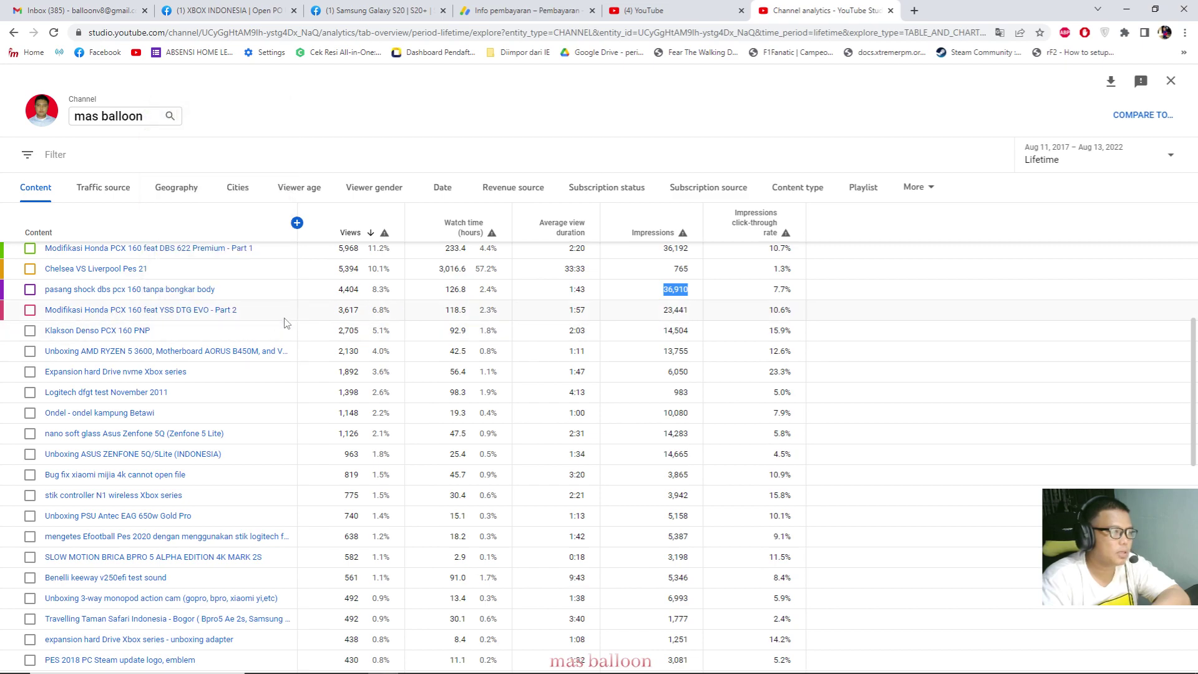
{"action": "left_click_drag", "start_coordinate": [668, 310], "coordinate": [689, 321]}
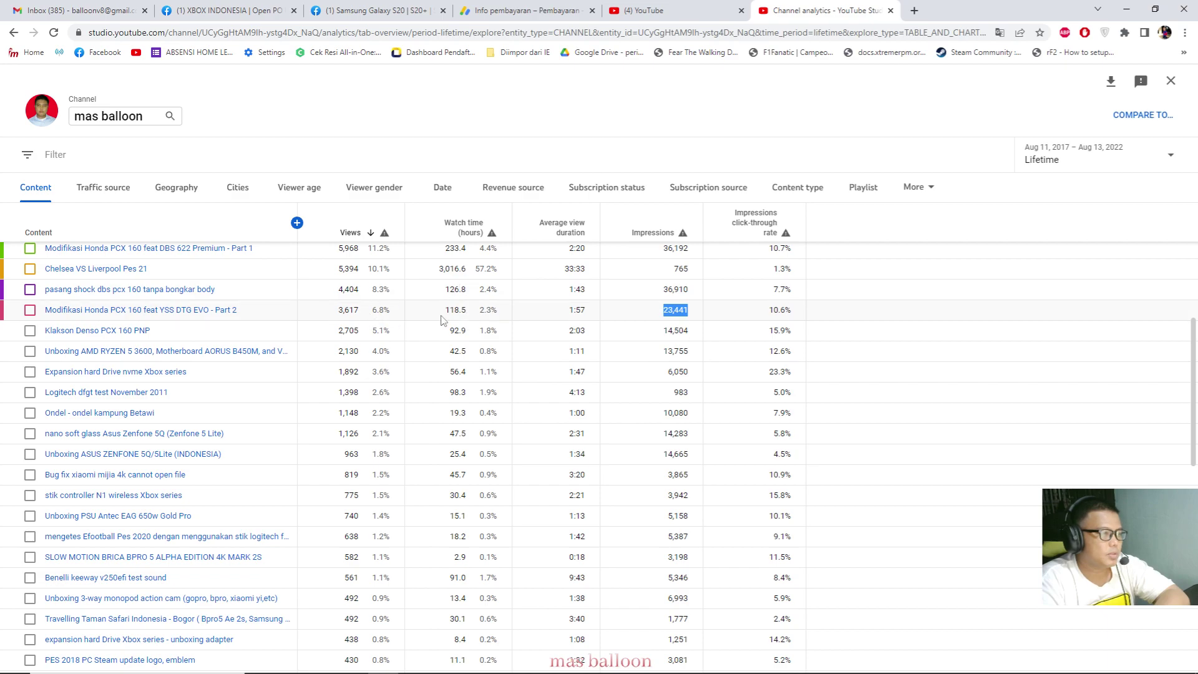
Step: Highlight the impressions of "nano soft glass Asus Zenfone 5Q (Zenfone 5 Lite)" in the content table
{"action": "scroll", "coordinate": [471, 337], "scroll_direction": "up", "scroll_amount": 1}
{"action": "scroll", "coordinate": [465, 350], "scroll_direction": "down", "scroll_amount": 3}
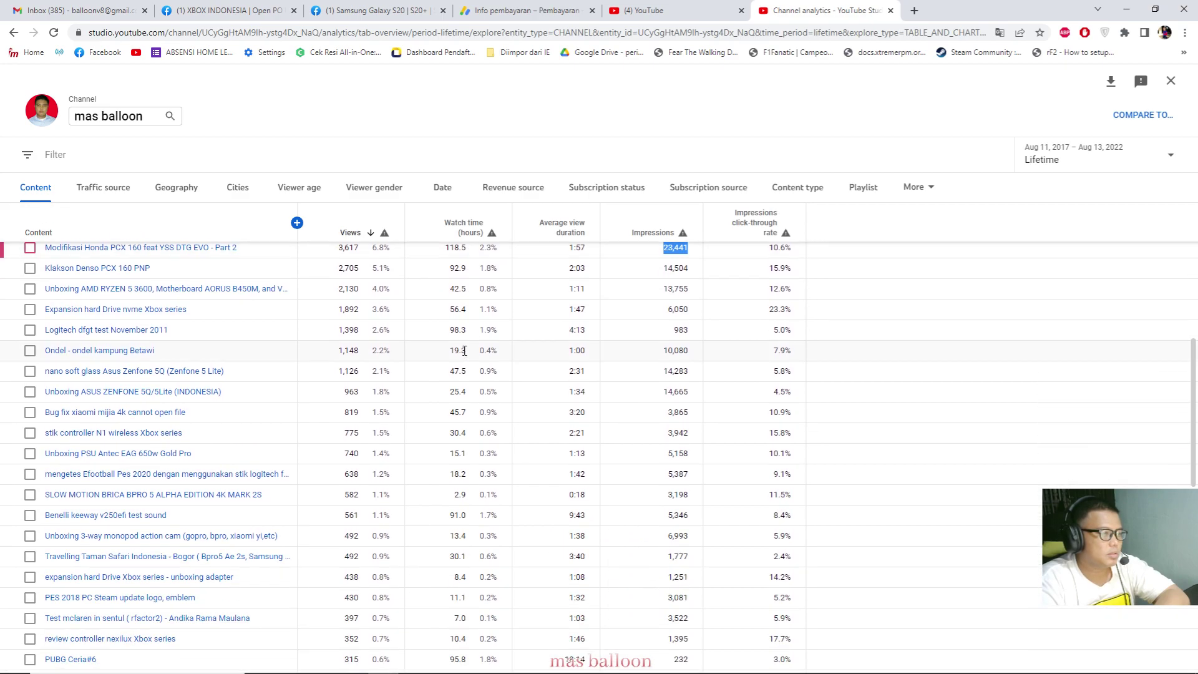
{"action": "scroll", "coordinate": [143, 312], "scroll_direction": "up", "scroll_amount": 1}
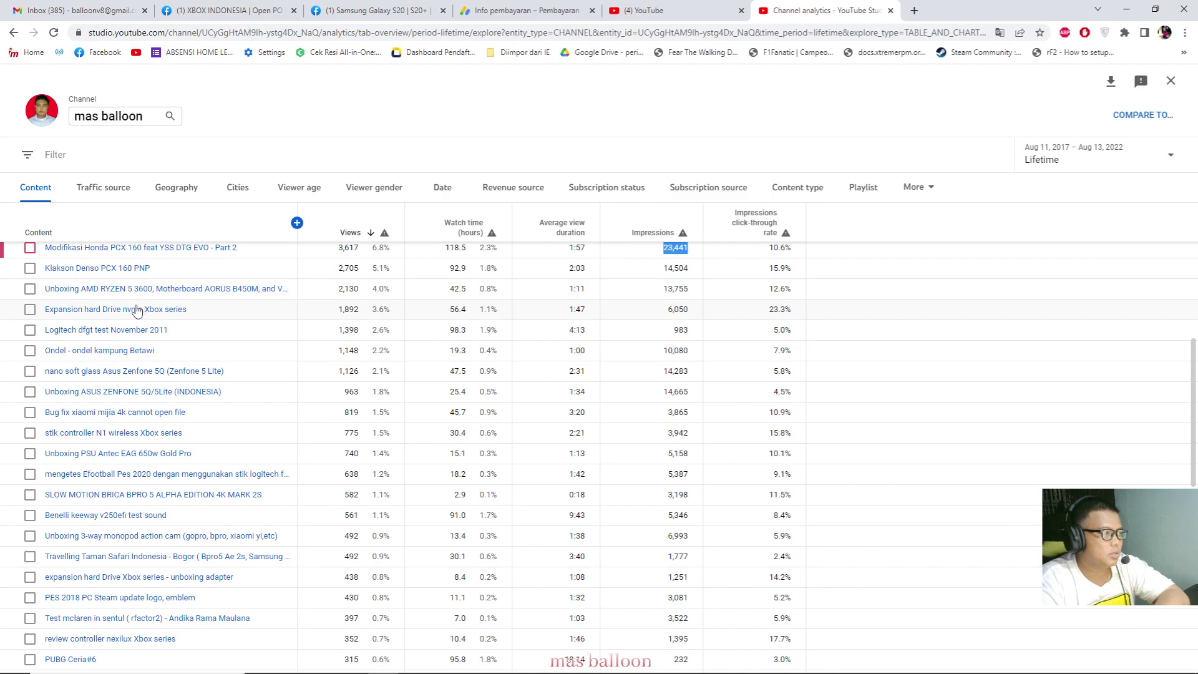
{"action": "mouse_move", "coordinate": [205, 331]}
{"action": "scroll", "coordinate": [218, 328], "scroll_direction": "down", "scroll_amount": 1}
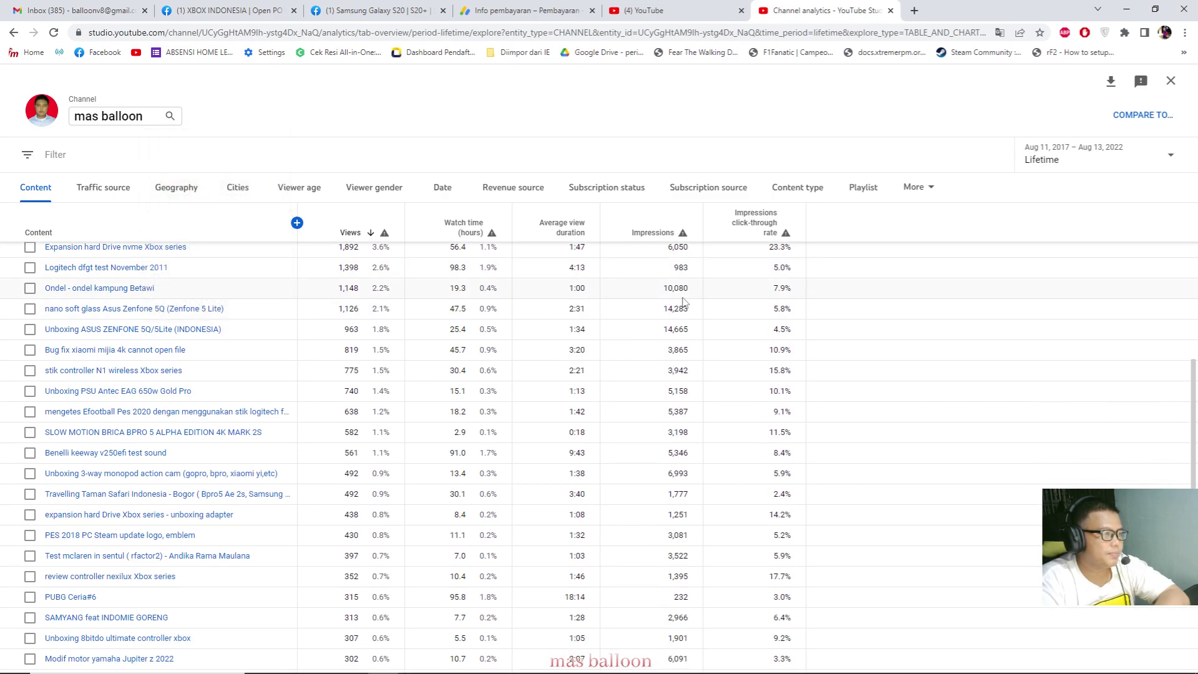
{"action": "left_click_drag", "start_coordinate": [665, 297], "coordinate": [691, 304]}
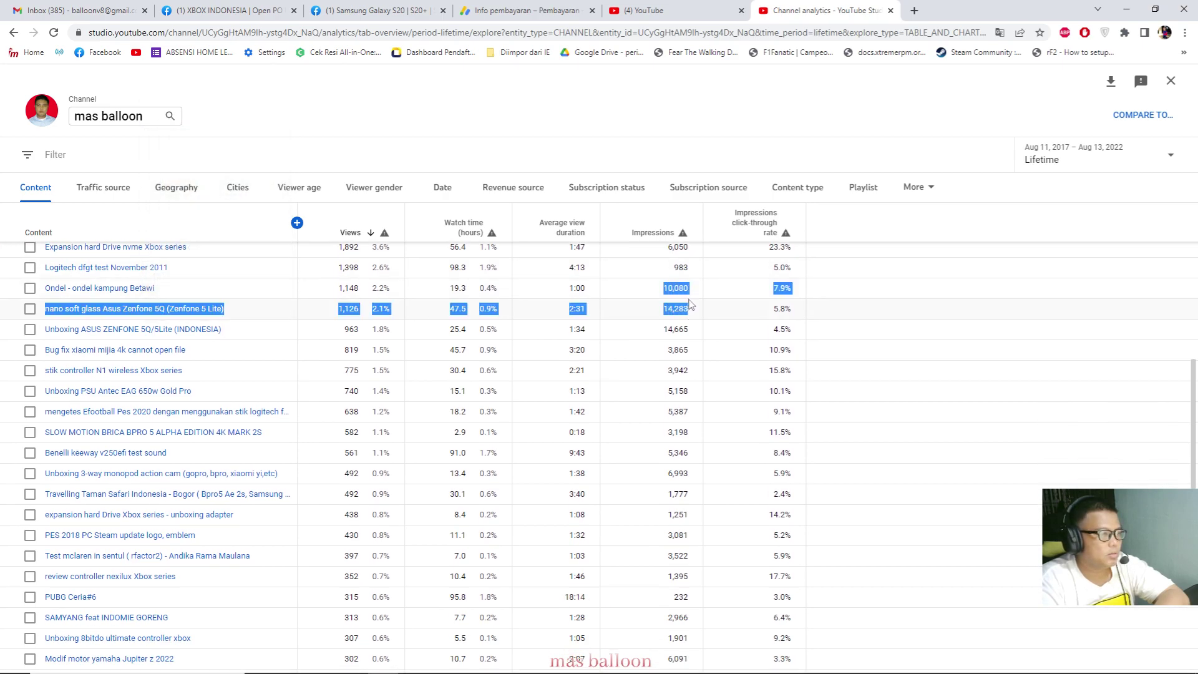
{"action": "left_click", "coordinate": [665, 311]}
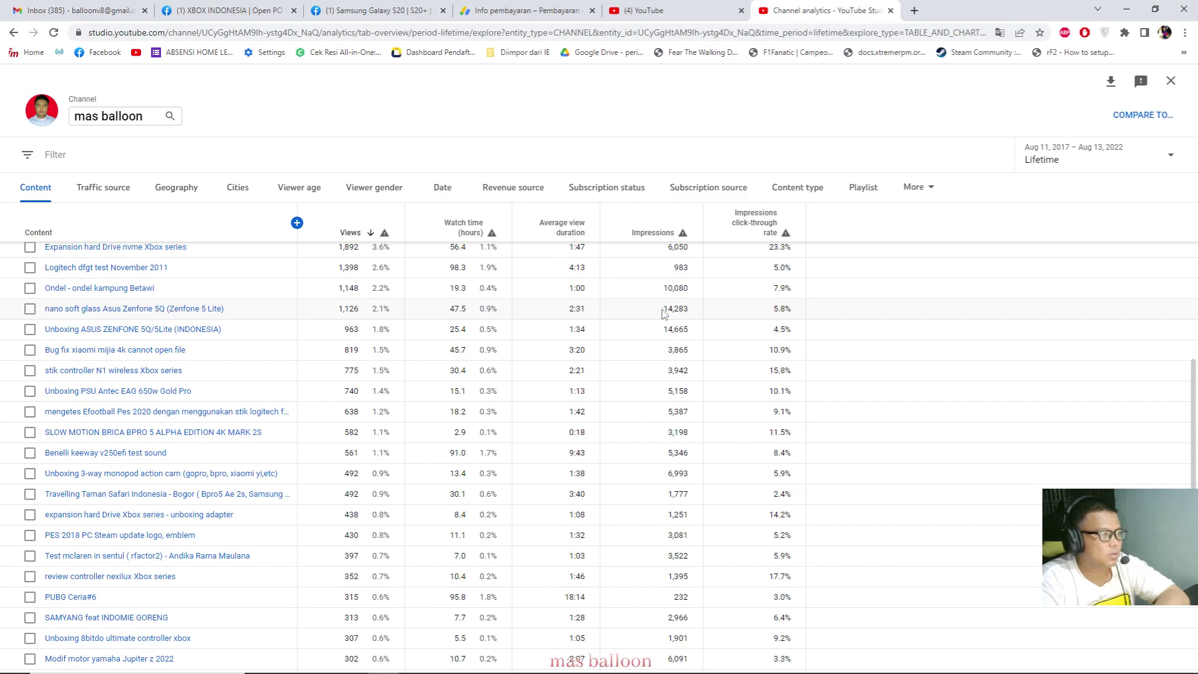
{"action": "left_click_drag", "start_coordinate": [663, 311], "coordinate": [678, 311]}
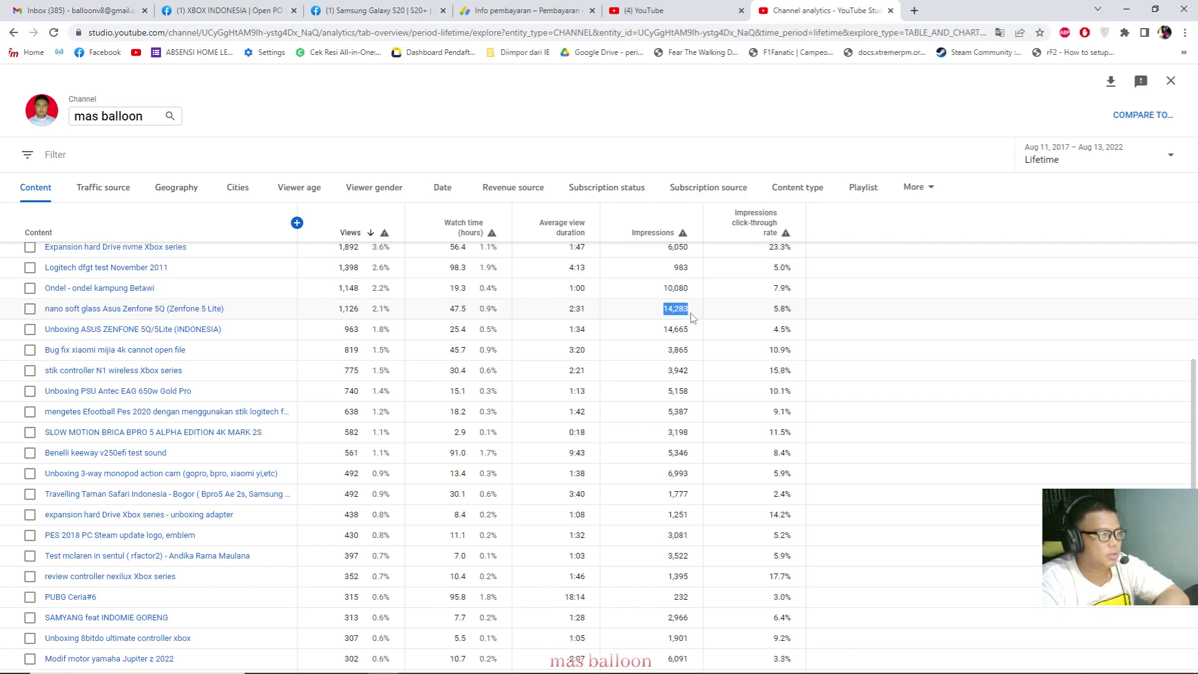
Step: Highlight the impressions of "test record FIFA 22 on Xbox series S" near the end of the content table
{"action": "scroll", "coordinate": [637, 451], "scroll_direction": "down", "scroll_amount": 10}
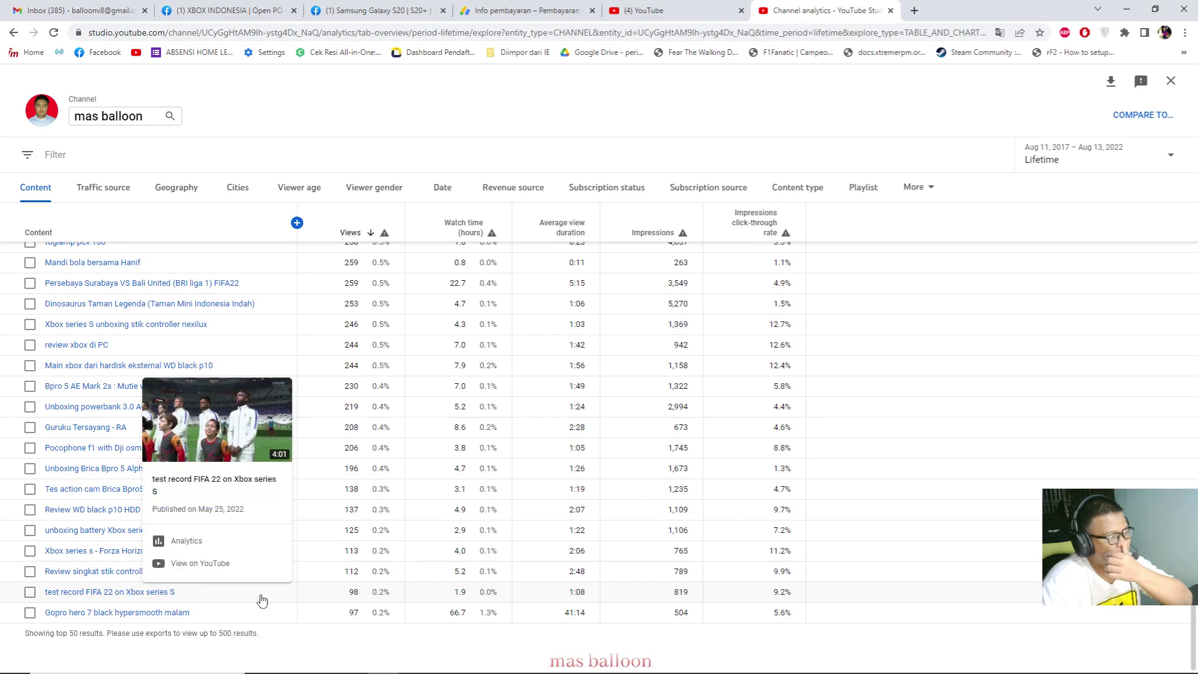
{"action": "left_click_drag", "start_coordinate": [675, 596], "coordinate": [698, 597]}
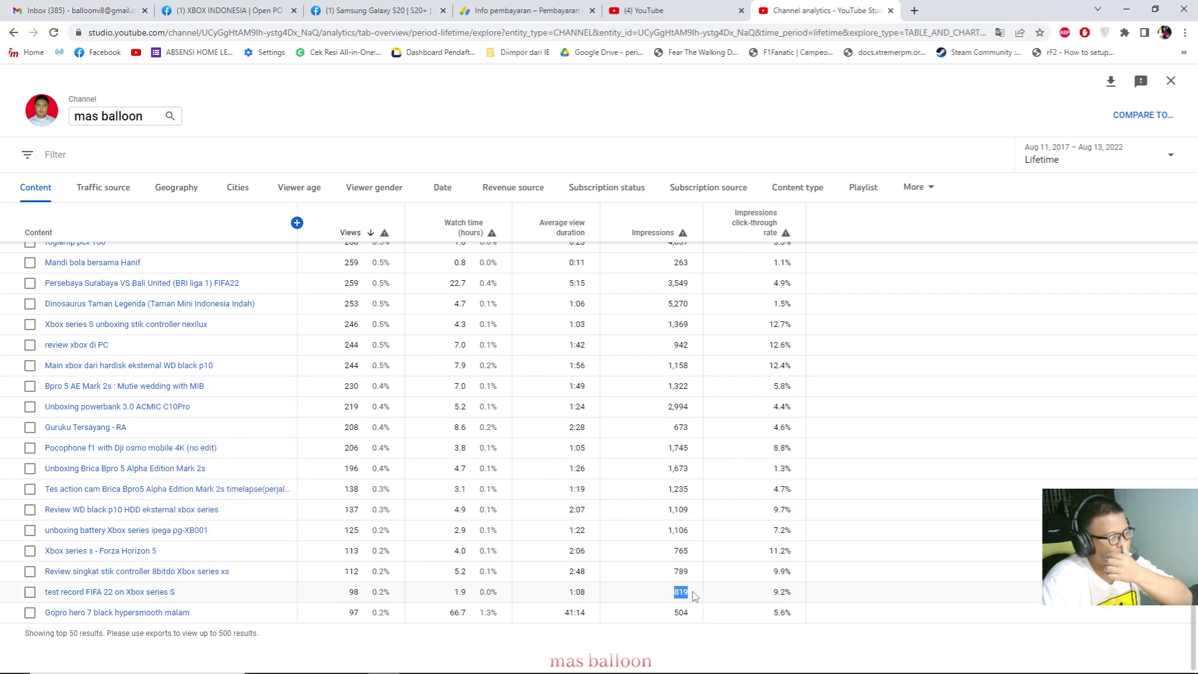
Step: Preview videos in the content table and highlight the impressions of "expansion hard Drive Xbox series - unboxing adapter"
{"action": "scroll", "coordinate": [274, 554], "scroll_direction": "up", "scroll_amount": 10}
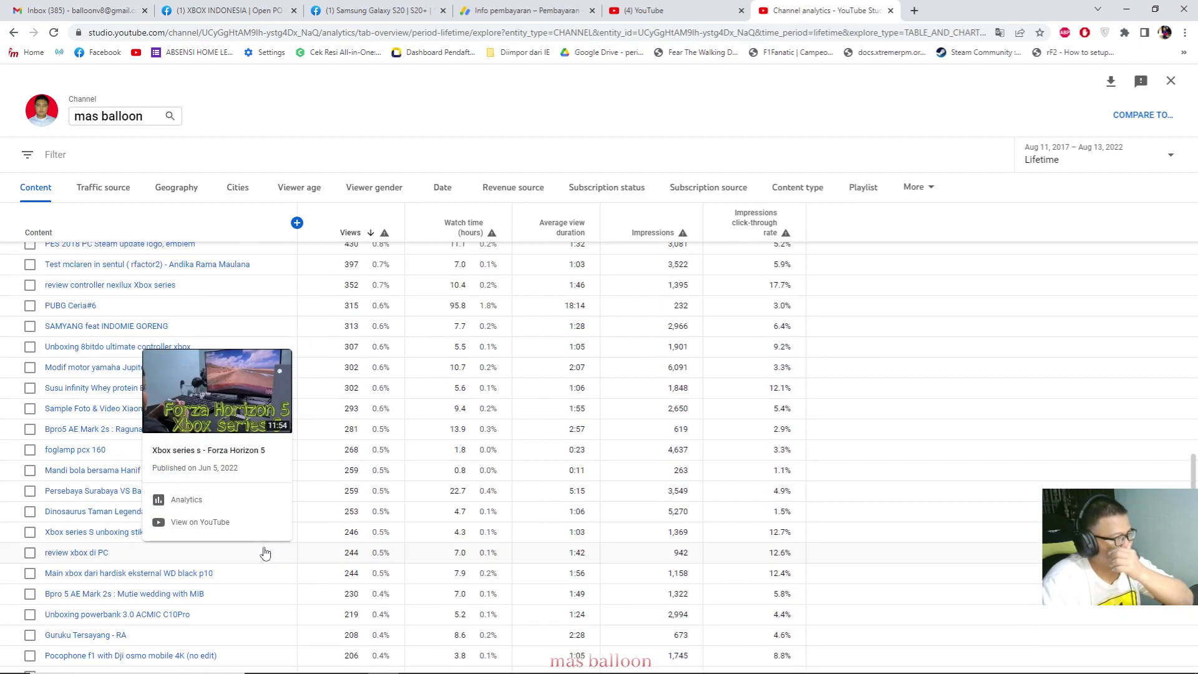
{"action": "scroll", "coordinate": [265, 553], "scroll_direction": "up", "scroll_amount": 5}
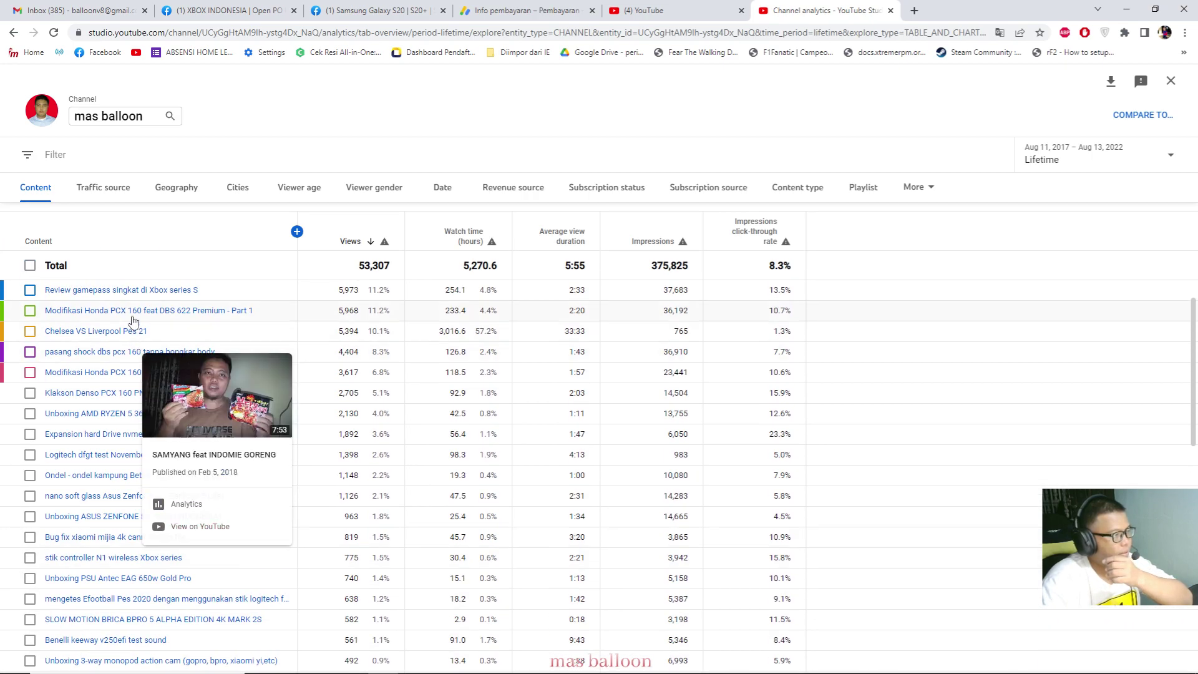
{"action": "mouse_move", "coordinate": [122, 436]}
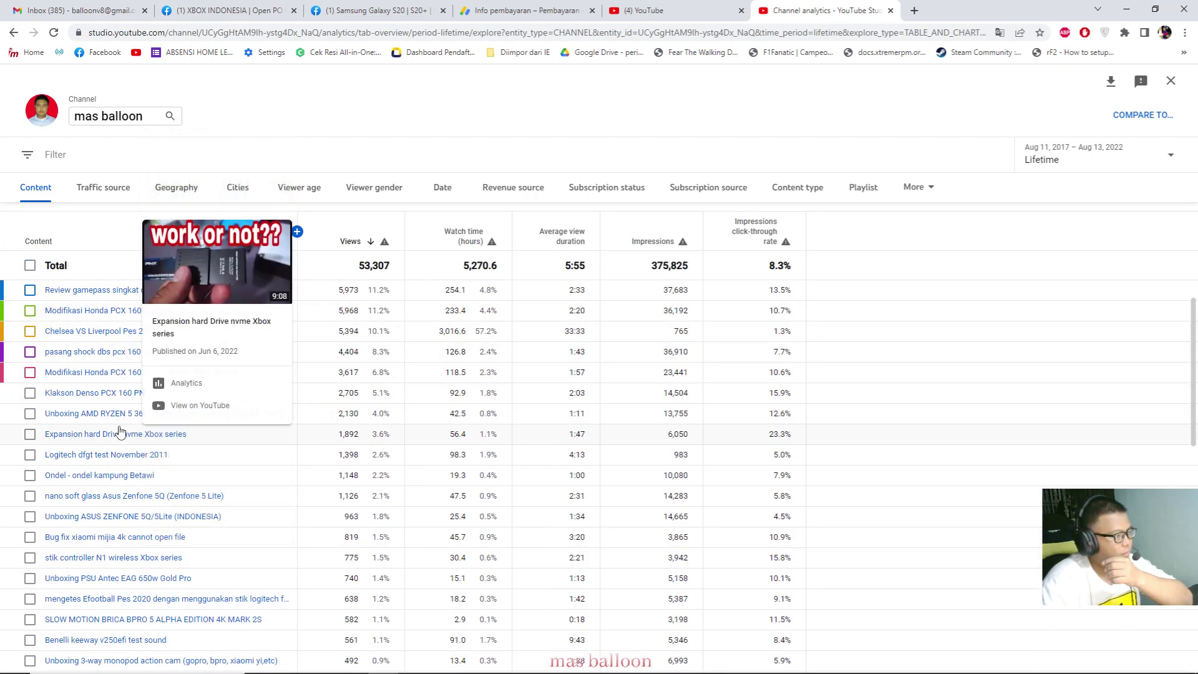
{"action": "scroll", "coordinate": [121, 437], "scroll_direction": "down", "scroll_amount": 1}
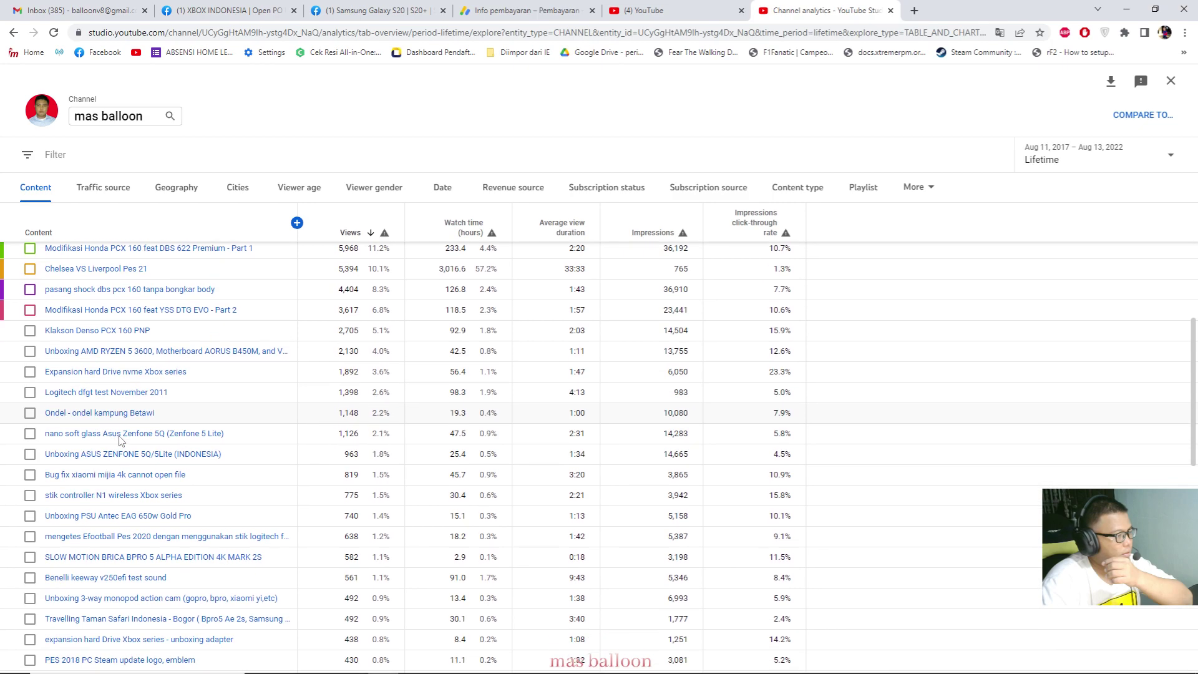
{"action": "scroll", "coordinate": [112, 477], "scroll_direction": "down", "scroll_amount": 1}
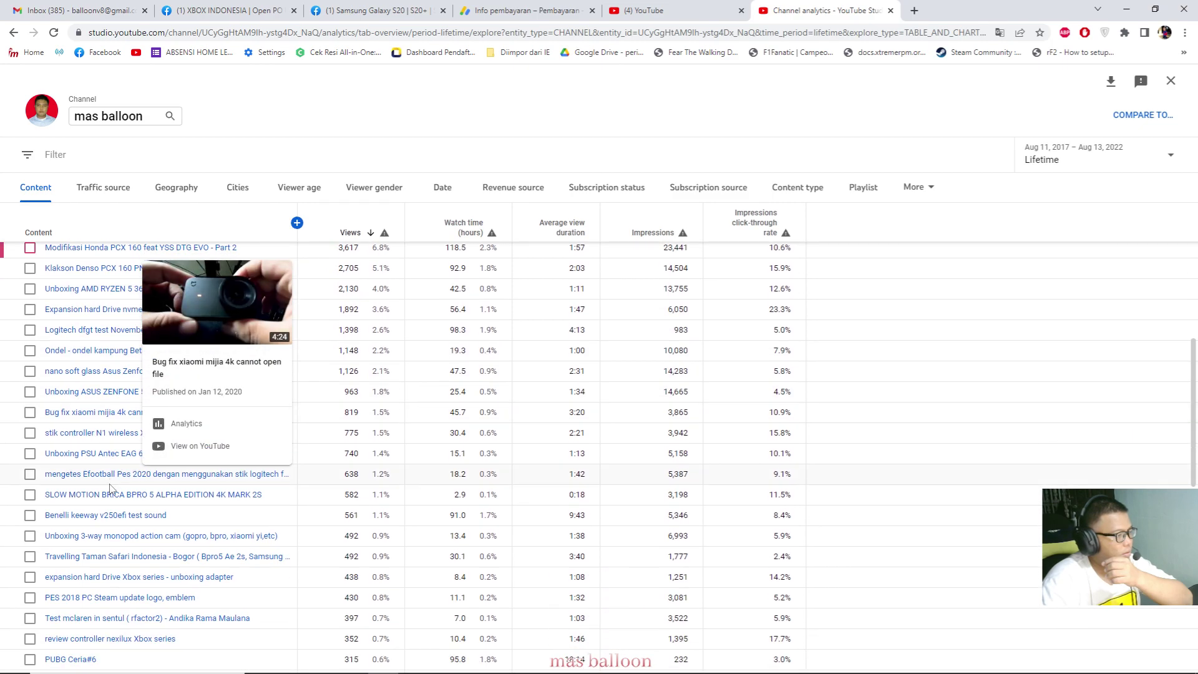
{"action": "scroll", "coordinate": [111, 489], "scroll_direction": "down", "scroll_amount": 2}
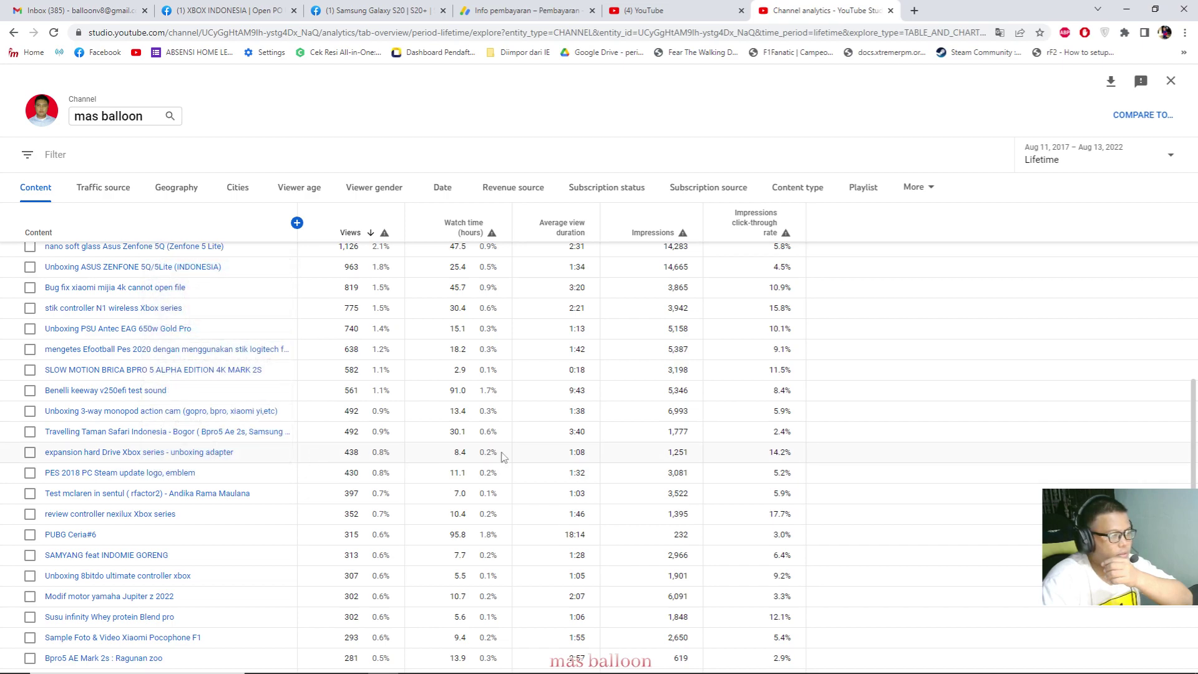
{"action": "left_click_drag", "start_coordinate": [655, 452], "coordinate": [691, 453]}
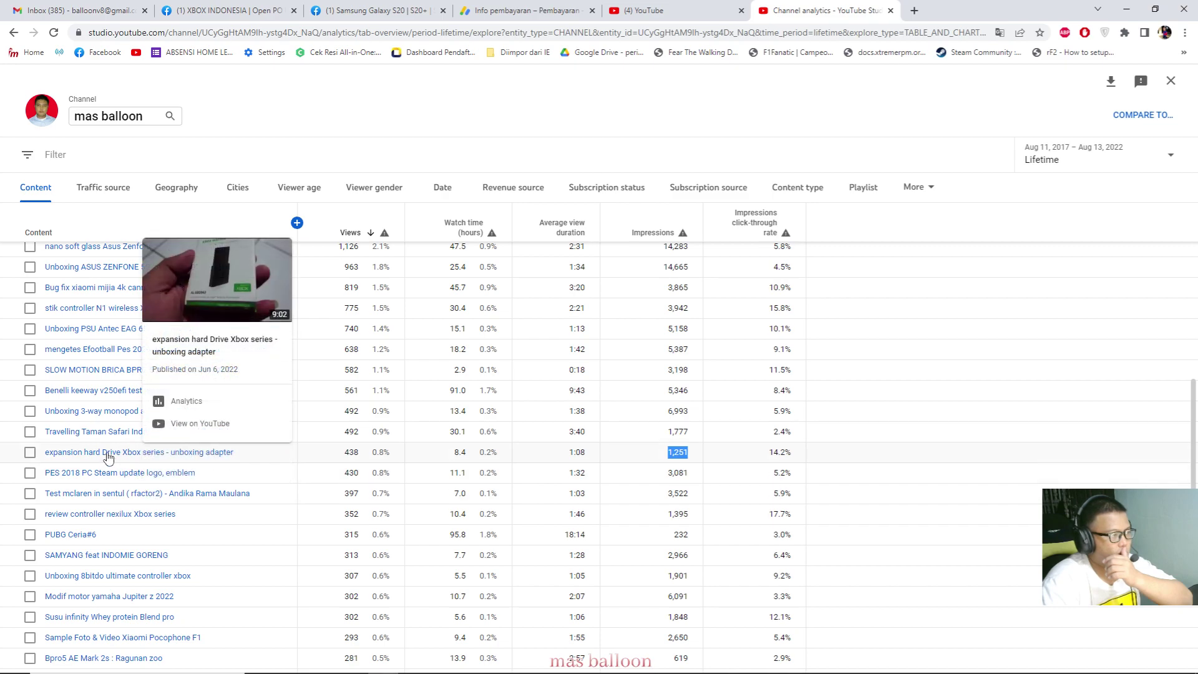
Step: Look through the less-viewed videos in the content table, then return to the views chart above it
{"action": "scroll", "coordinate": [109, 462], "scroll_direction": "down", "scroll_amount": 2}
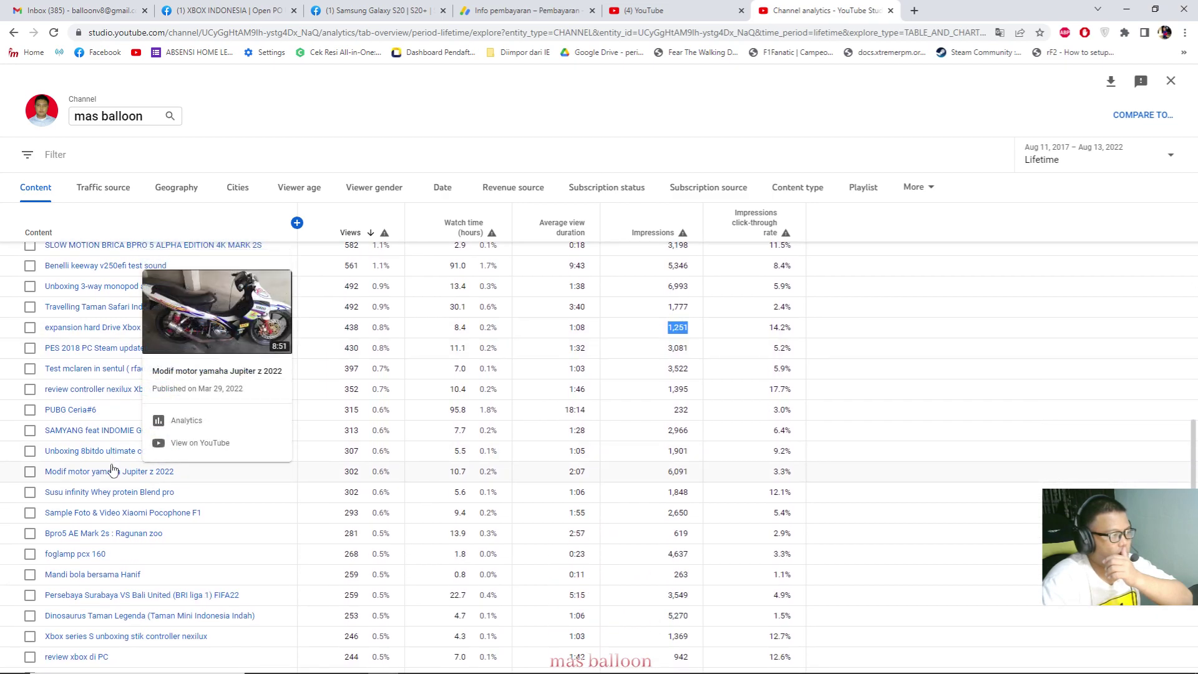
{"action": "scroll", "coordinate": [113, 469], "scroll_direction": "down", "scroll_amount": 3}
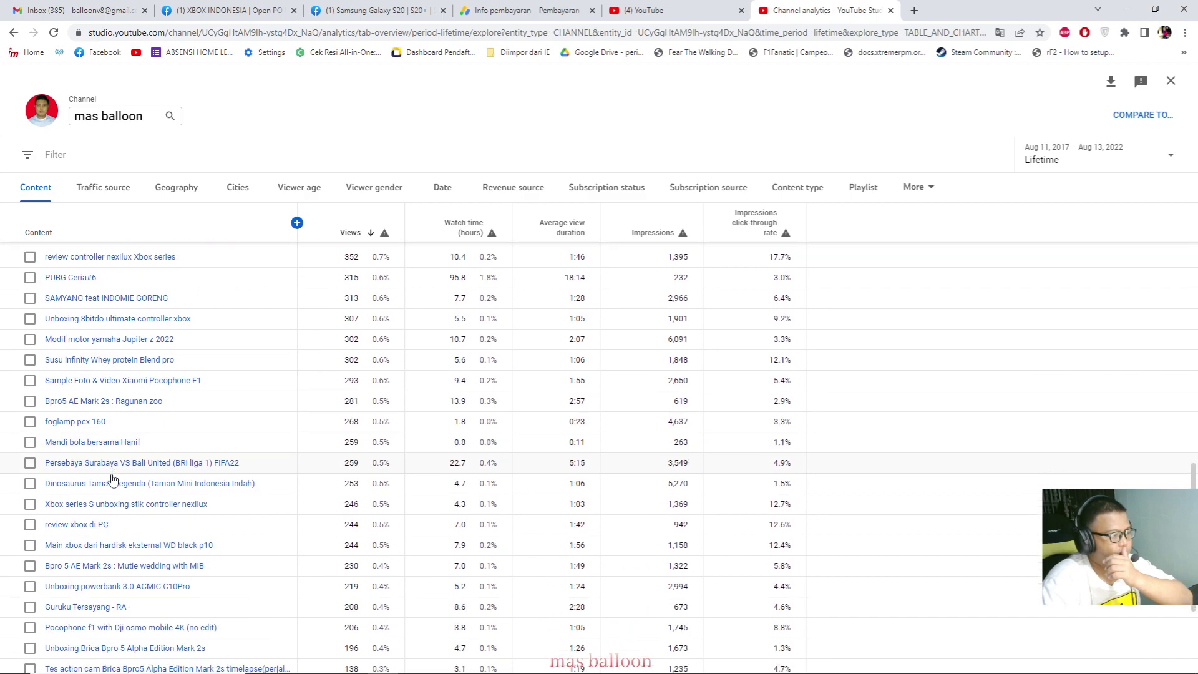
{"action": "scroll", "coordinate": [112, 478], "scroll_direction": "down", "scroll_amount": 2}
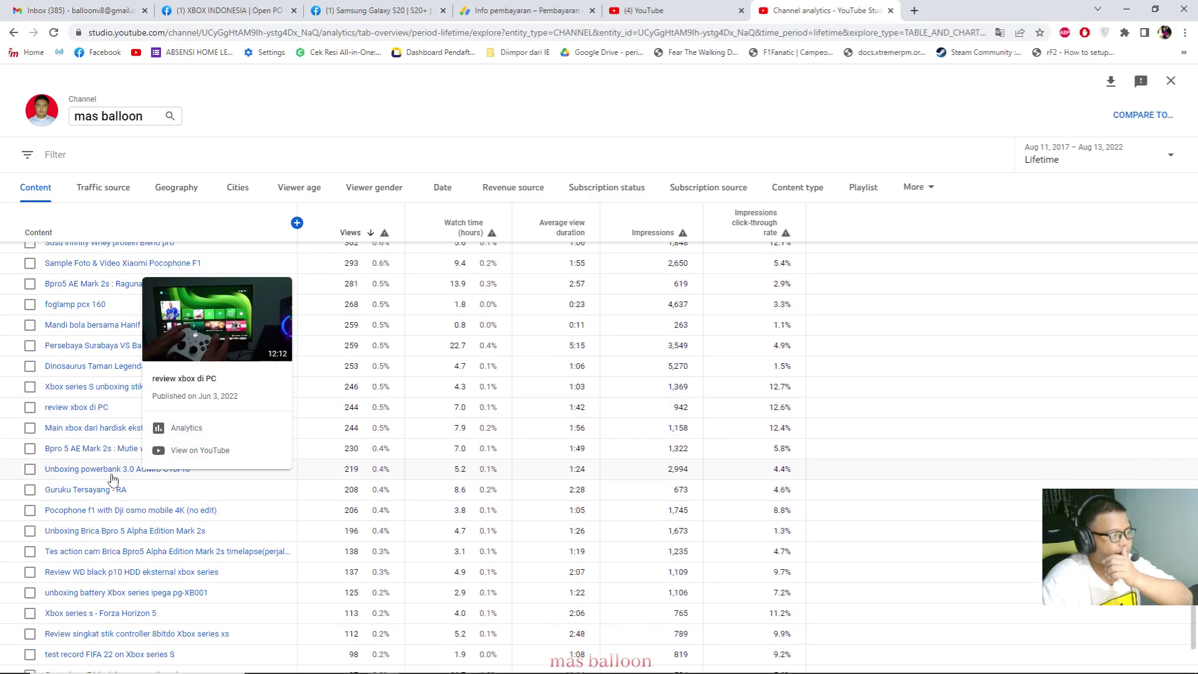
{"action": "scroll", "coordinate": [112, 478], "scroll_direction": "up", "scroll_amount": 10}
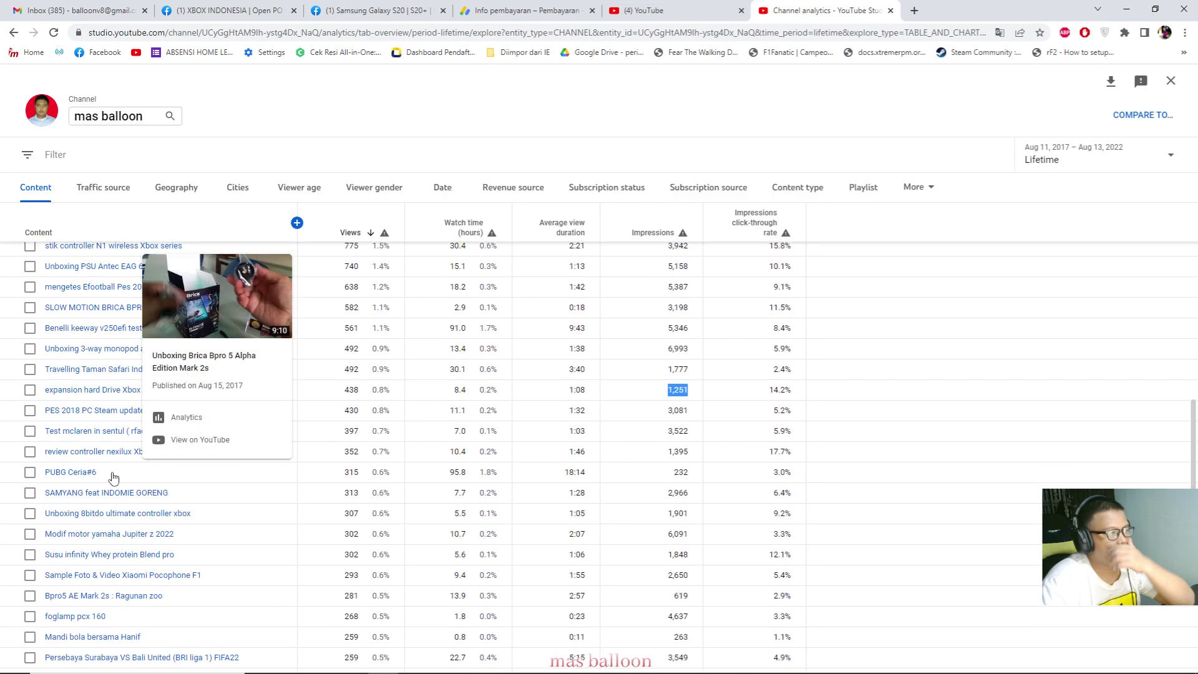
{"action": "scroll", "coordinate": [118, 477], "scroll_direction": "up", "scroll_amount": 5}
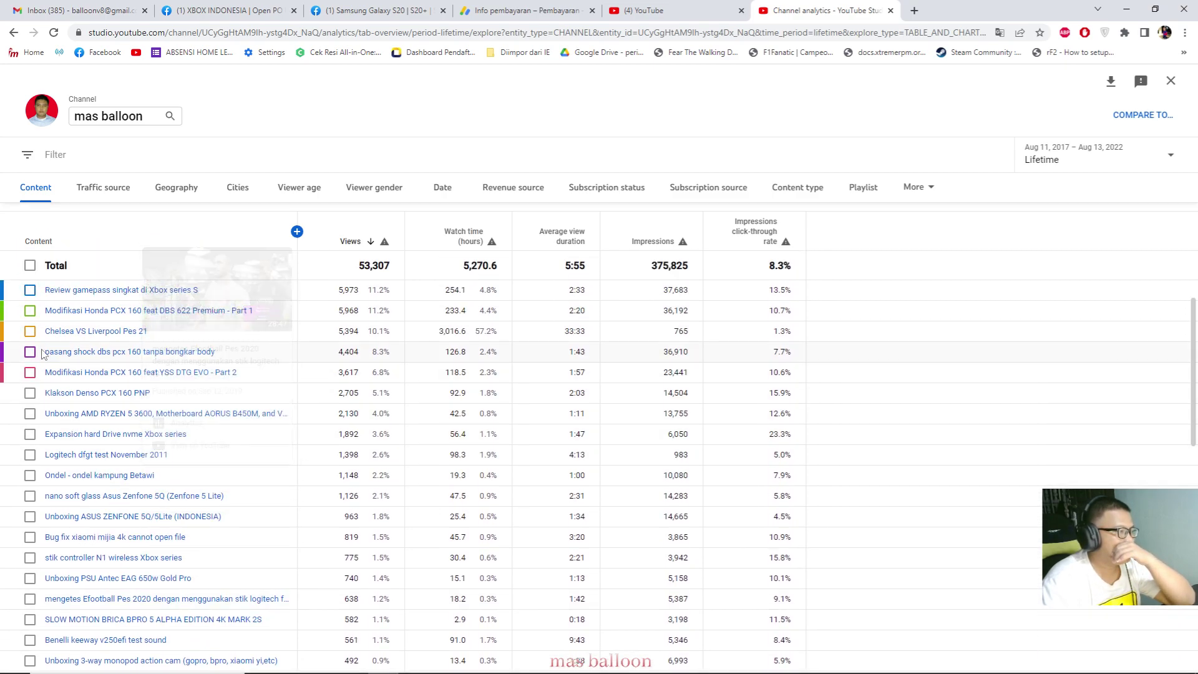
{"action": "scroll", "coordinate": [160, 388], "scroll_direction": "up", "scroll_amount": 3}
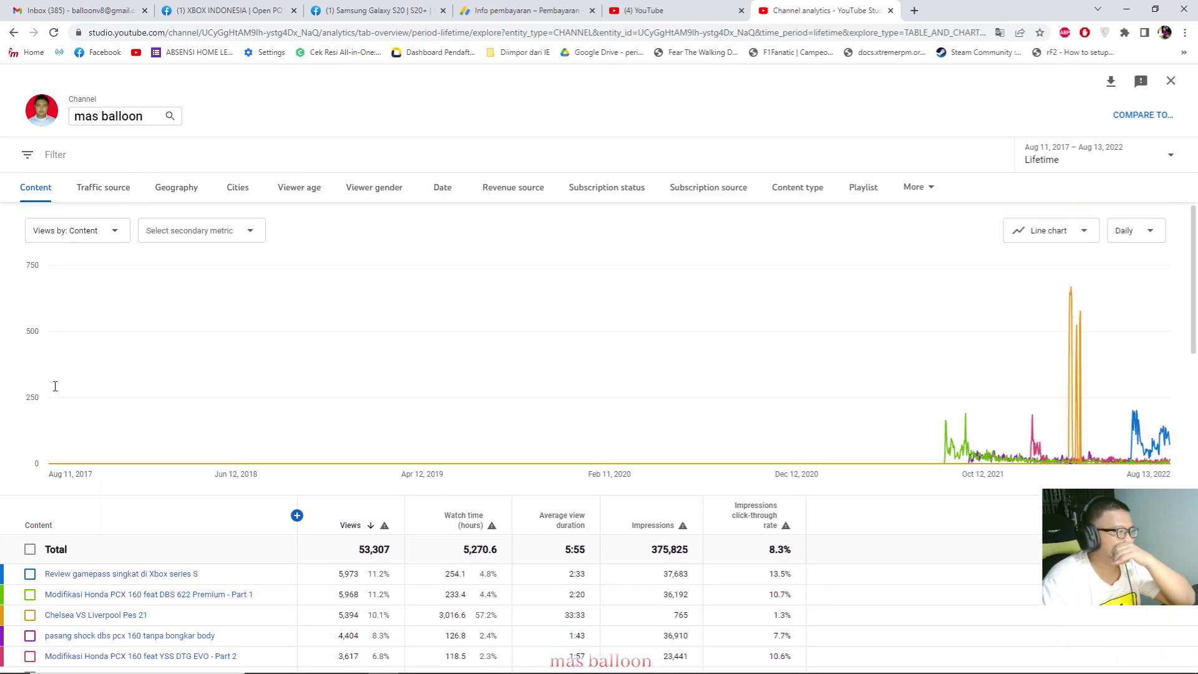
Step: Check the traffic source breakdown, switch to the geography breakdown, and highlight the United States' views and watch time
{"action": "left_click", "coordinate": [110, 196]}
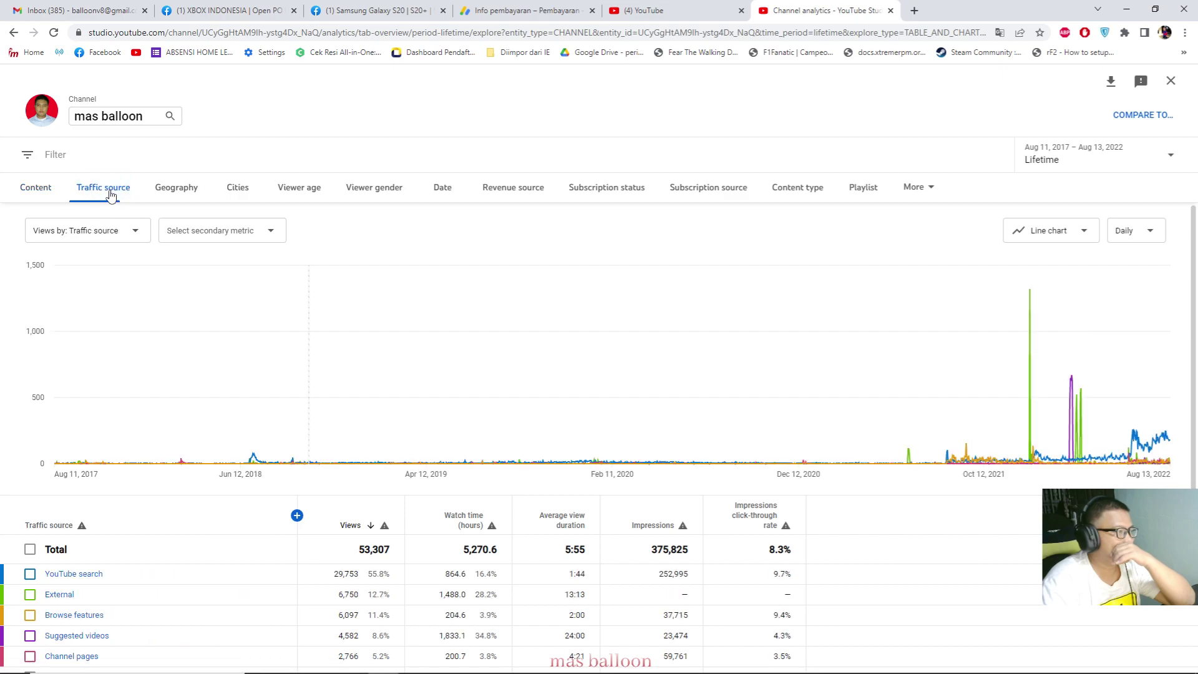
{"action": "left_click", "coordinate": [175, 189]}
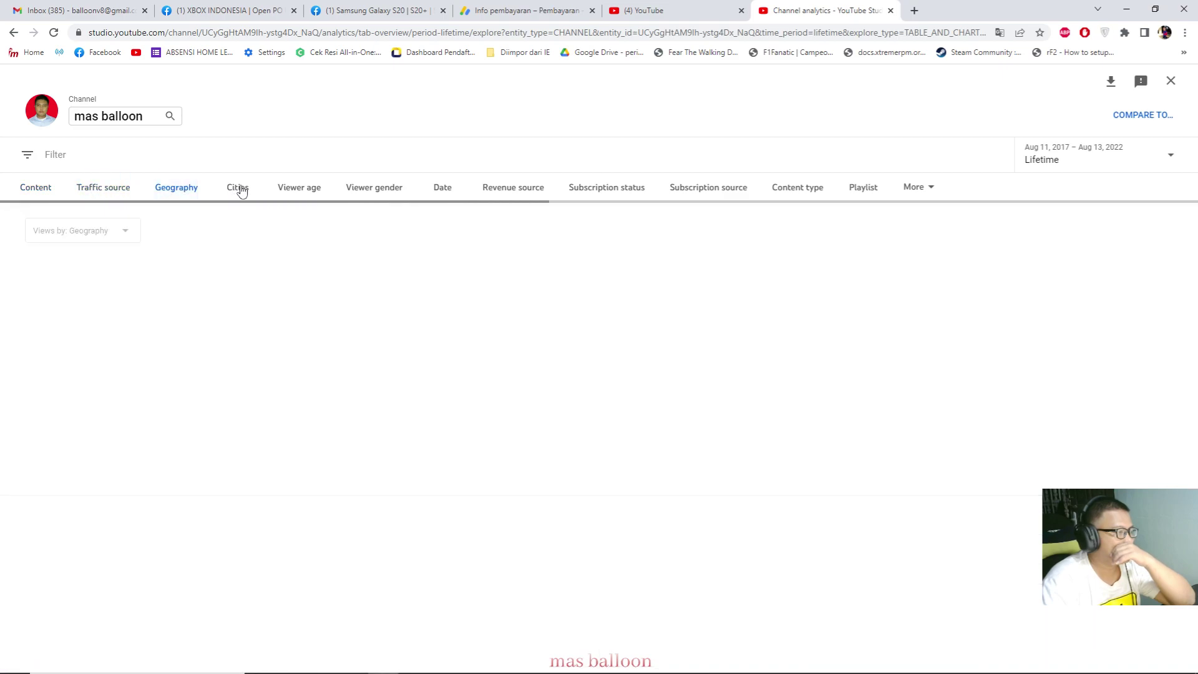
{"action": "scroll", "coordinate": [172, 347], "scroll_direction": "down", "scroll_amount": 3}
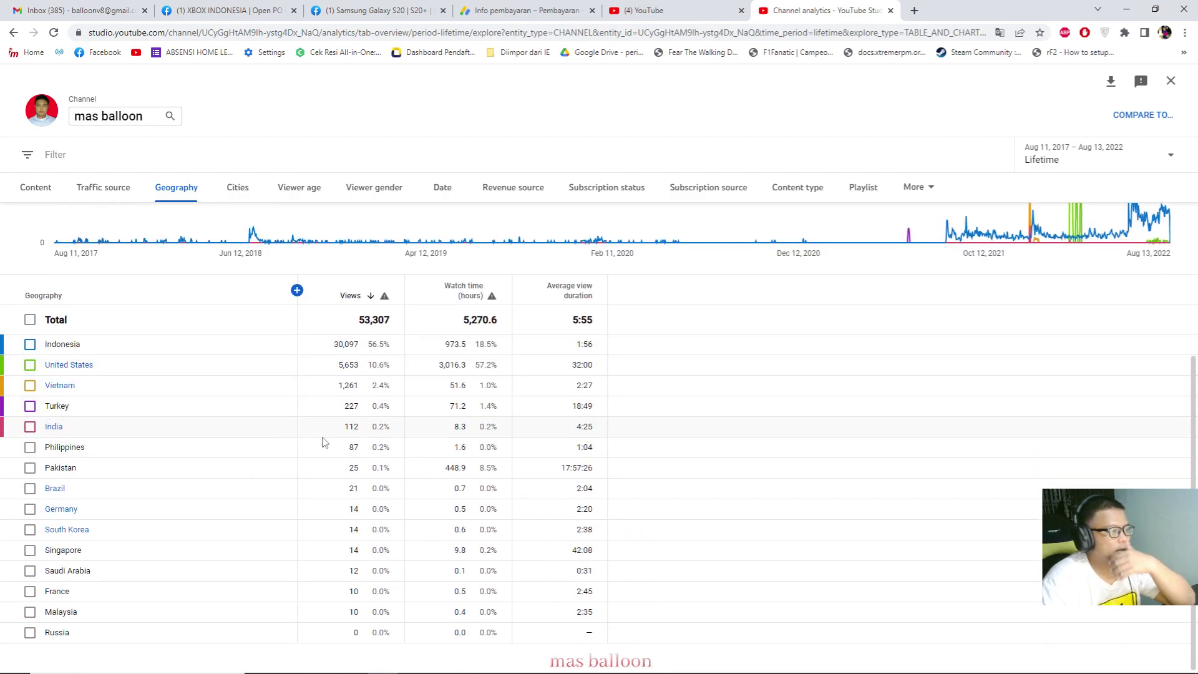
{"action": "left_click_drag", "start_coordinate": [332, 367], "coordinate": [491, 367]}
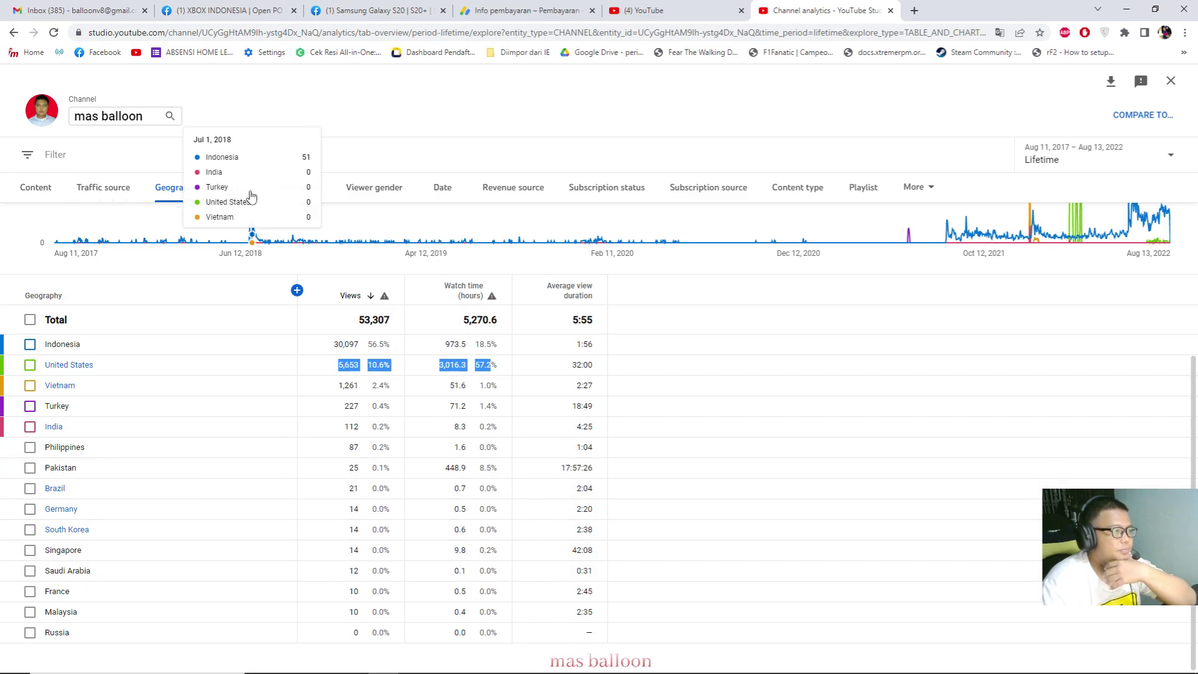
Step: Switch the report to the date breakdown and examine the daily views, watch time and estimated revenue
{"action": "left_click", "coordinate": [353, 192]}
{"action": "left_click", "coordinate": [442, 189]}
{"action": "left_click", "coordinate": [502, 191]}
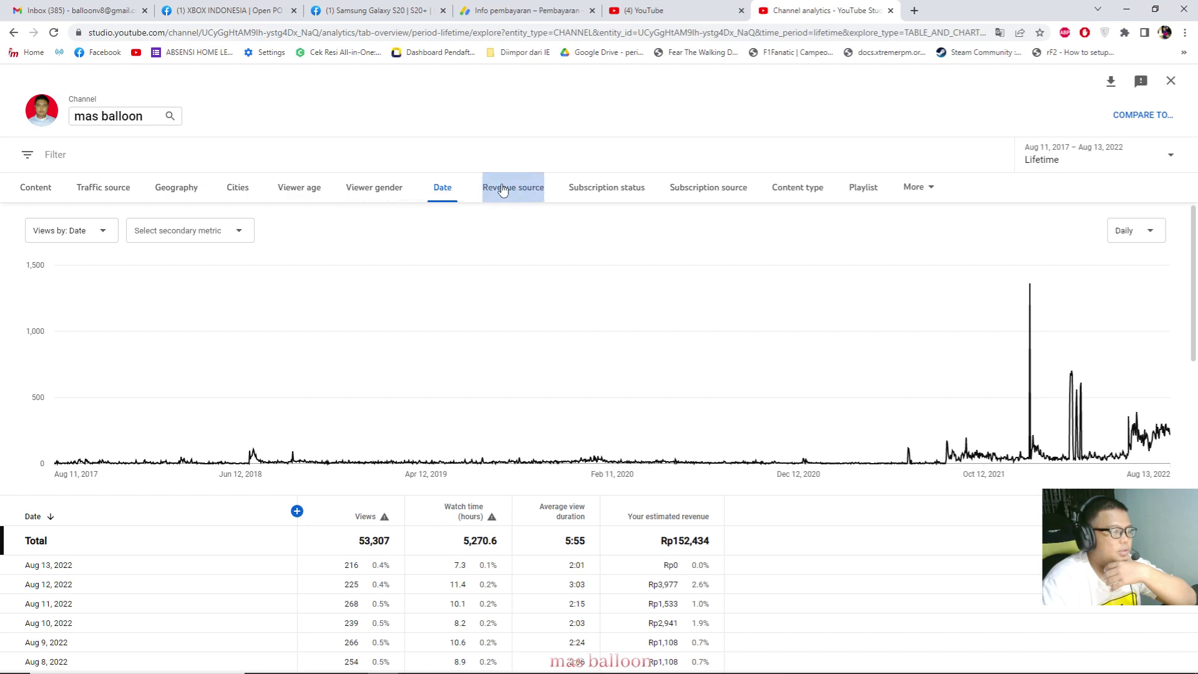
{"action": "left_click", "coordinate": [442, 188]}
{"action": "scroll", "coordinate": [387, 417], "scroll_direction": "down", "scroll_amount": 3}
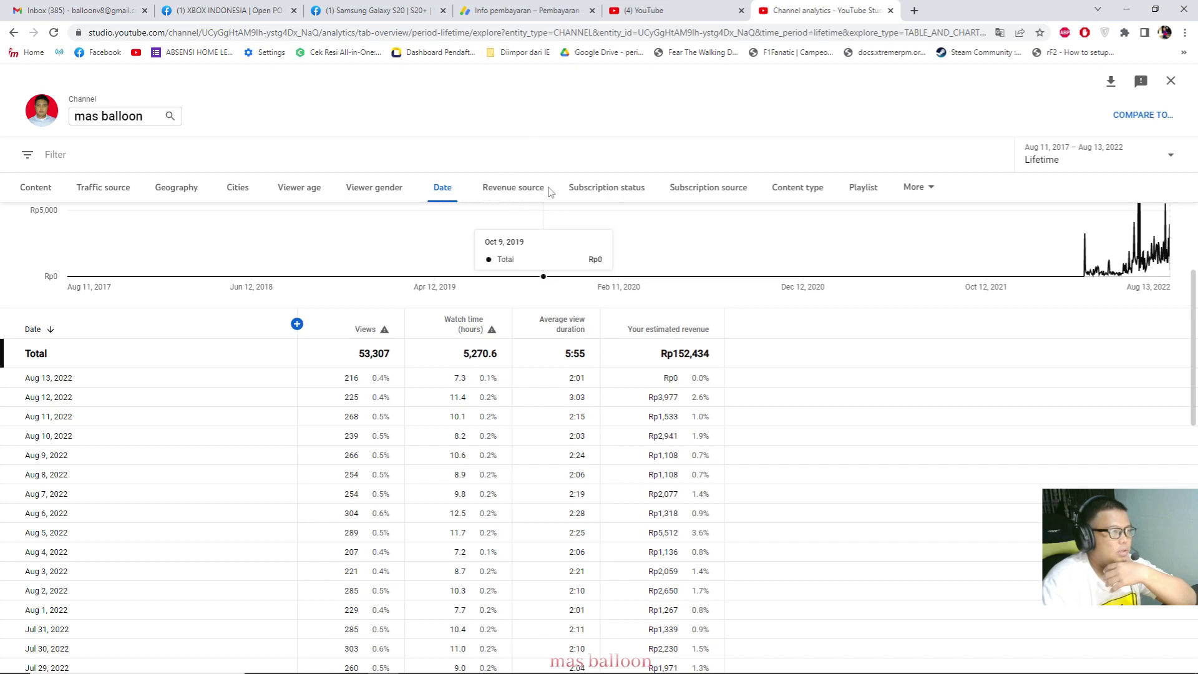
Step: Check the subscription status breakdown of the channel's views, then switch the report to the playlist breakdown
{"action": "left_click", "coordinate": [530, 188]}
{"action": "left_click", "coordinate": [614, 187]}
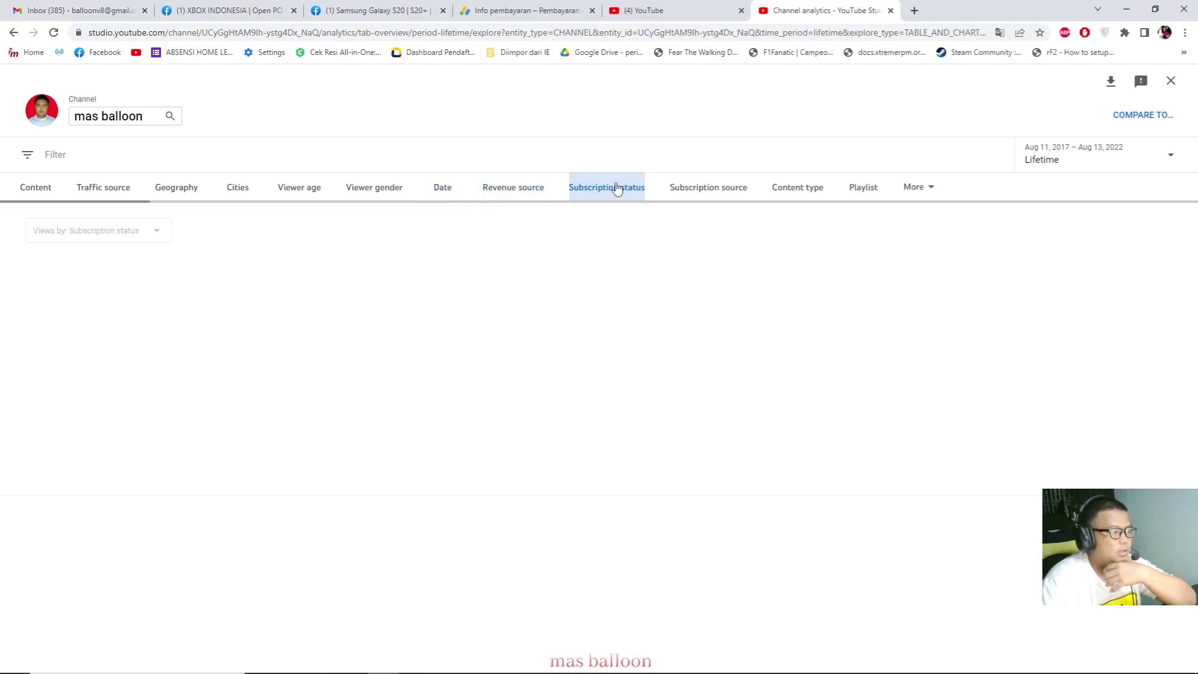
{"action": "left_click", "coordinate": [697, 194]}
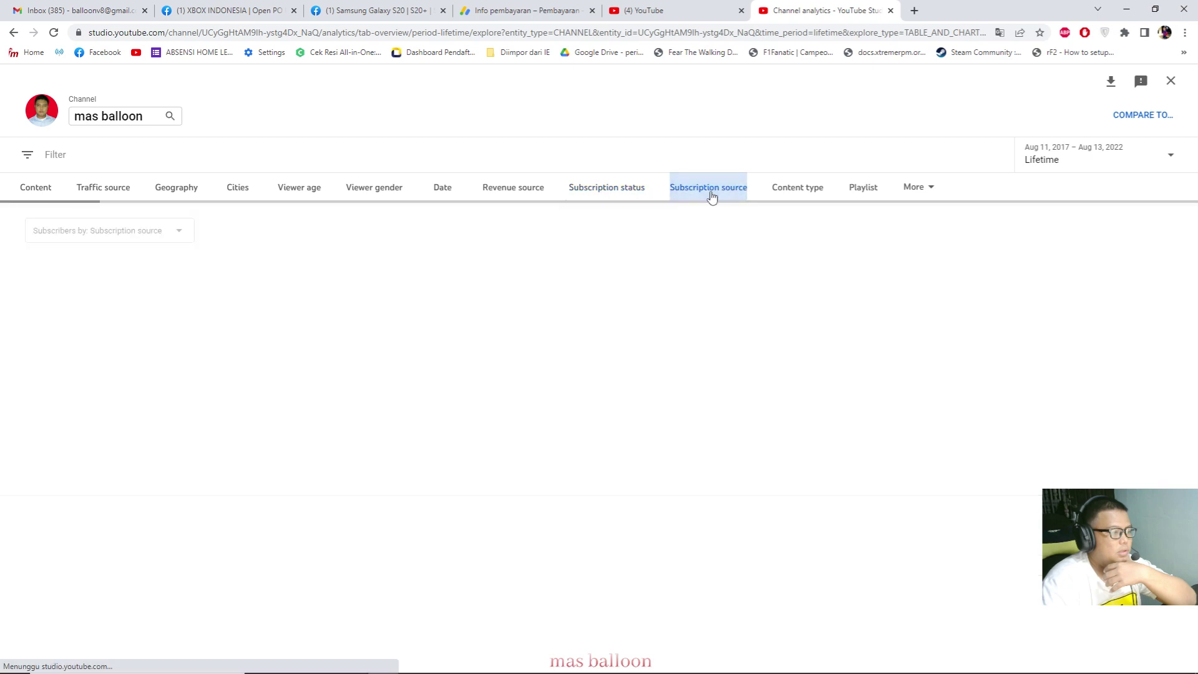
{"action": "left_click", "coordinate": [631, 195]}
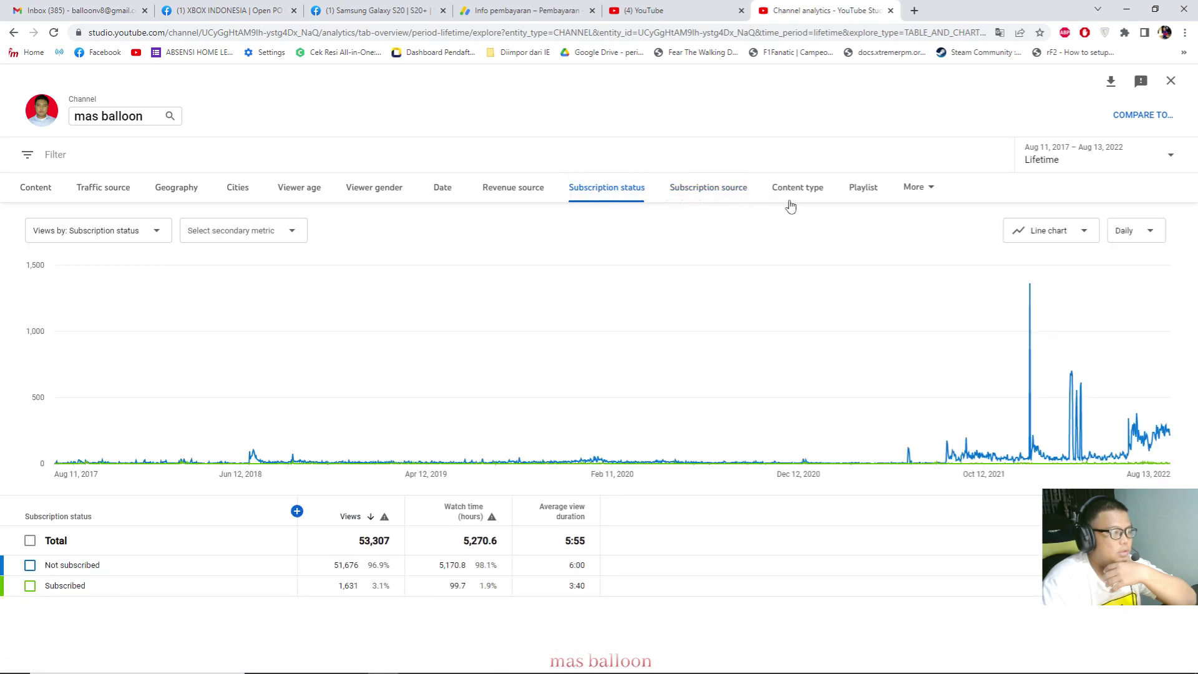
{"action": "left_click", "coordinate": [854, 185]}
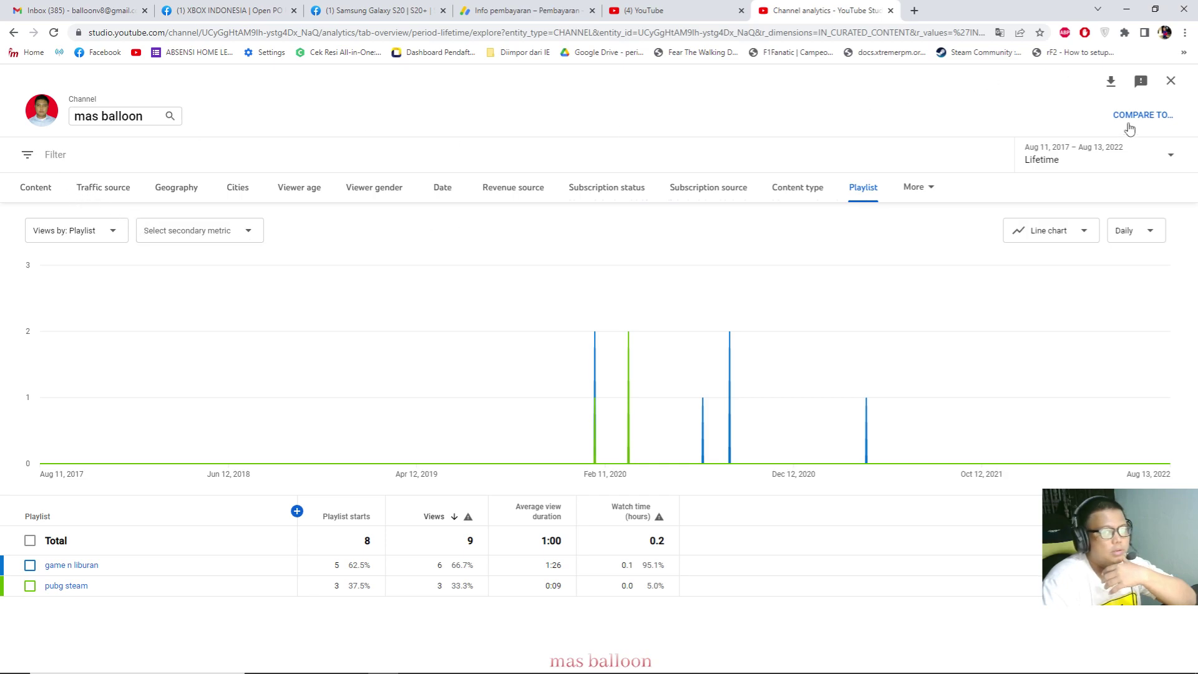
Step: Close the playlist report, look through the channel's Content and Audience analytics, and bring up its Revenue analytics
{"action": "left_click", "coordinate": [1171, 83]}
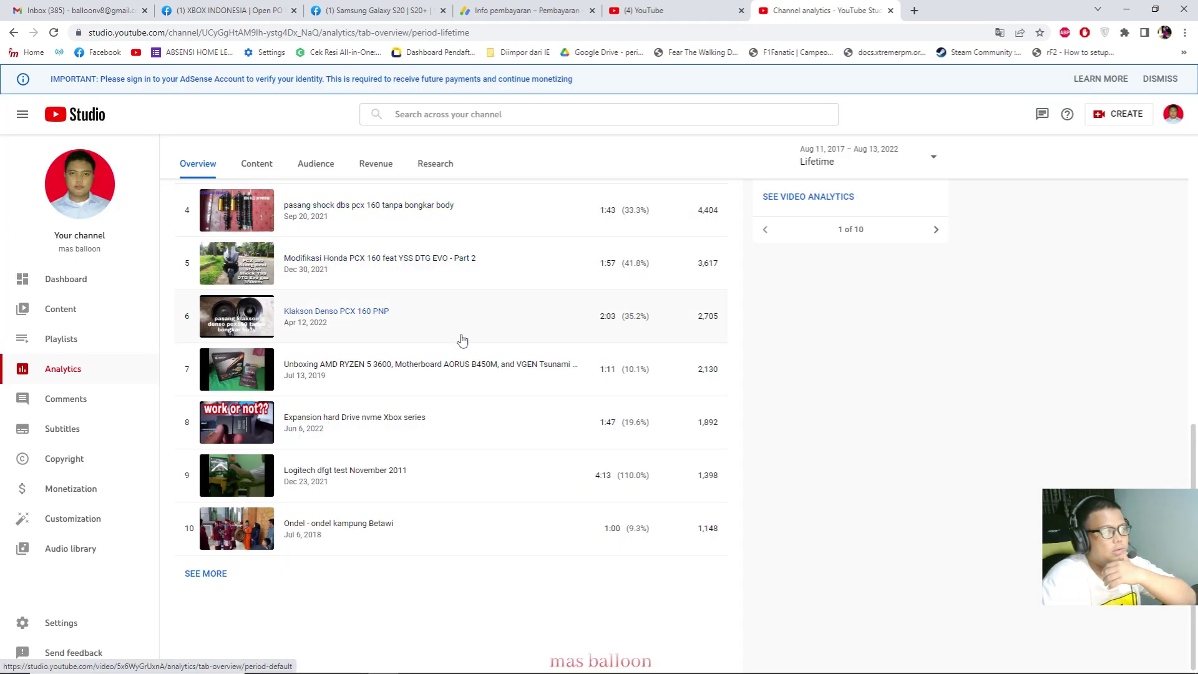
{"action": "scroll", "coordinate": [460, 343], "scroll_direction": "up", "scroll_amount": 10}
{"action": "scroll", "coordinate": [486, 461], "scroll_direction": "up", "scroll_amount": 2}
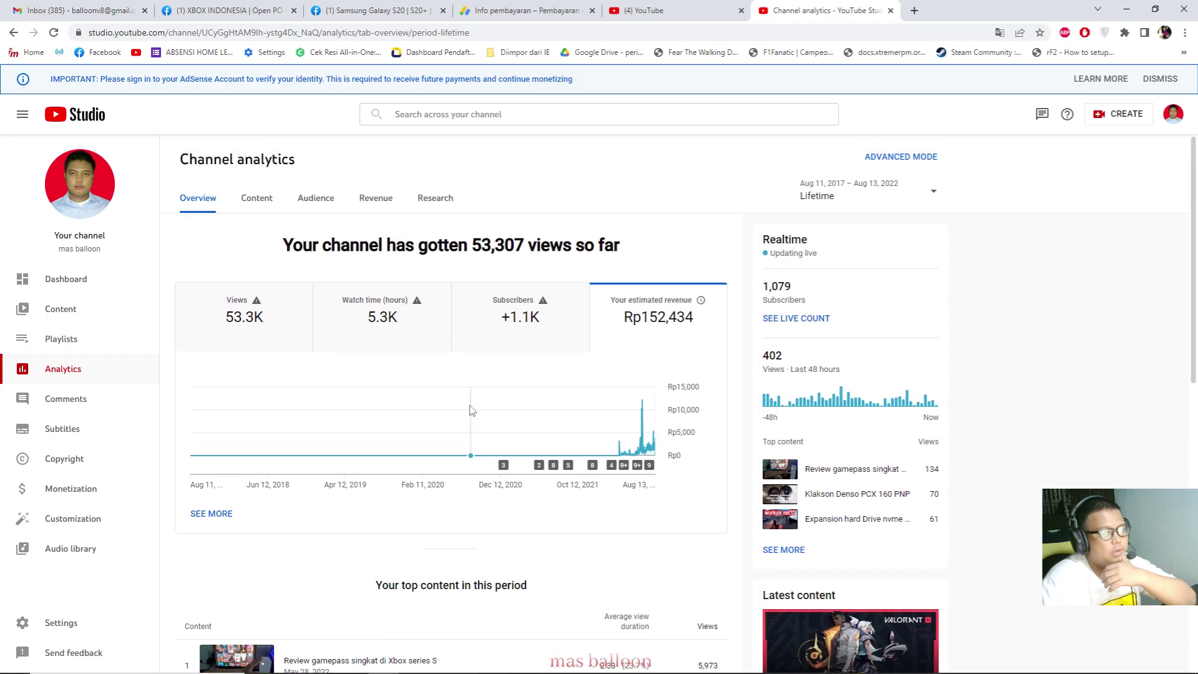
{"action": "left_click", "coordinate": [262, 203]}
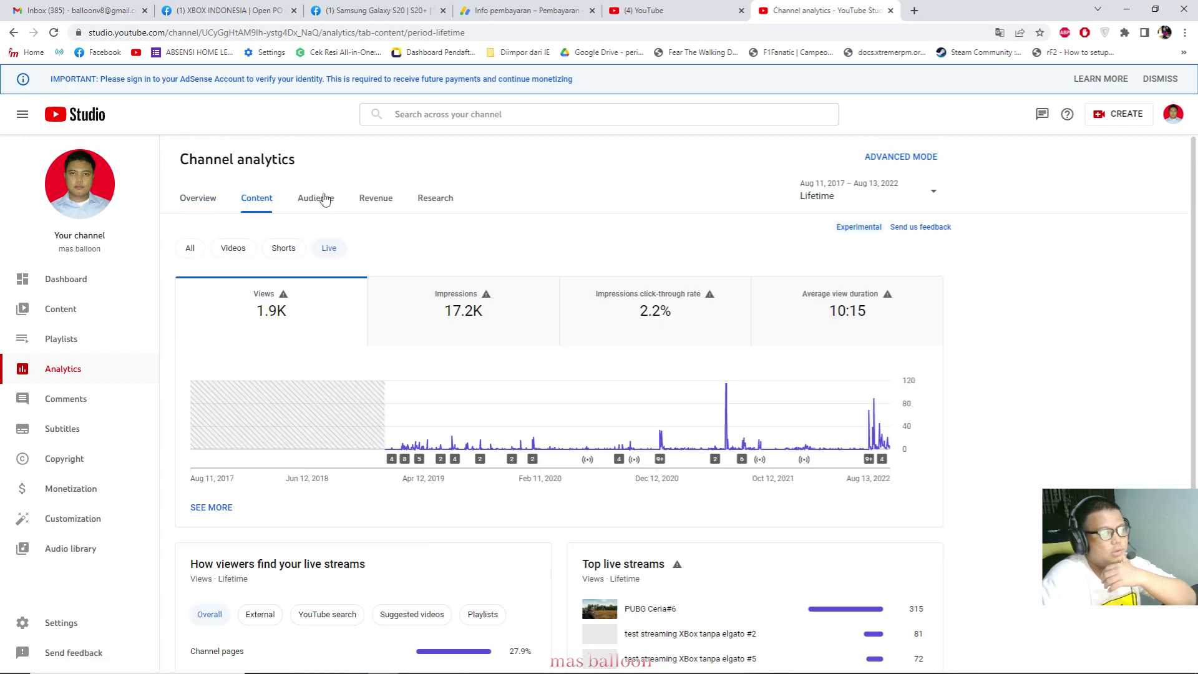
{"action": "left_click", "coordinate": [324, 199]}
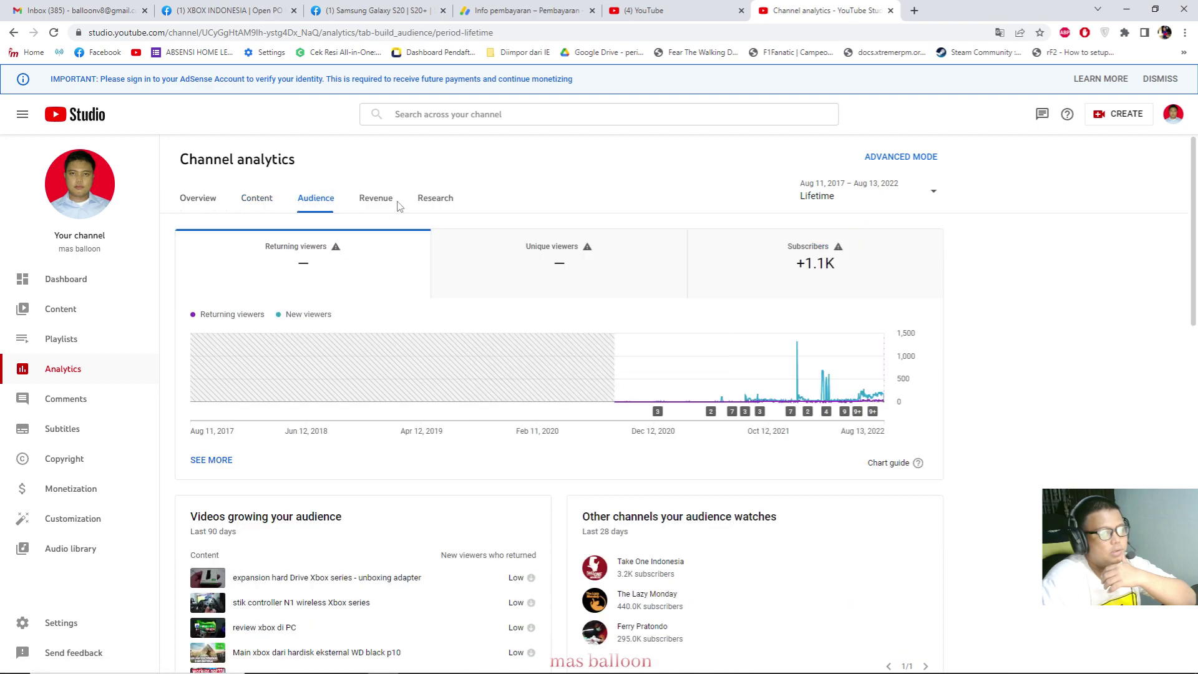
{"action": "left_click", "coordinate": [376, 200]}
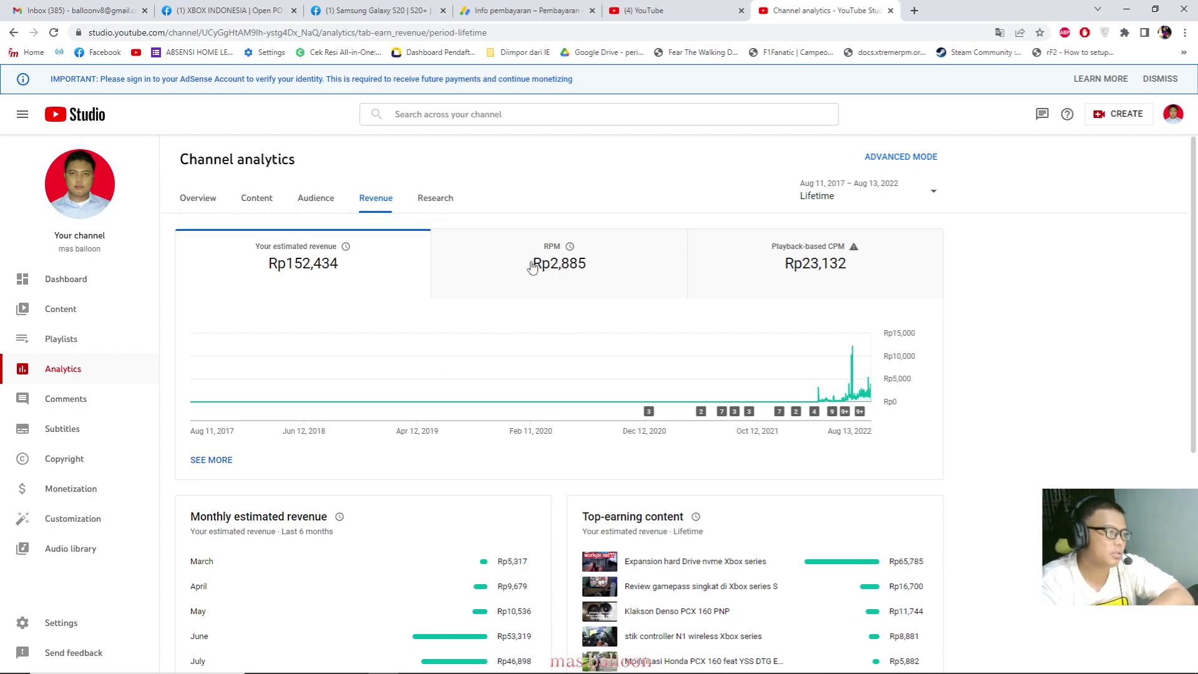
Step: Translate the revenue page into Indonesian and read the explanations of the RPM and playback-based CPM metrics
{"action": "left_click", "coordinate": [572, 249]}
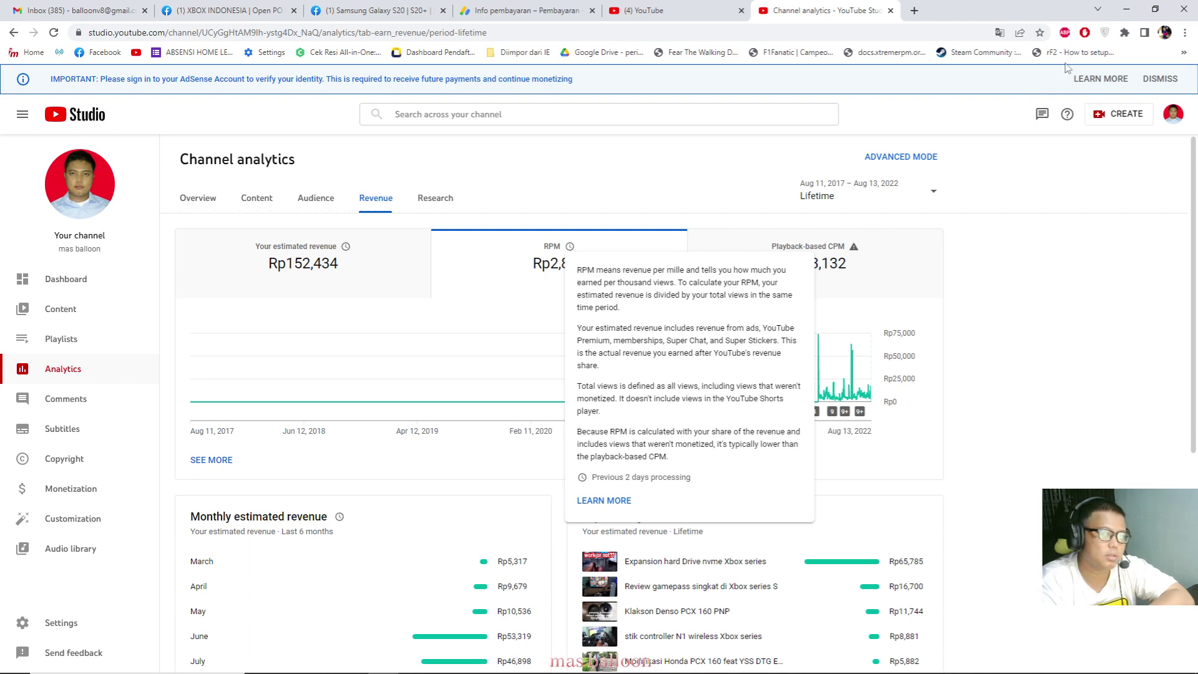
{"action": "left_click", "coordinate": [999, 32]}
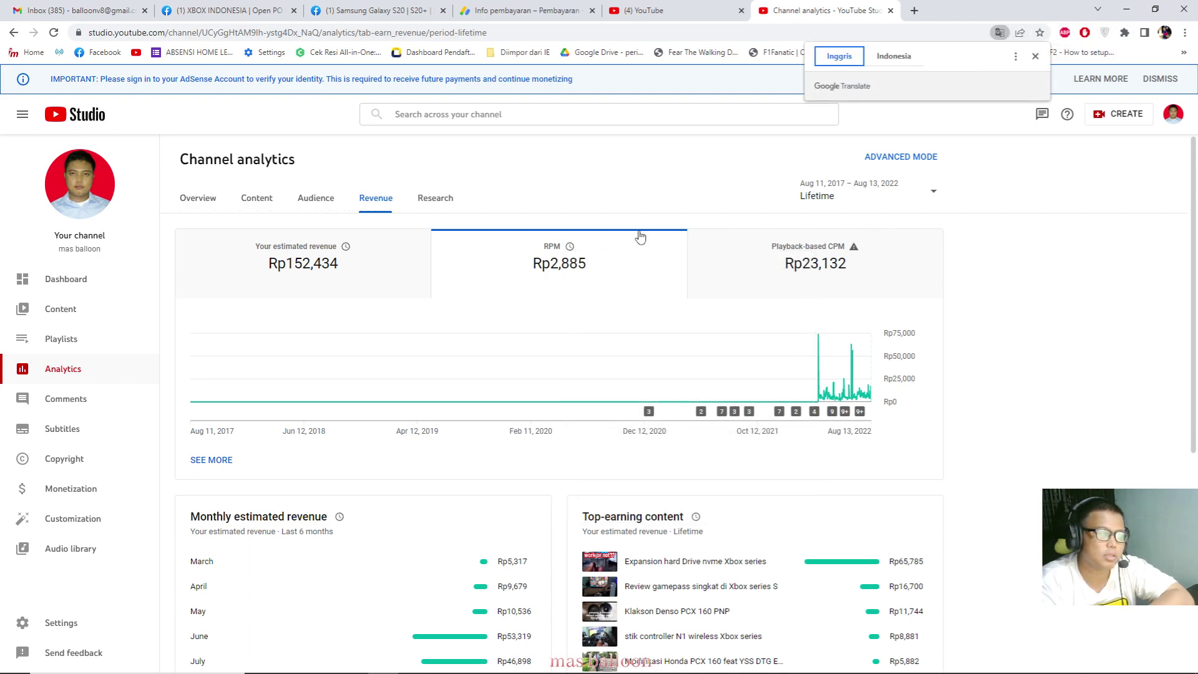
{"action": "left_click", "coordinate": [898, 58]}
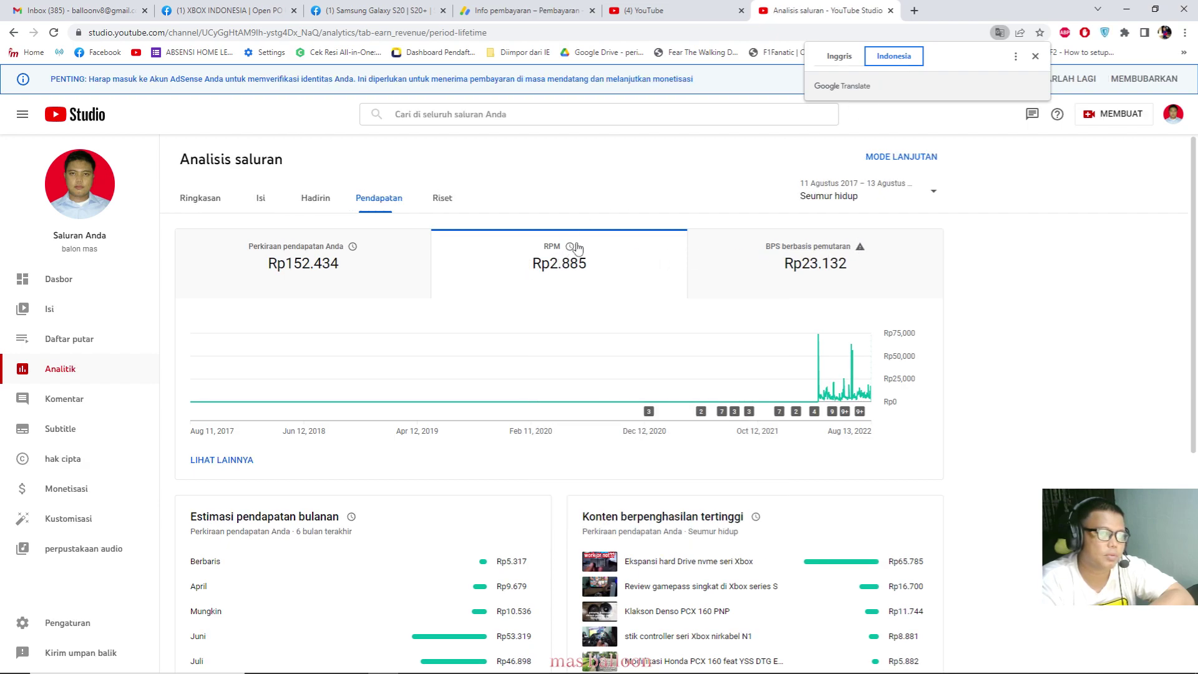
{"action": "mouse_move", "coordinate": [570, 255]}
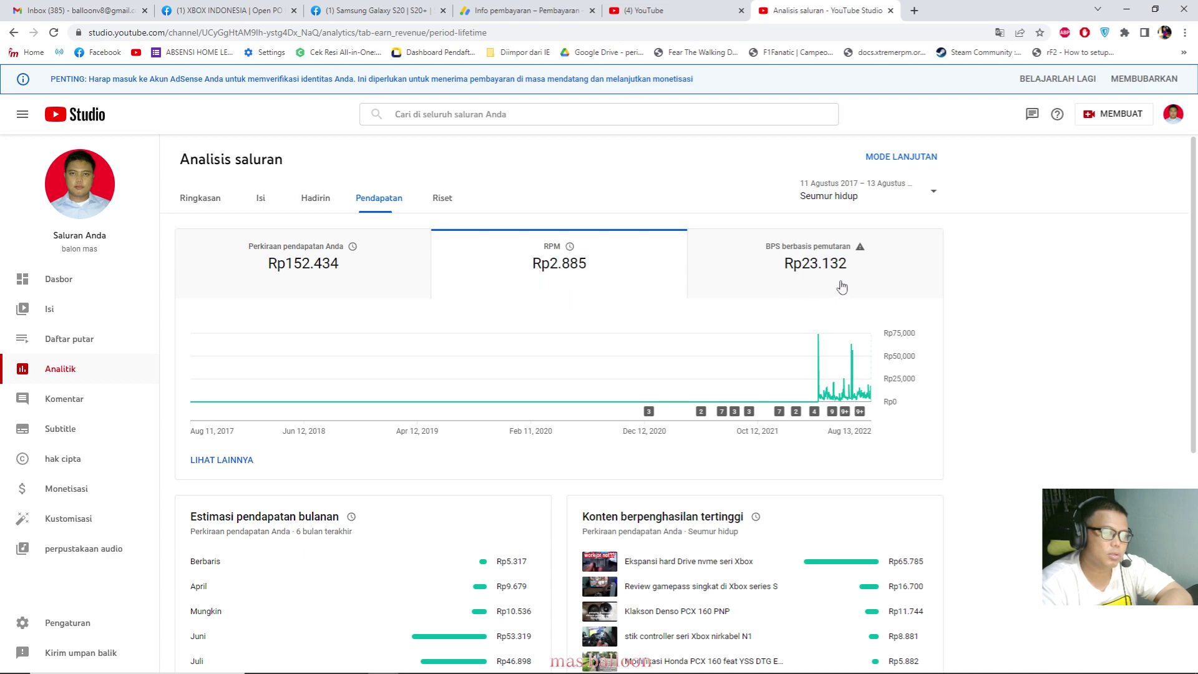
{"action": "mouse_move", "coordinate": [861, 249]}
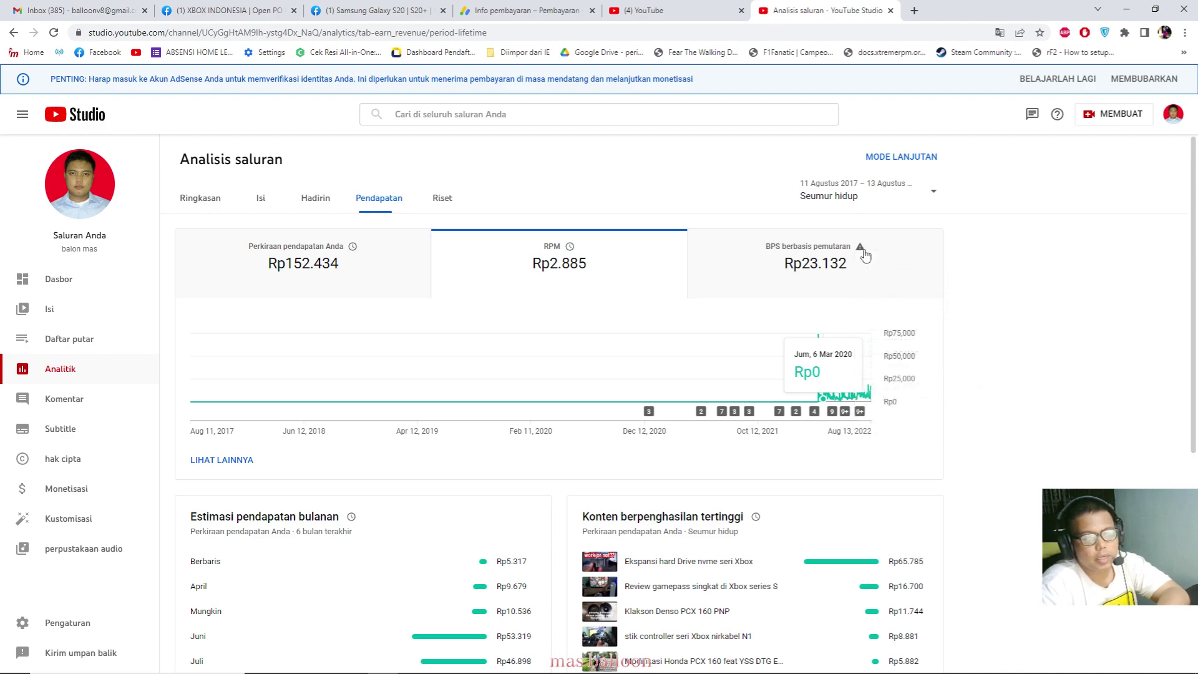
Step: Open the full report of top-earning content and highlight the monetized playbacks of the Expansion hard Drive nvme Xbox series video
{"action": "scroll", "coordinate": [368, 299], "scroll_direction": "down", "scroll_amount": 3}
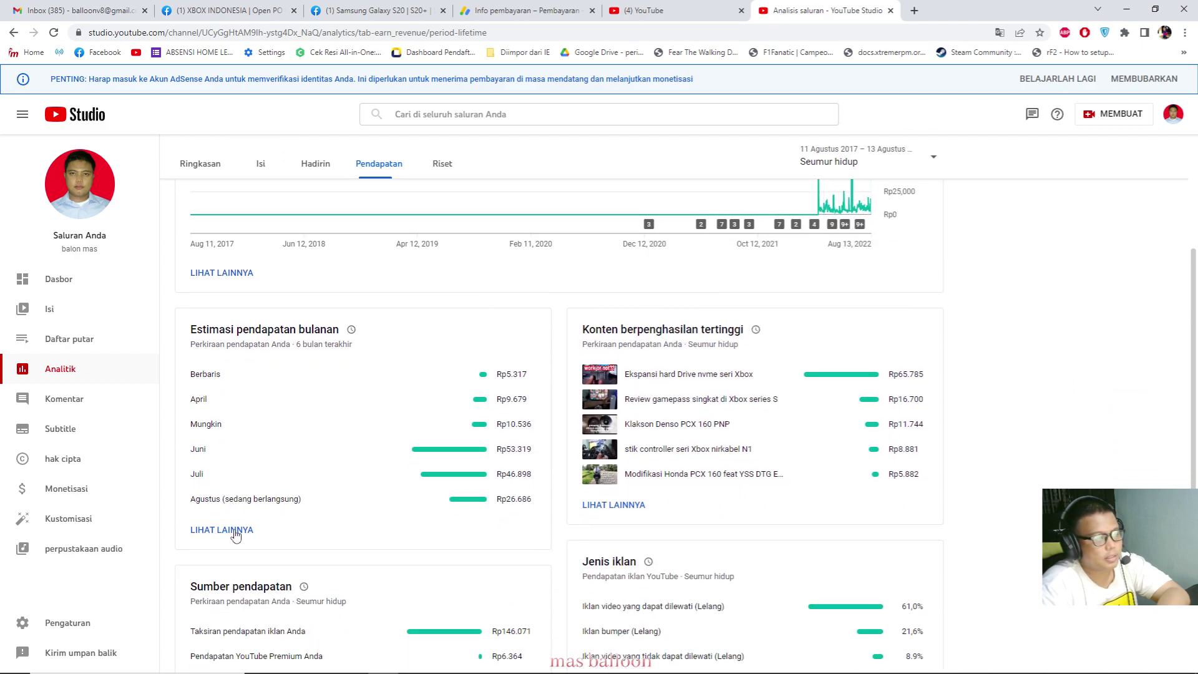
{"action": "scroll", "coordinate": [268, 521], "scroll_direction": "down", "scroll_amount": 2}
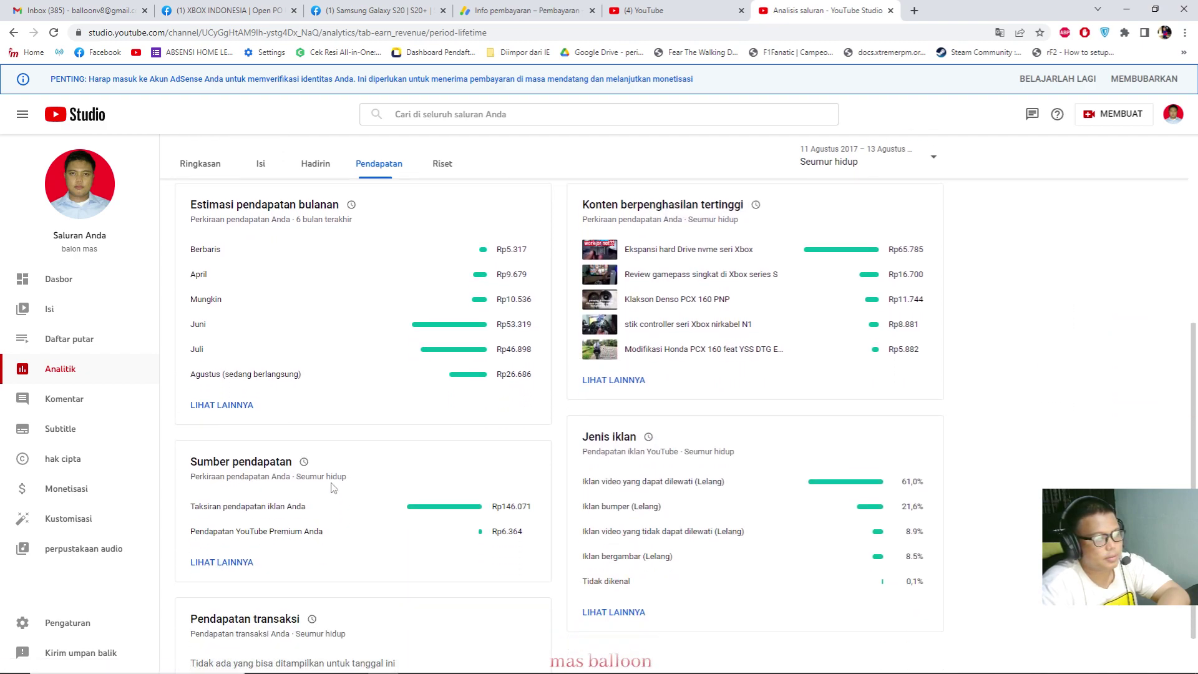
{"action": "left_click", "coordinate": [621, 387]}
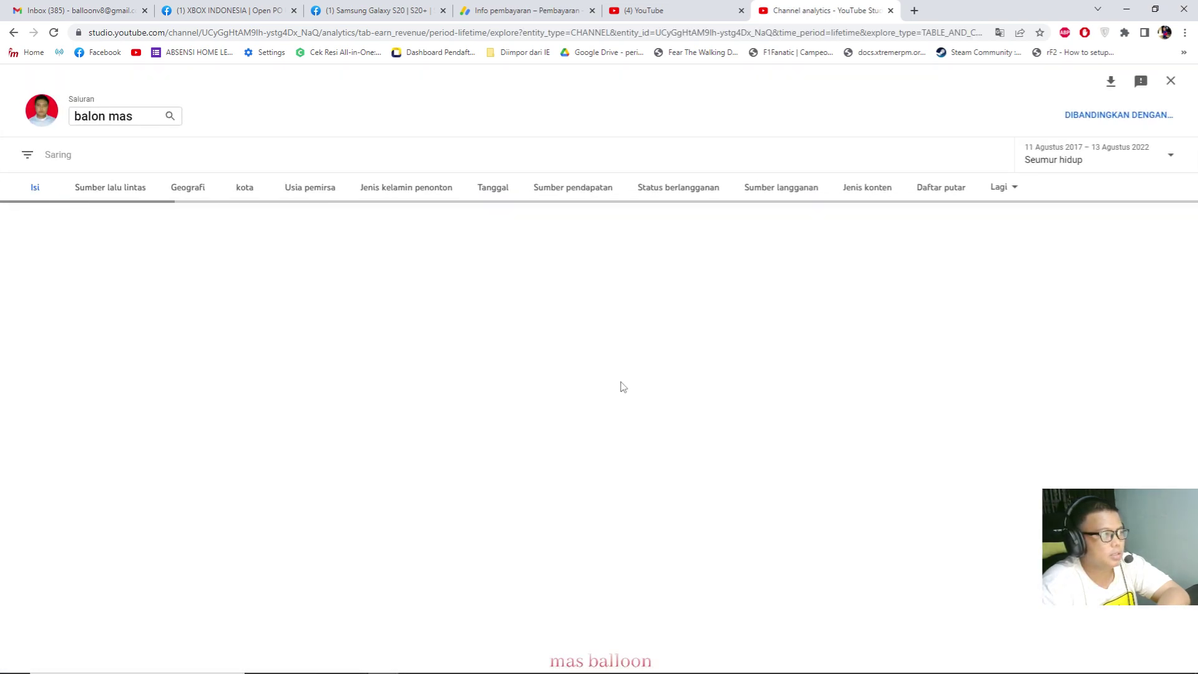
{"action": "scroll", "coordinate": [463, 374], "scroll_direction": "down", "scroll_amount": 2}
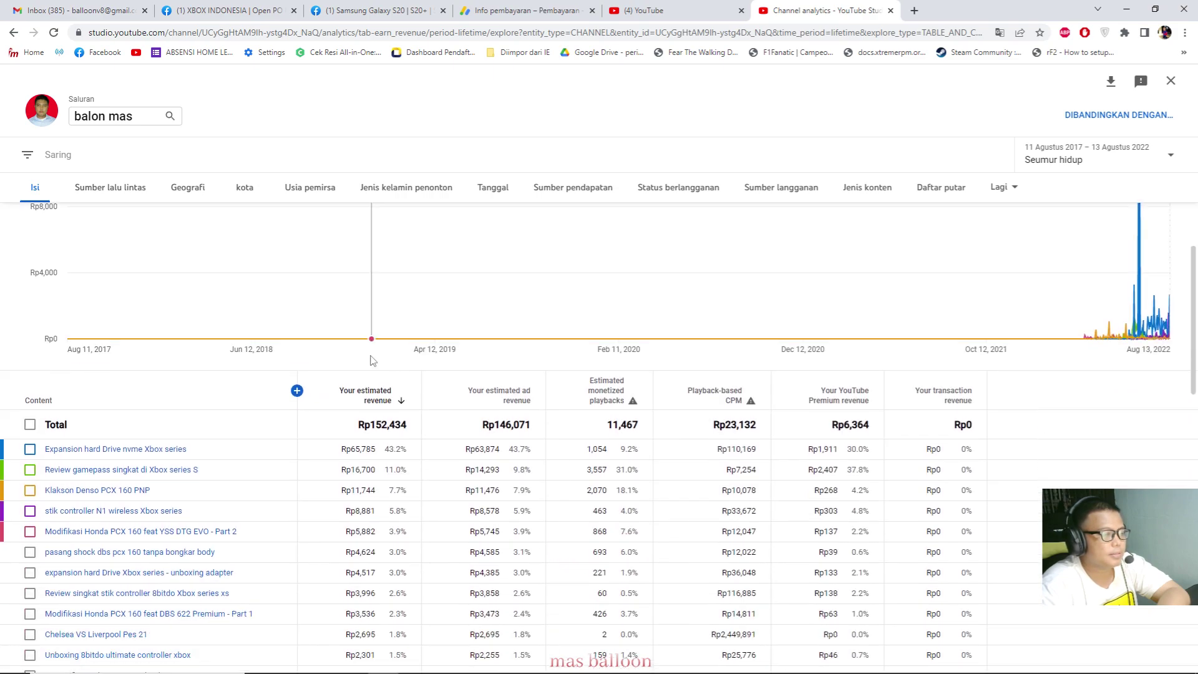
{"action": "scroll", "coordinate": [217, 376], "scroll_direction": "down", "scroll_amount": 1}
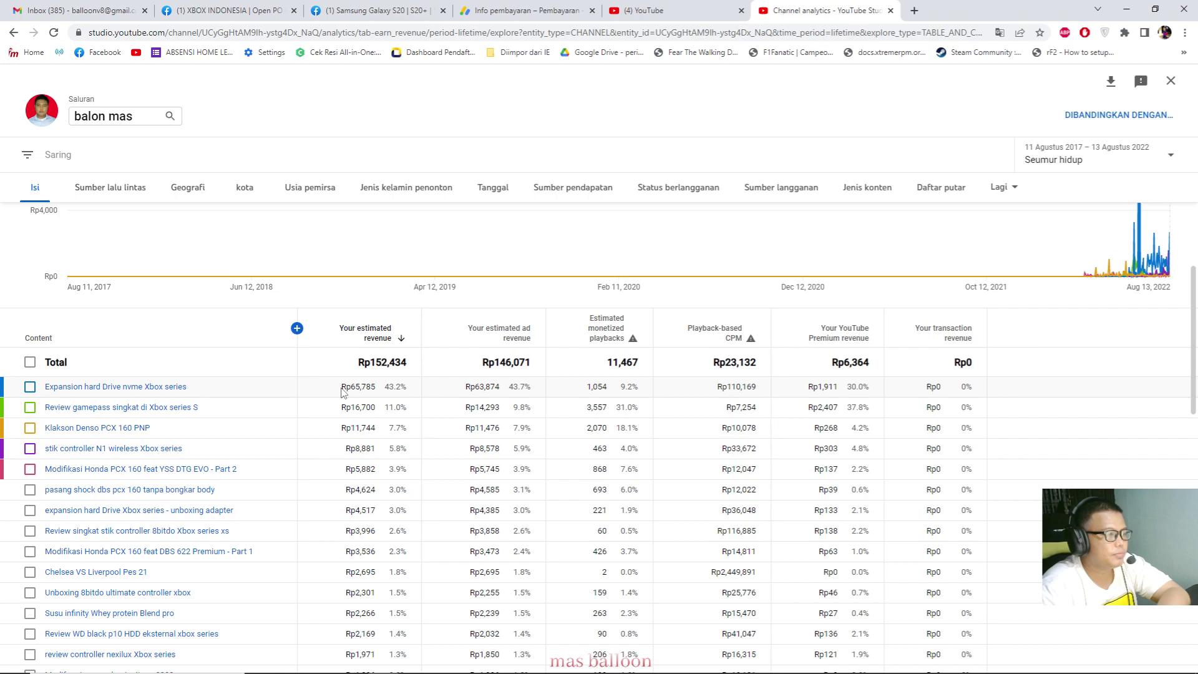
{"action": "mouse_move", "coordinate": [101, 392]}
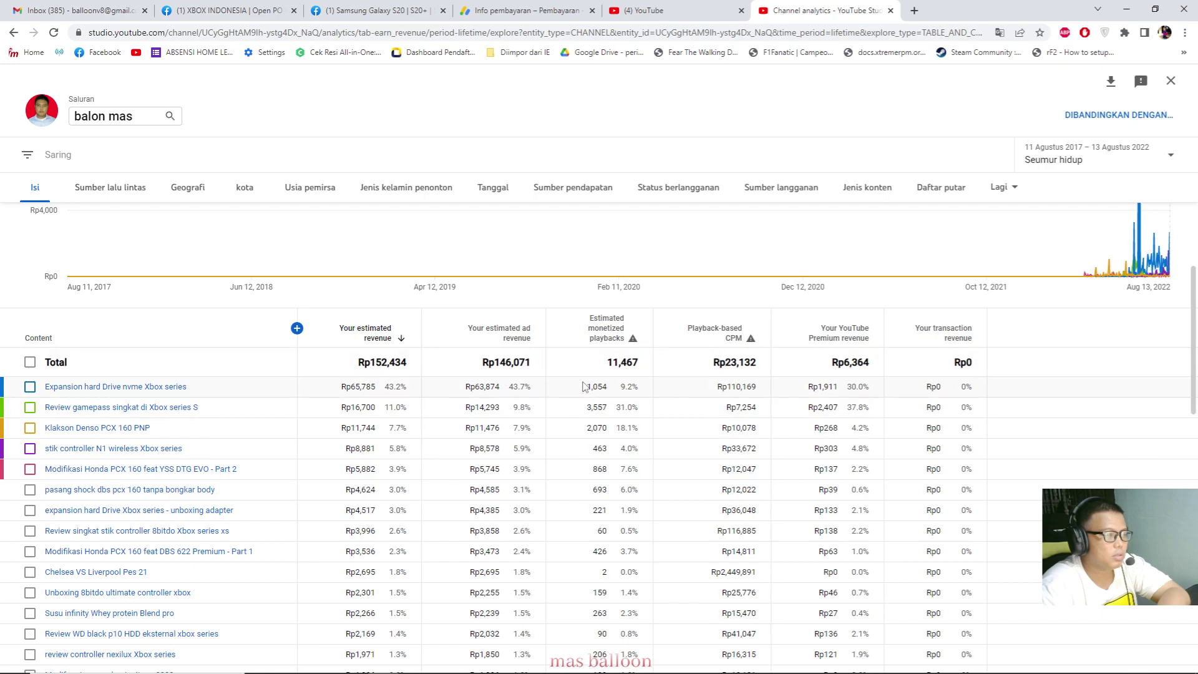
{"action": "left_click_drag", "start_coordinate": [584, 389], "coordinate": [603, 390]}
Step: Look through the estimated revenue and monetized playbacks of the lower-earning videos, then return to the top earners
{"action": "scroll", "coordinate": [611, 397], "scroll_direction": "down", "scroll_amount": 12}
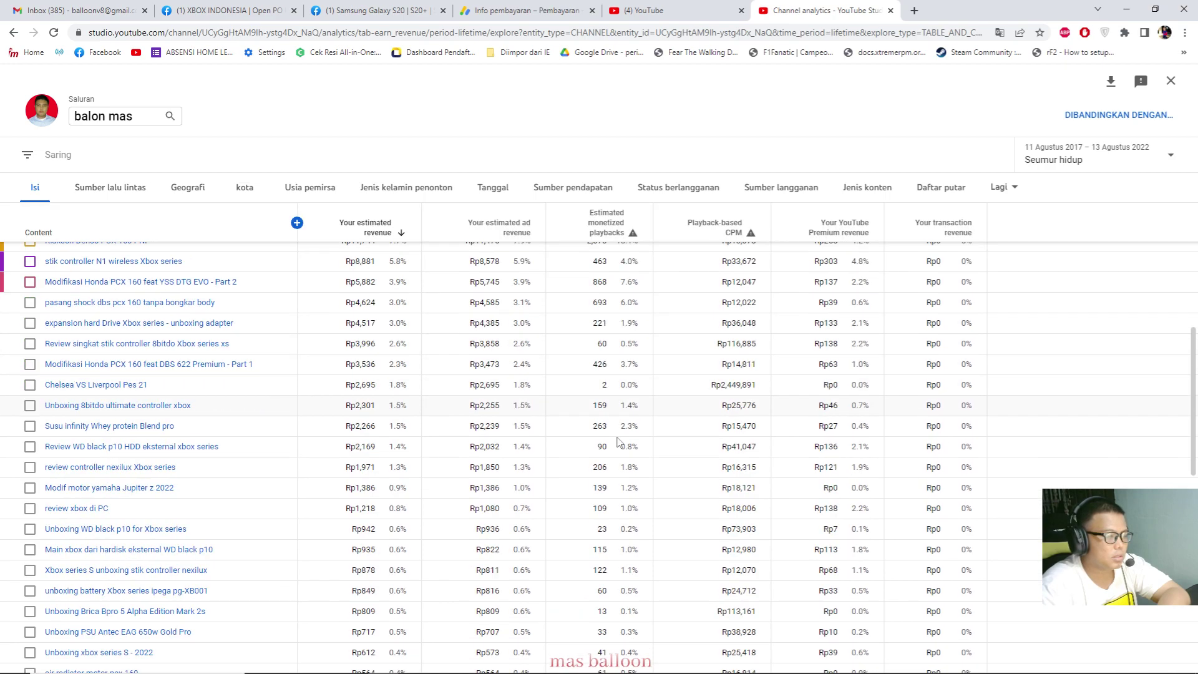
{"action": "scroll", "coordinate": [617, 441], "scroll_direction": "up", "scroll_amount": 10}
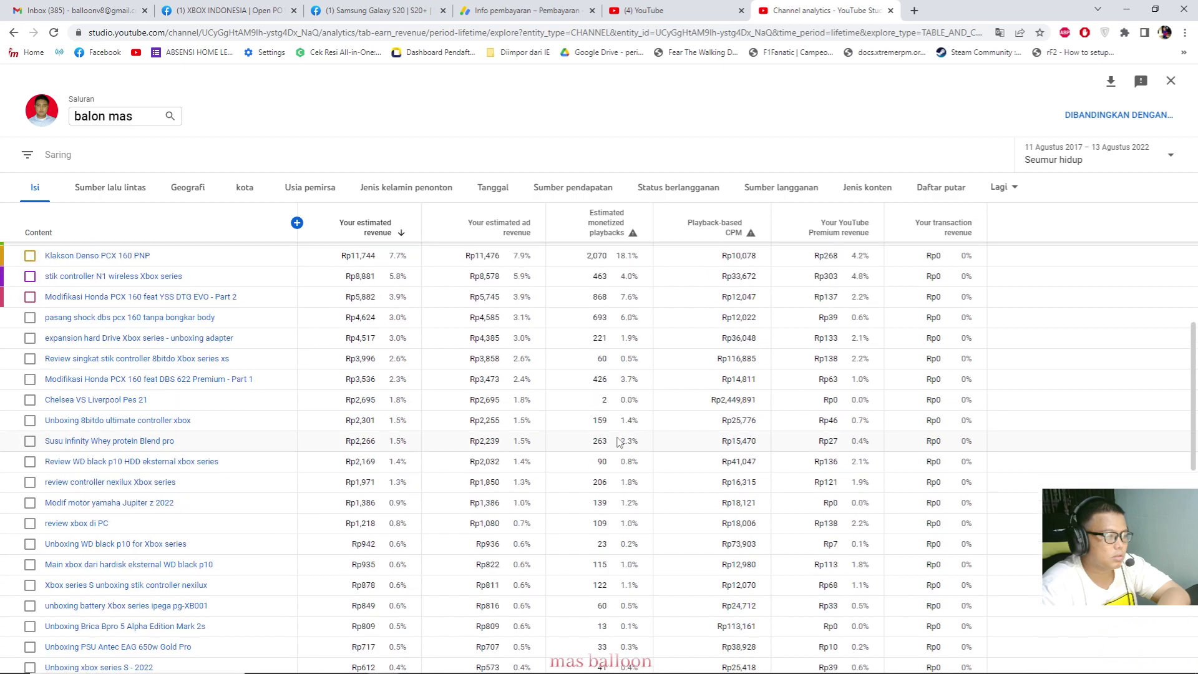
{"action": "scroll", "coordinate": [617, 441], "scroll_direction": "down", "scroll_amount": 2}
{"action": "scroll", "coordinate": [616, 441], "scroll_direction": "up", "scroll_amount": 8}
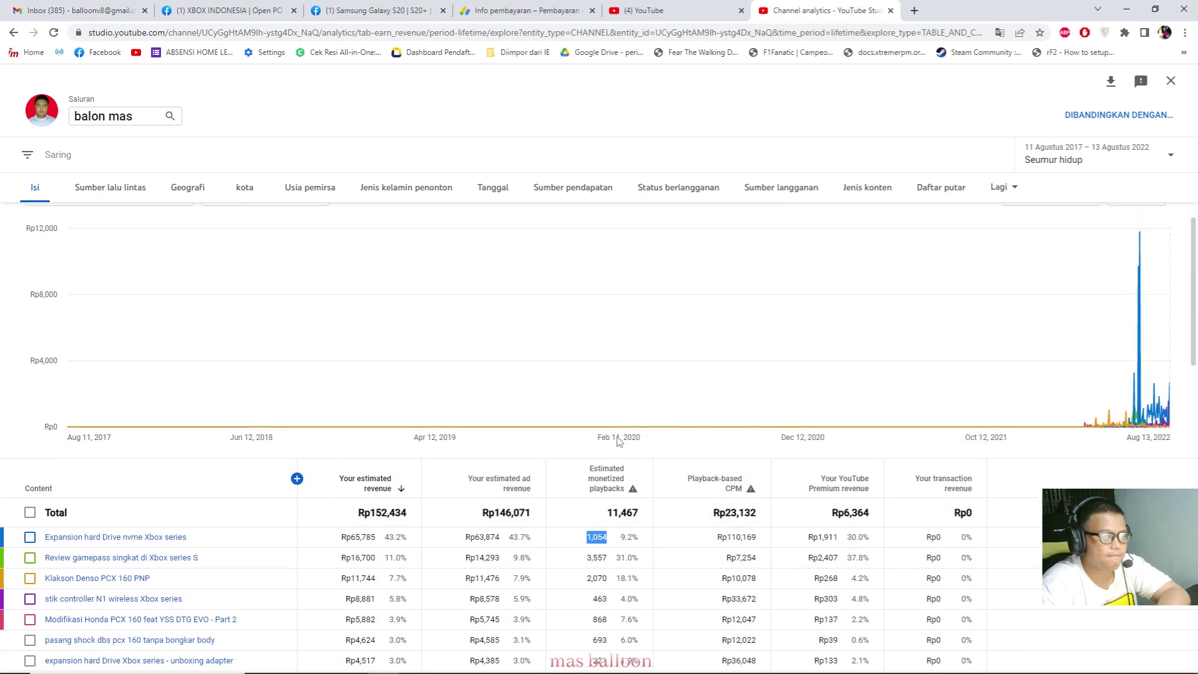
{"action": "scroll", "coordinate": [279, 277], "scroll_direction": "down", "scroll_amount": 3}
{"action": "scroll", "coordinate": [279, 276], "scroll_direction": "down", "scroll_amount": 3}
{"action": "scroll", "coordinate": [267, 269], "scroll_direction": "up", "scroll_amount": 2}
Step: Check the traffic source and geography breakdowns, then return to the content breakdown and examine views per video
{"action": "left_click", "coordinate": [128, 193]}
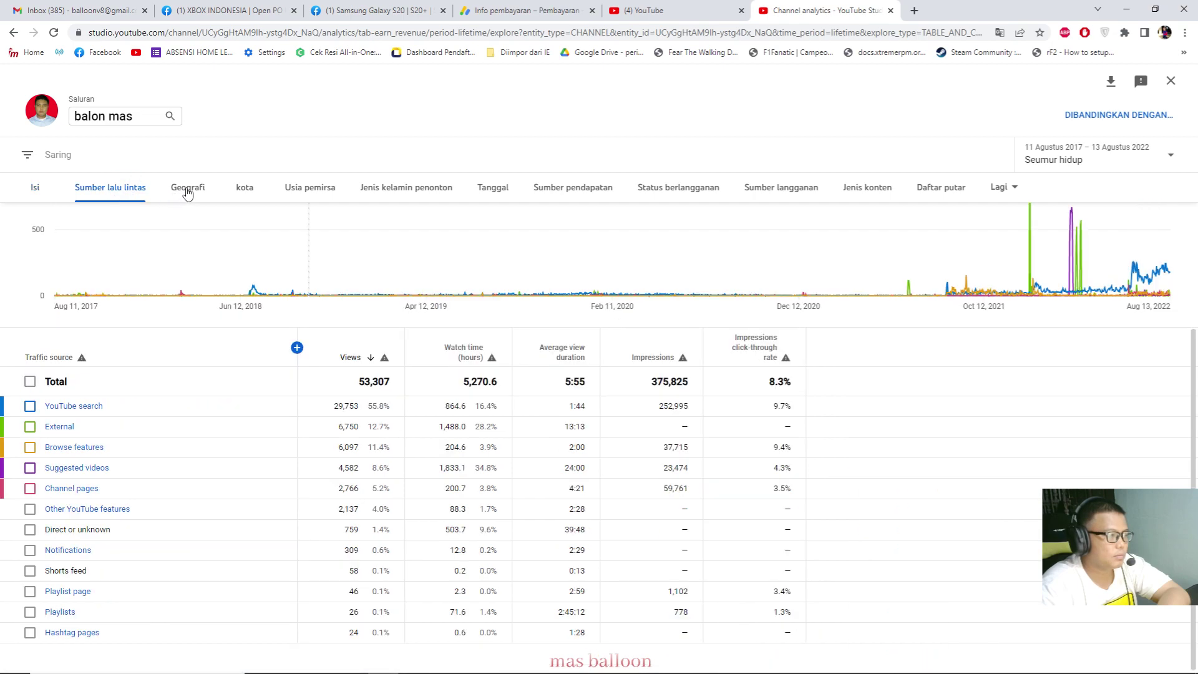
{"action": "left_click", "coordinate": [198, 190]}
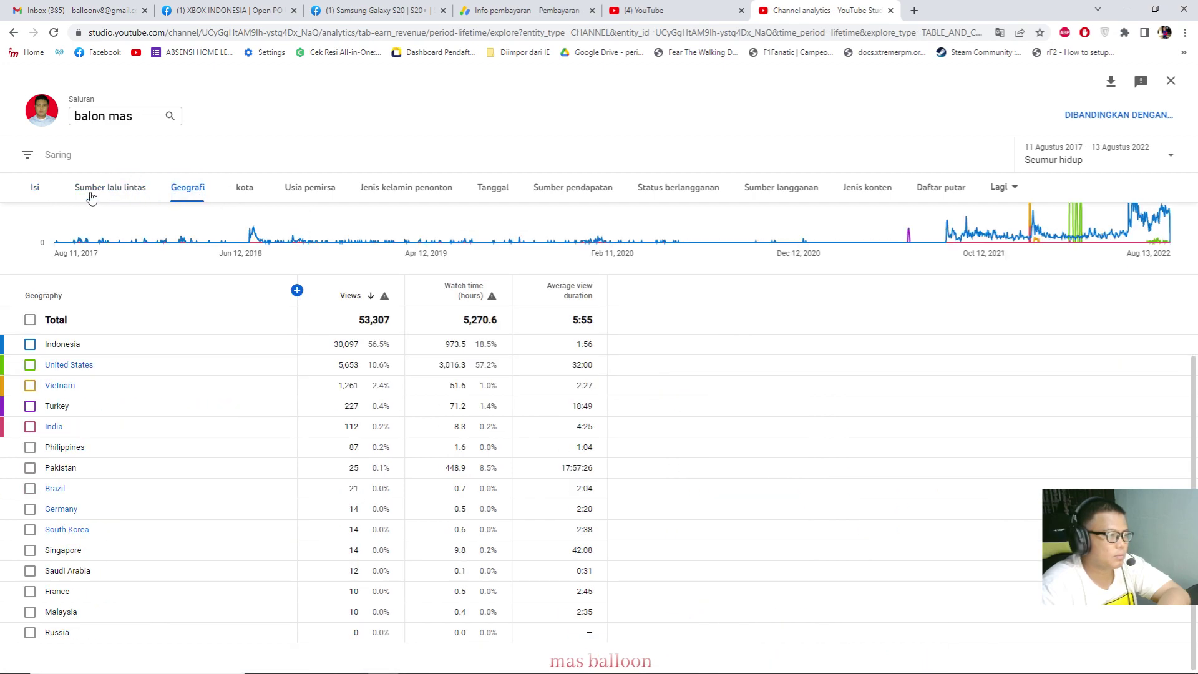
{"action": "left_click", "coordinate": [36, 190]}
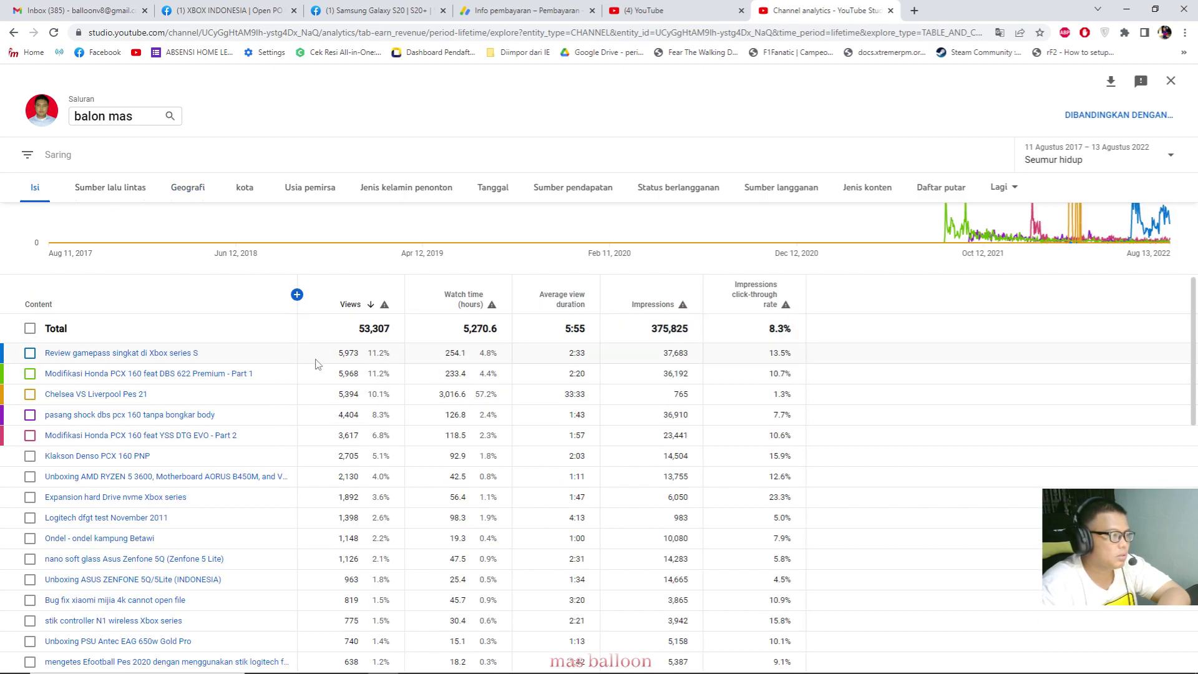
{"action": "scroll", "coordinate": [318, 365], "scroll_direction": "up", "scroll_amount": 2}
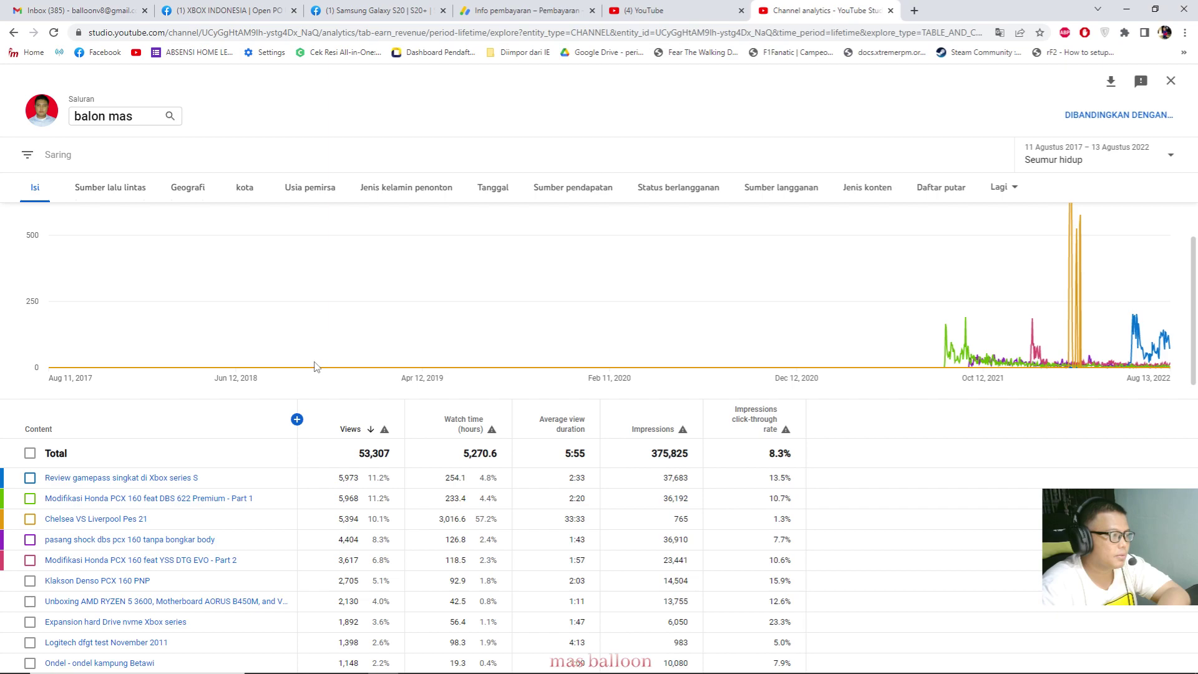
{"action": "scroll", "coordinate": [314, 366], "scroll_direction": "down", "scroll_amount": 2}
{"action": "mouse_move", "coordinate": [225, 363]}
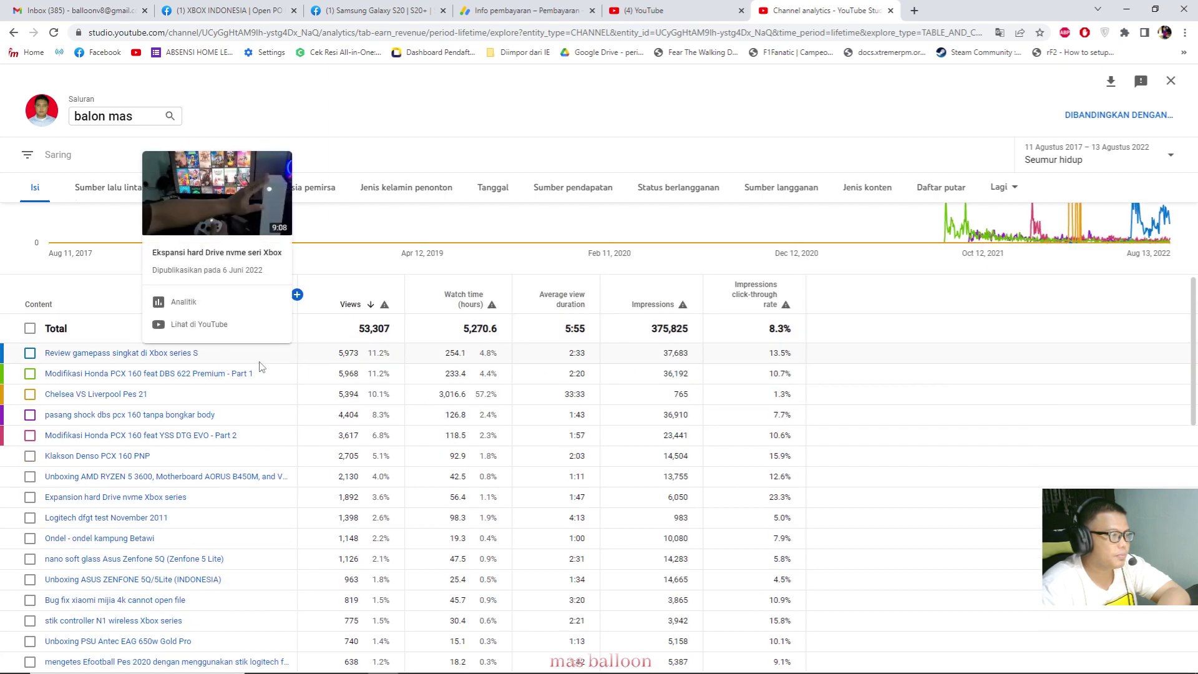
Step: Check the traffic source and viewer gender breakdowns, then close the report to return to the revenue analytics
{"action": "left_click", "coordinate": [113, 187]}
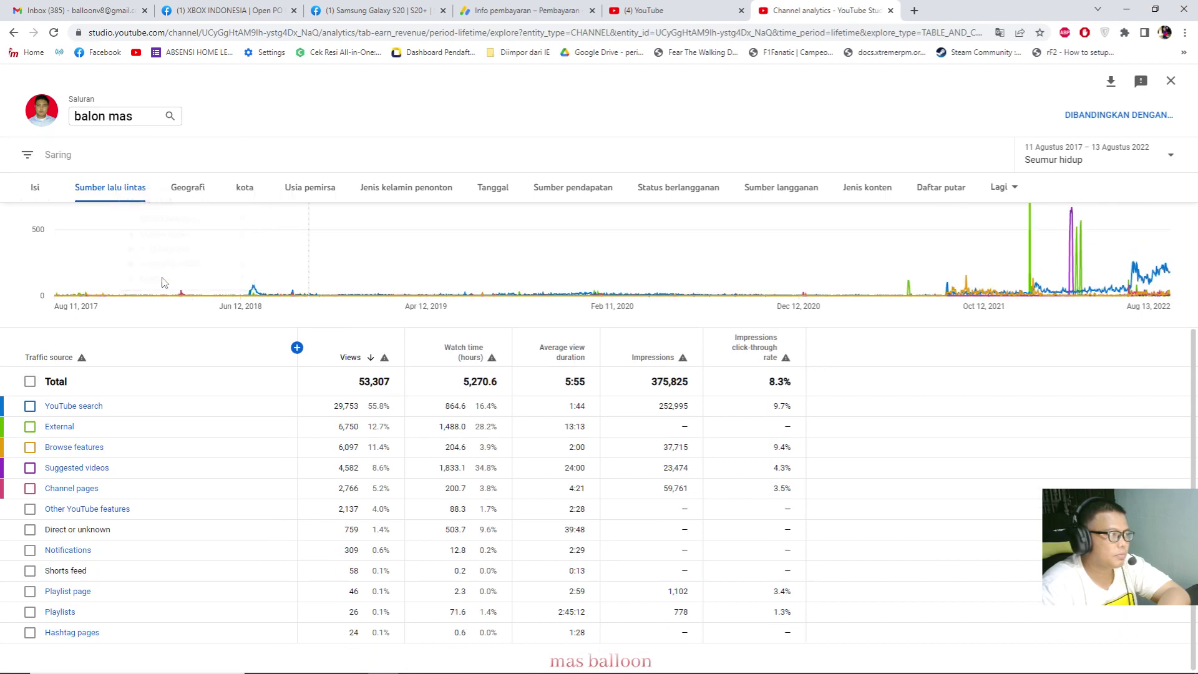
{"action": "left_click", "coordinate": [28, 161]}
{"action": "left_click", "coordinate": [387, 187]}
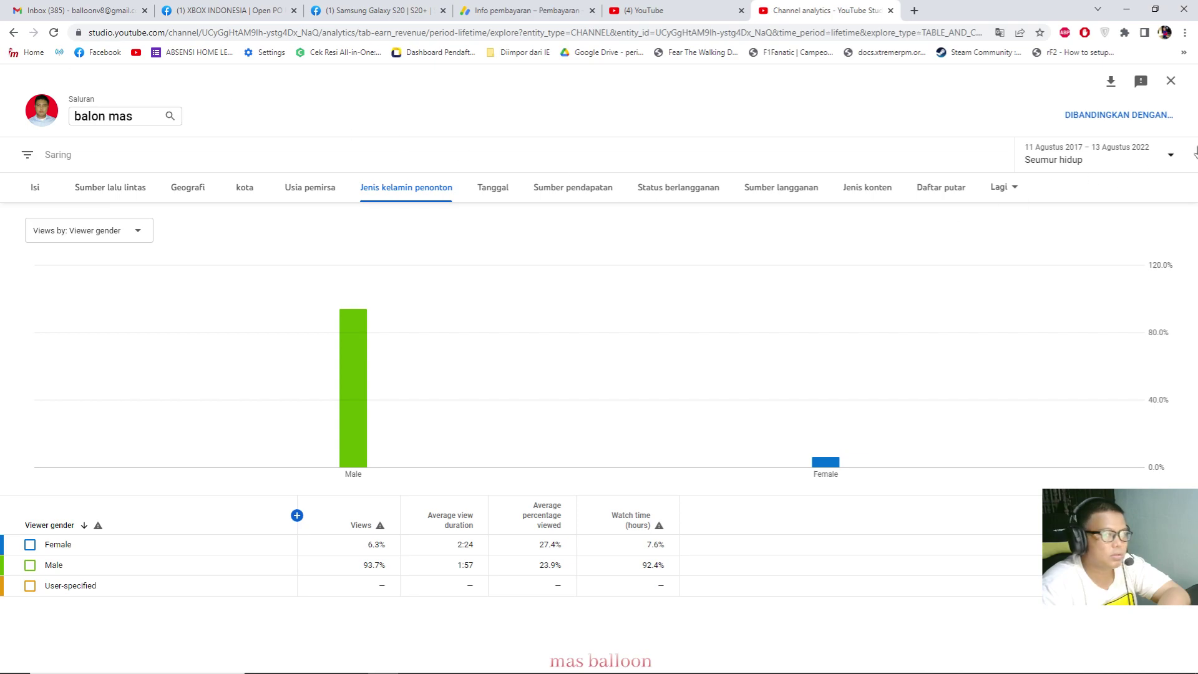
{"action": "left_click", "coordinate": [1170, 81]}
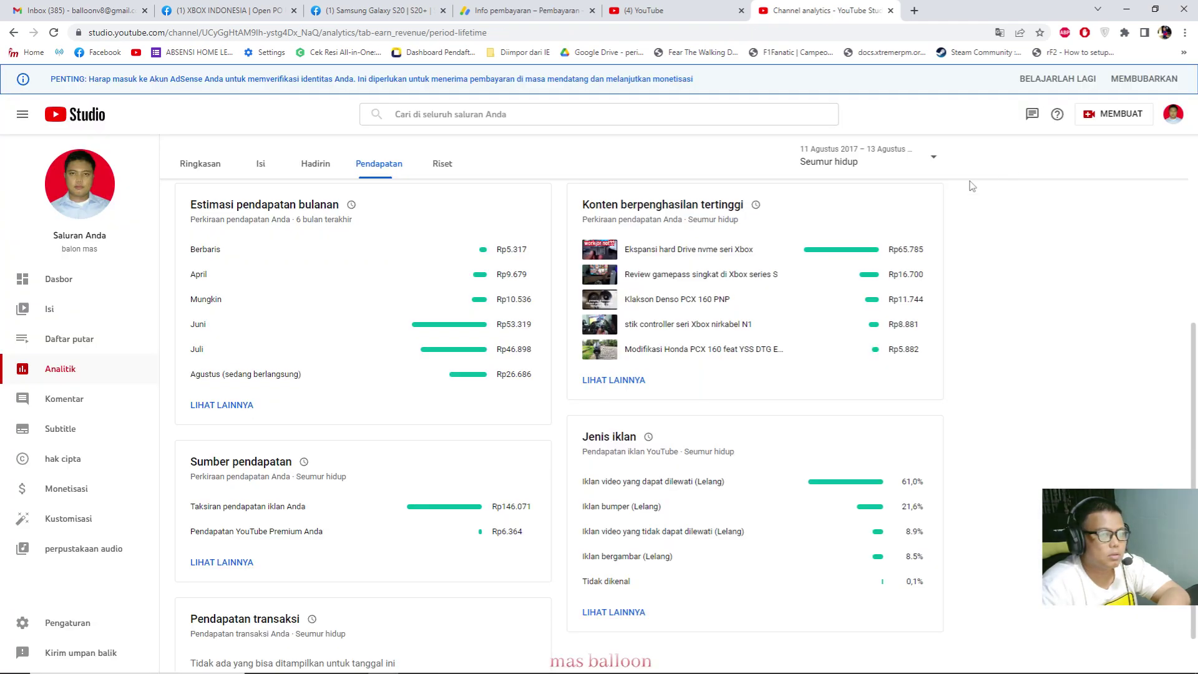
Step: Reopen the full top-earning content report and highlight the estimated revenue of the Expansion hard Drive nvme Xbox series video
{"action": "left_click", "coordinate": [592, 381]}
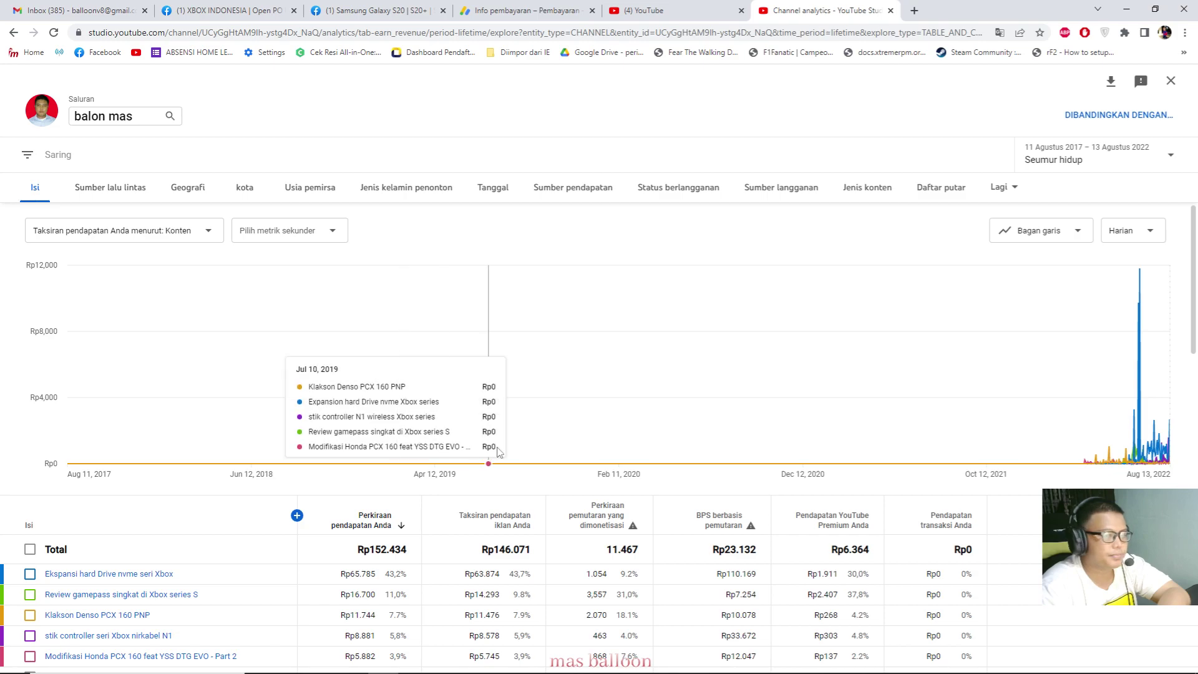
{"action": "scroll", "coordinate": [418, 423], "scroll_direction": "down", "scroll_amount": 4}
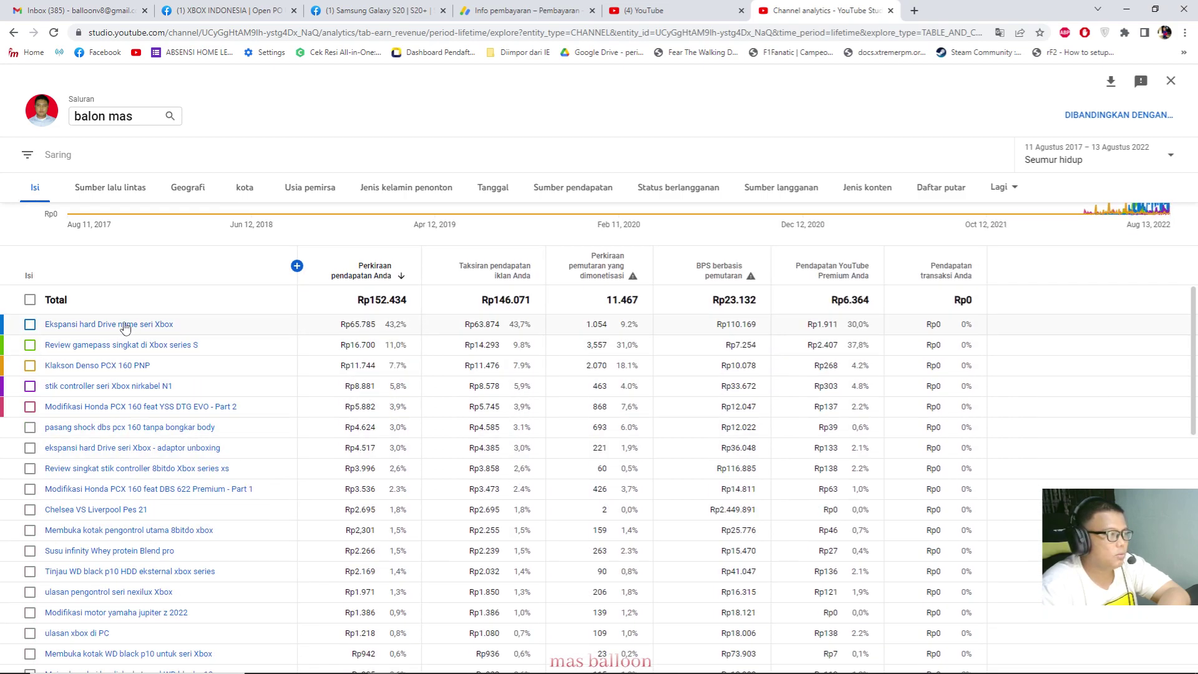
{"action": "mouse_move", "coordinate": [101, 329]}
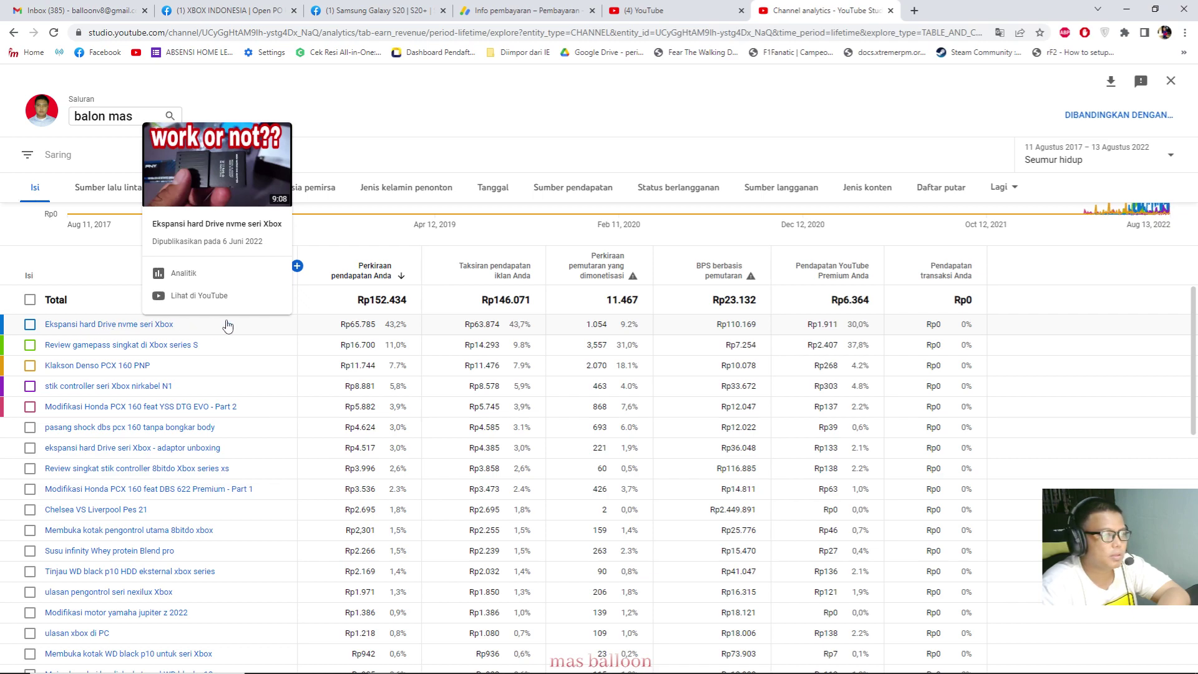
{"action": "left_click_drag", "start_coordinate": [338, 325], "coordinate": [377, 336]}
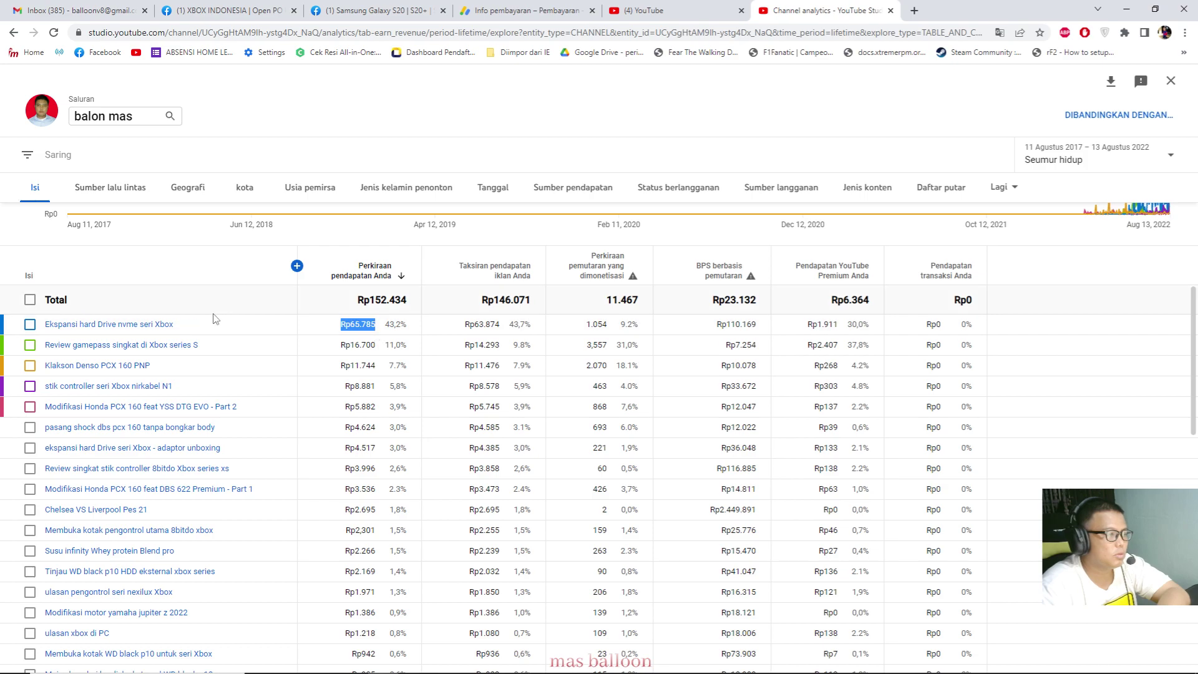
Step: Open the Expansion hard Drive nvme Xbox series video's own report, check its traffic sources, and return to its content breakdown
{"action": "right_click", "coordinate": [146, 329]}
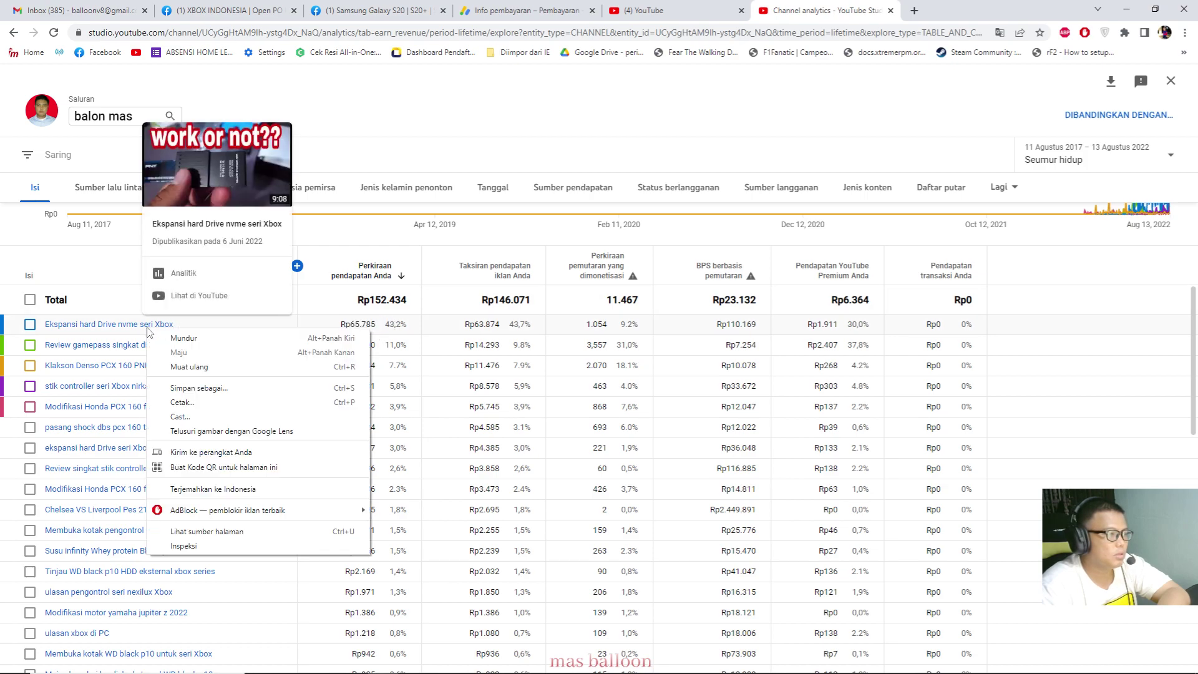
{"action": "left_click", "coordinate": [109, 328]}
{"action": "left_click", "coordinate": [109, 326]}
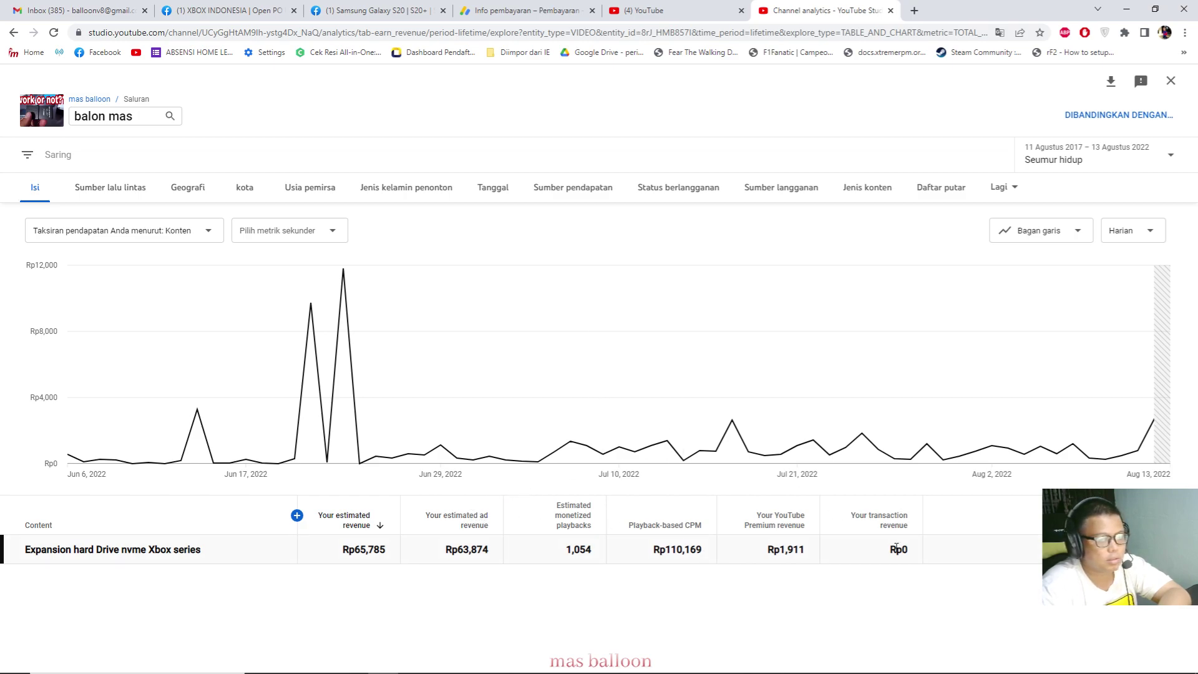
{"action": "left_click", "coordinate": [128, 193]}
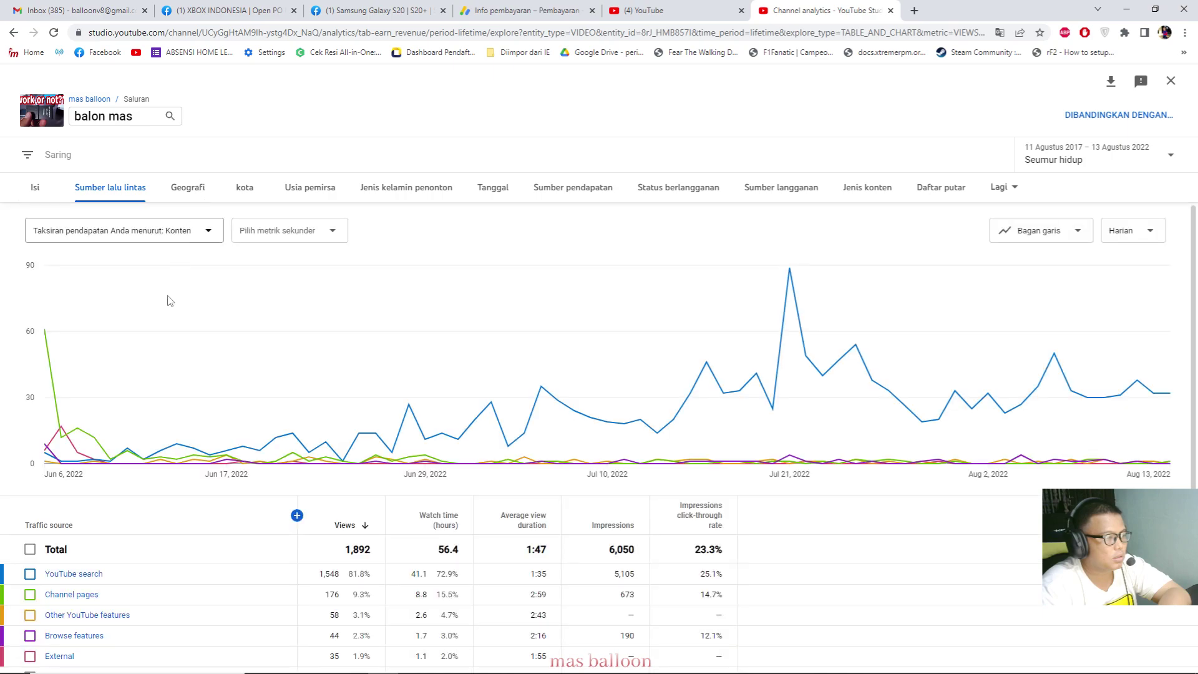
{"action": "left_click", "coordinate": [34, 188]}
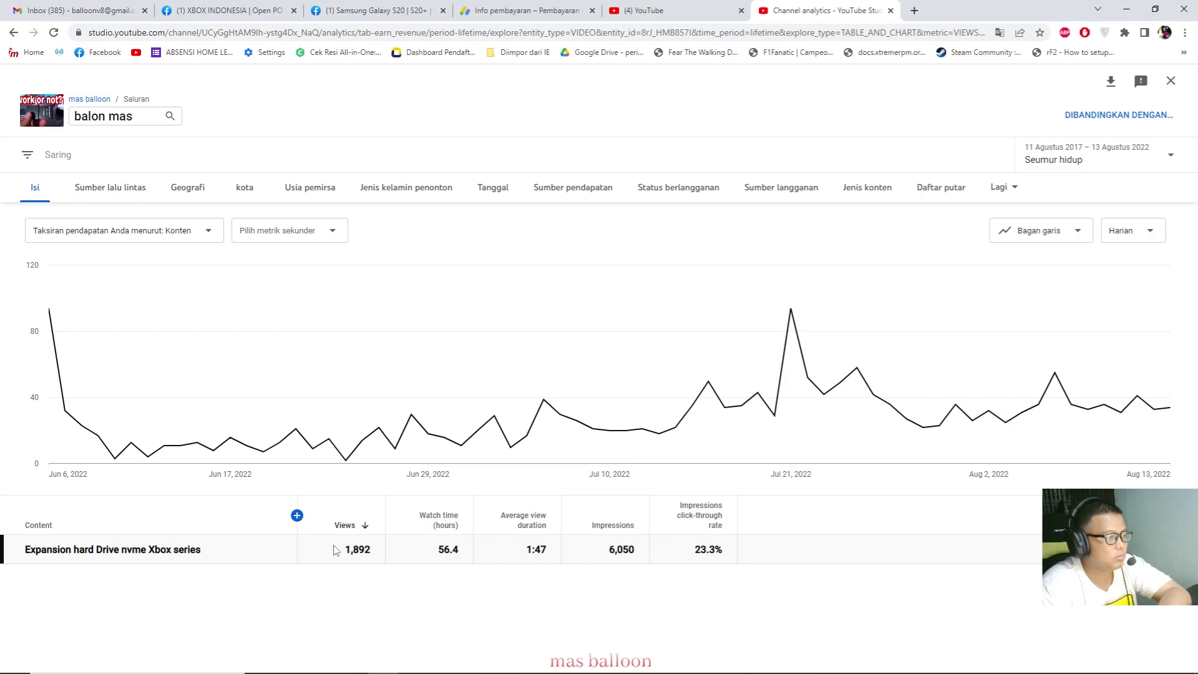
Step: Return to the channel-wide content revenue report and highlight the estimated revenue of the Expansion hard Drive nvme Xbox series video
{"action": "left_click", "coordinate": [13, 34]}
{"action": "scroll", "coordinate": [436, 374], "scroll_direction": "down", "scroll_amount": 2}
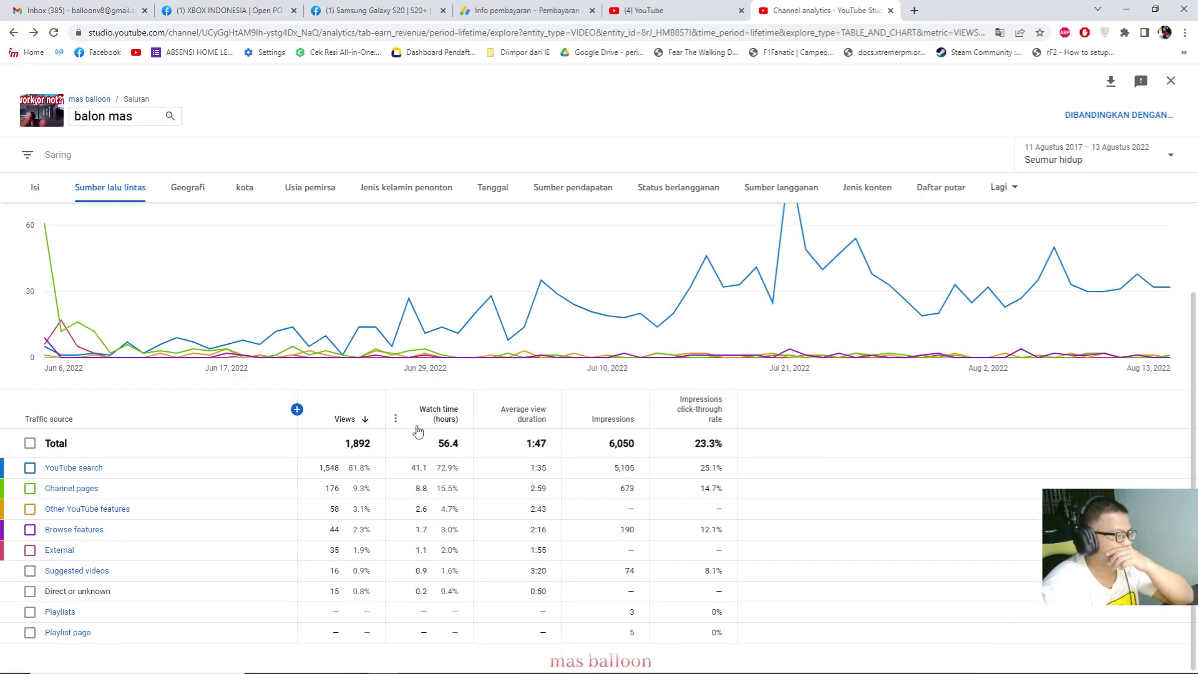
{"action": "left_click", "coordinate": [12, 34]}
{"action": "left_click", "coordinate": [12, 33]}
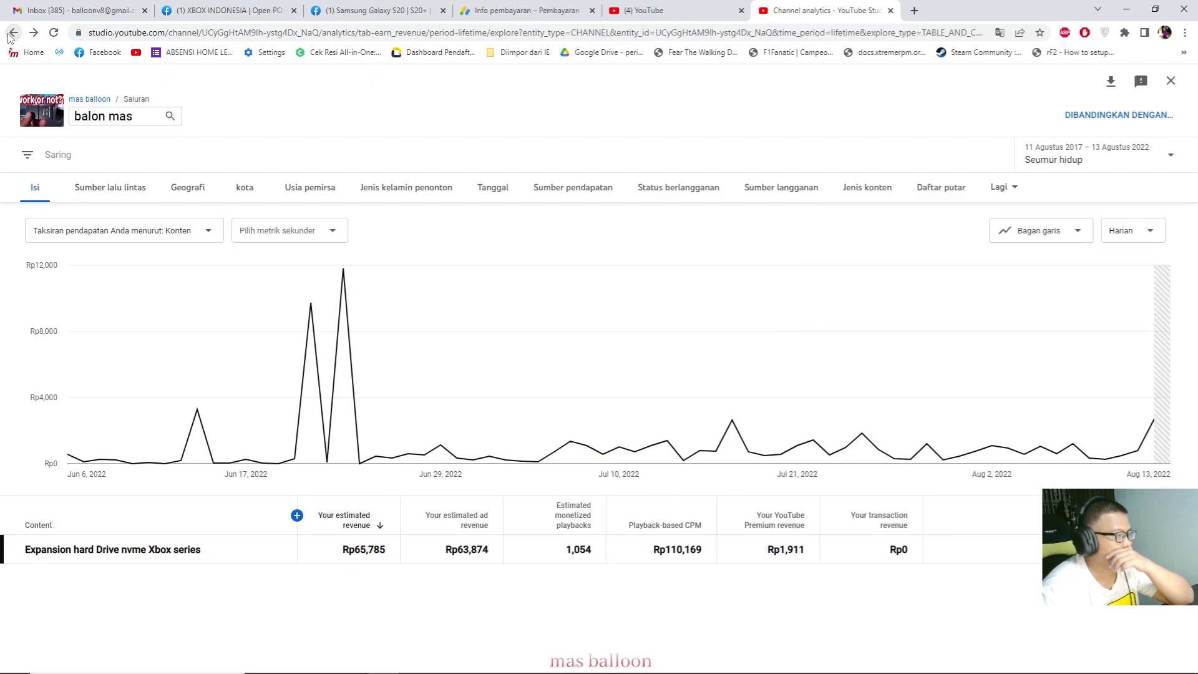
{"action": "scroll", "coordinate": [278, 426], "scroll_direction": "down", "scroll_amount": 3}
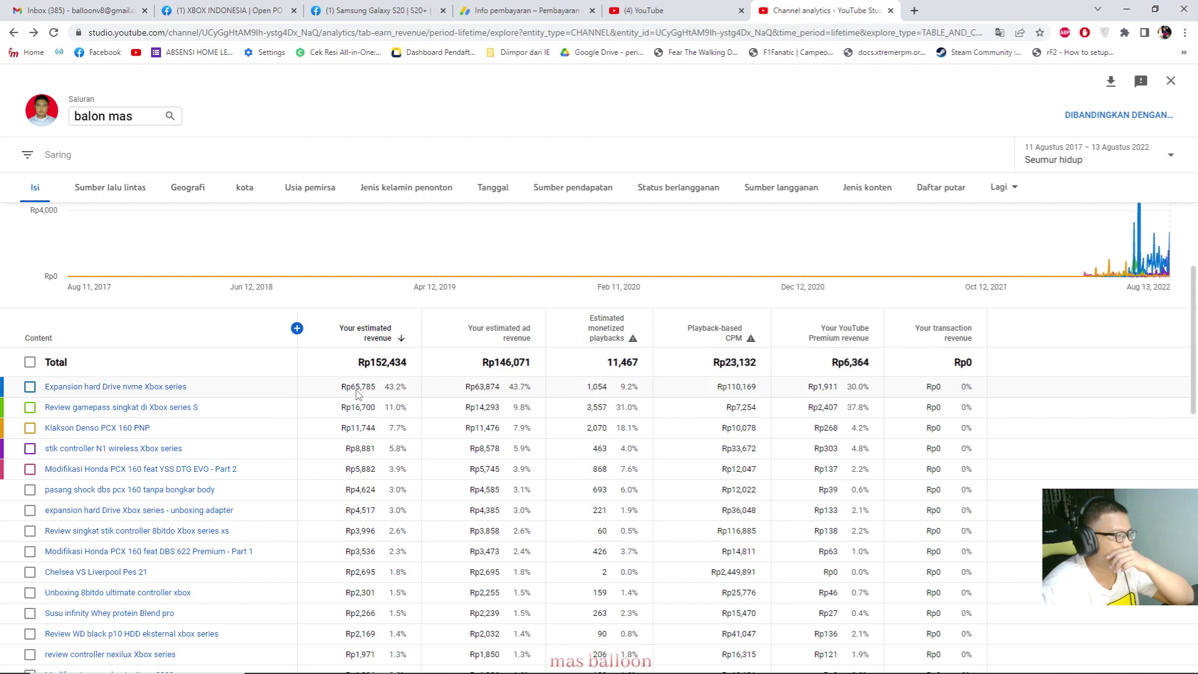
{"action": "left_click_drag", "start_coordinate": [339, 385], "coordinate": [394, 401]}
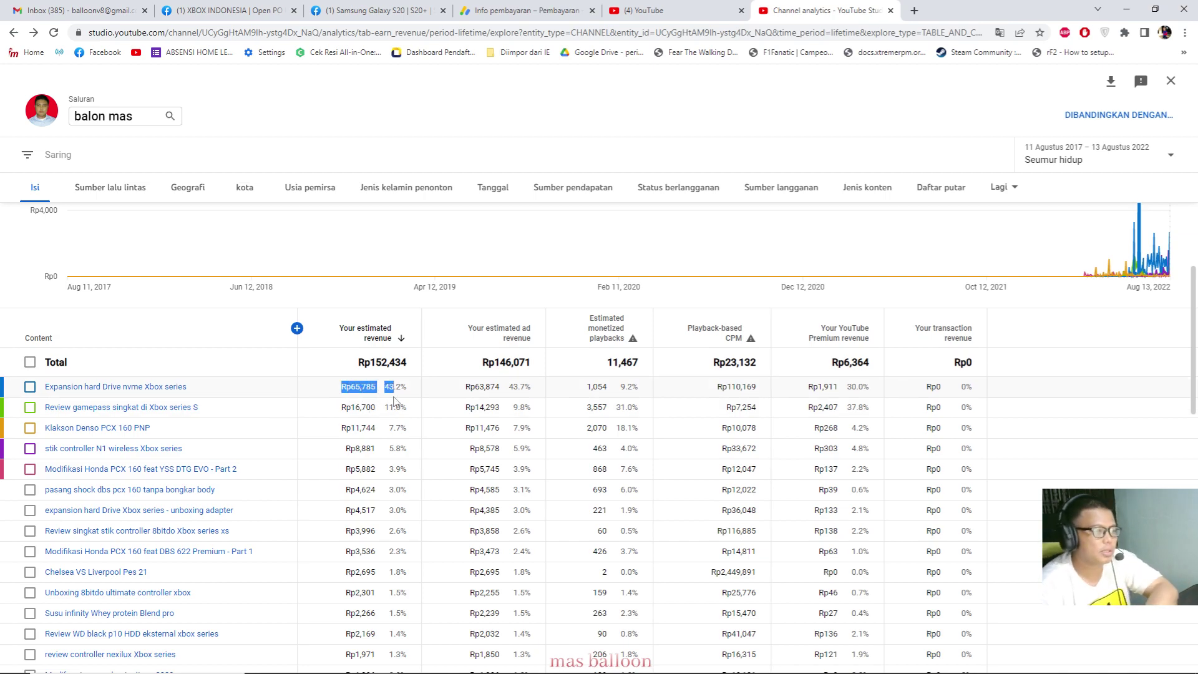
{"action": "left_click", "coordinate": [355, 388]}
{"action": "left_click_drag", "start_coordinate": [341, 387], "coordinate": [383, 397]}
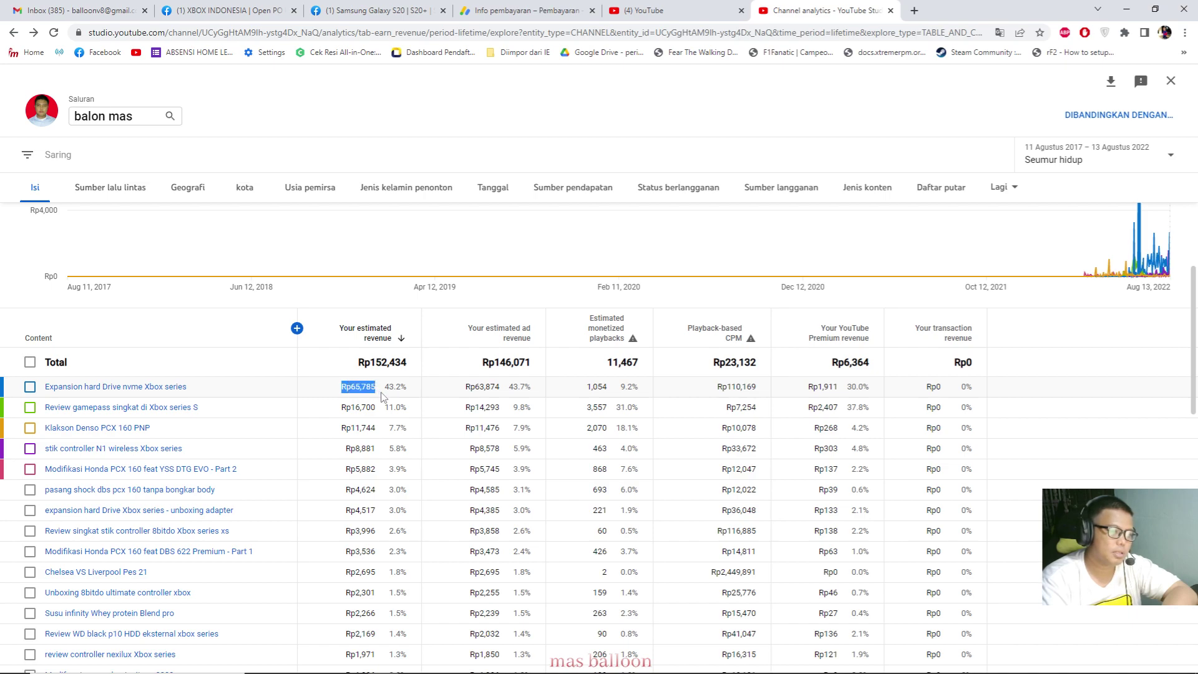
Step: Highlight the estimated revenue of the Review gamepass singkat di Xbox series S and Klakson Denso PCX 160 PNP videos
{"action": "mouse_move", "coordinate": [252, 416]}
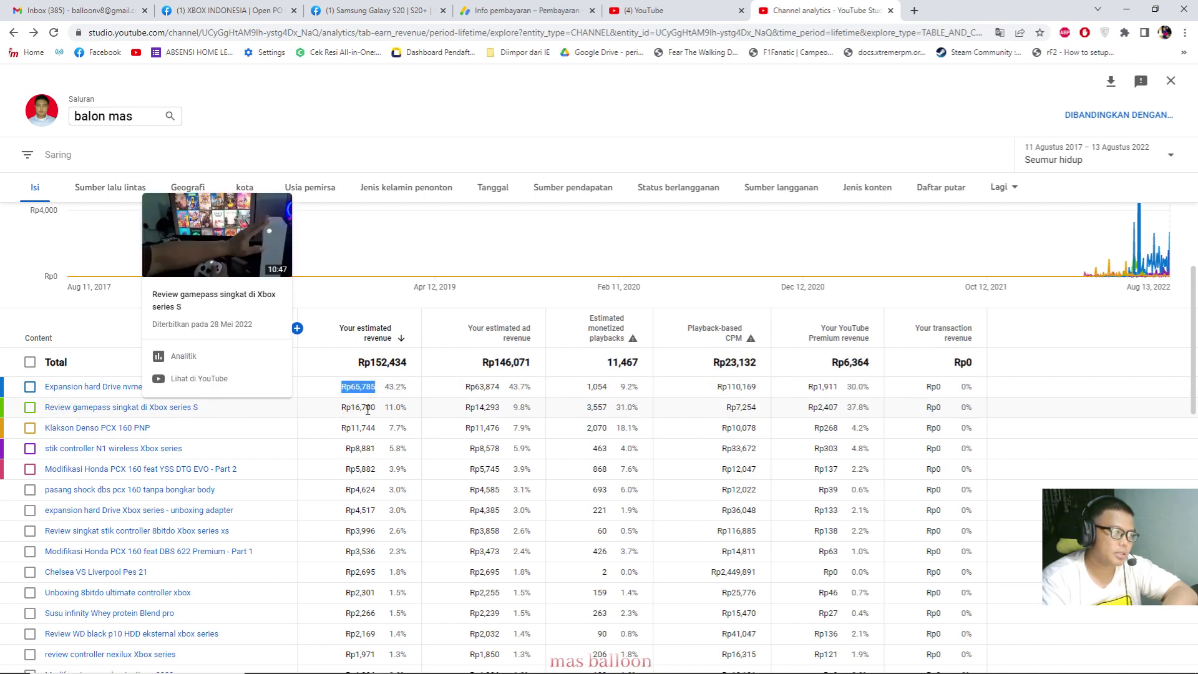
{"action": "left_click_drag", "start_coordinate": [342, 410], "coordinate": [371, 415]}
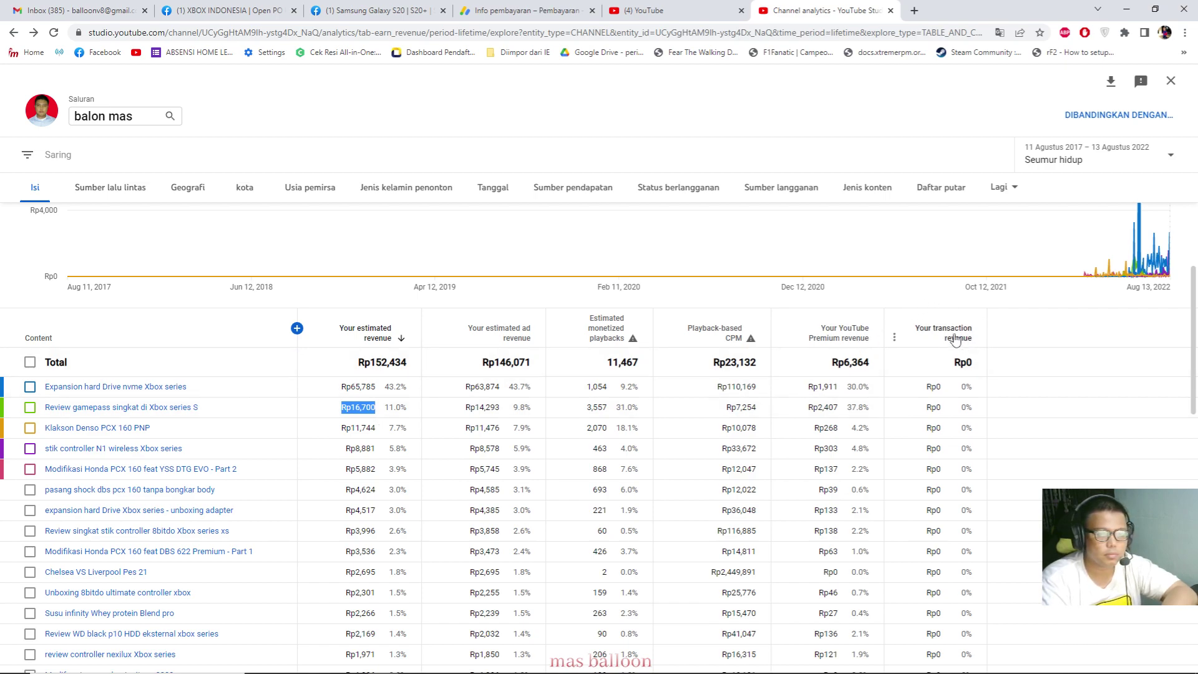
{"action": "left_click", "coordinate": [893, 339]}
{"action": "left_click", "coordinate": [749, 393]}
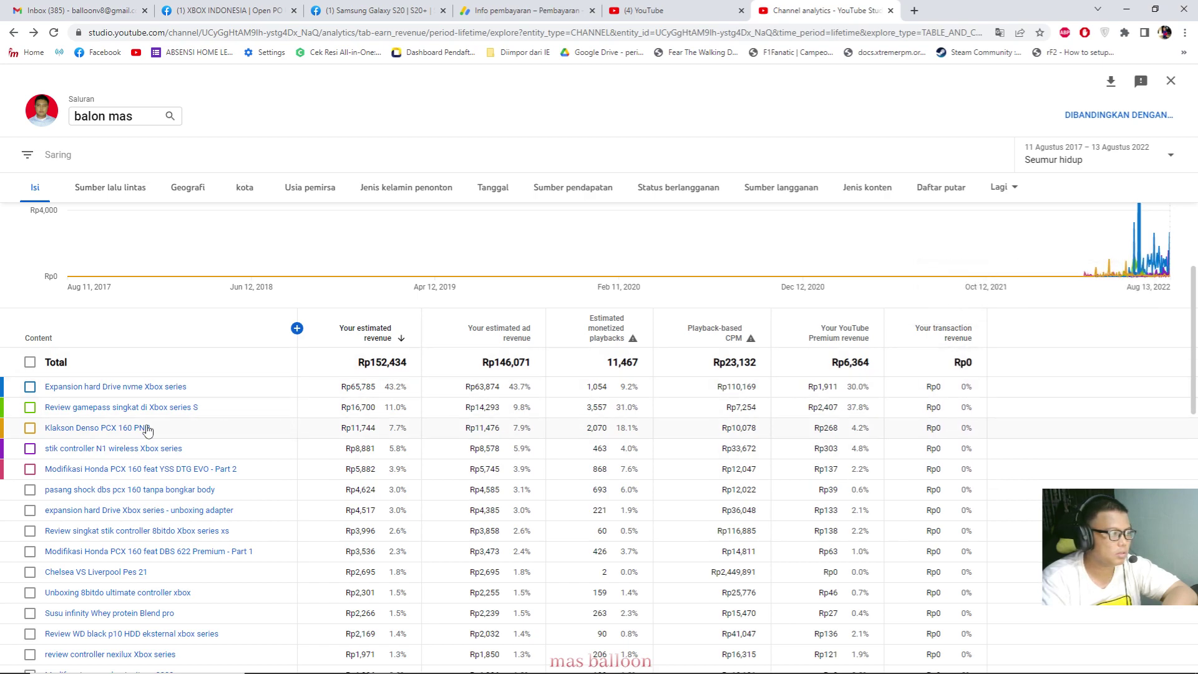
{"action": "mouse_move", "coordinate": [148, 429]}
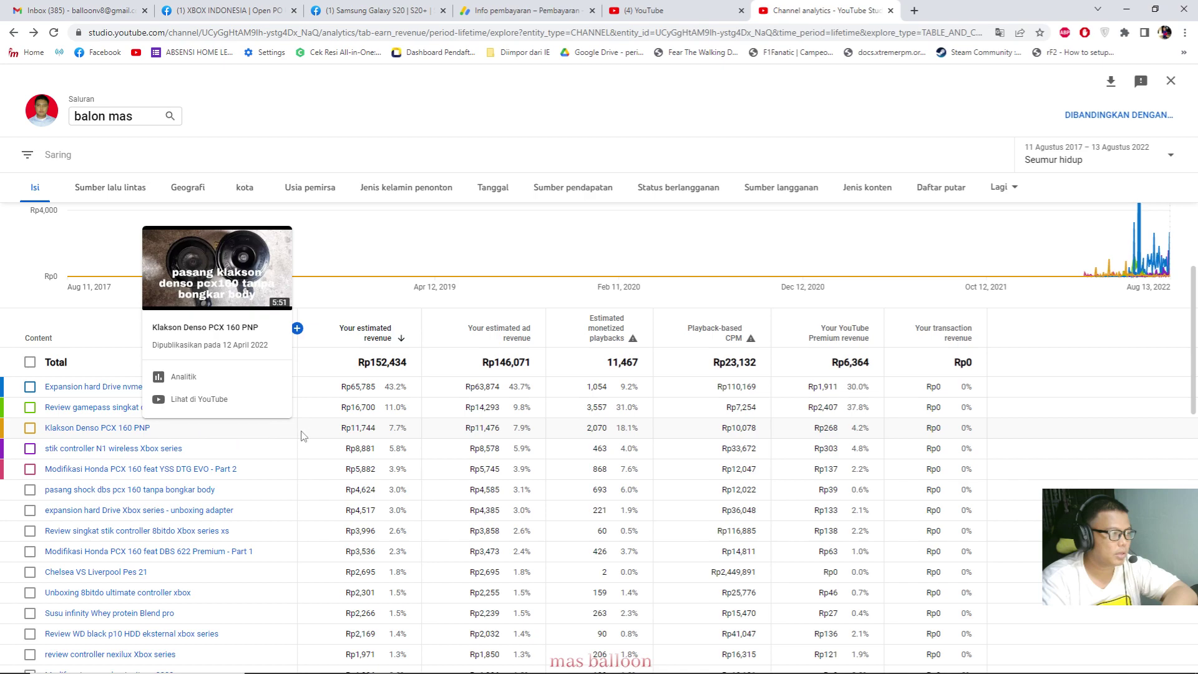
{"action": "left_click_drag", "start_coordinate": [337, 430], "coordinate": [378, 430]}
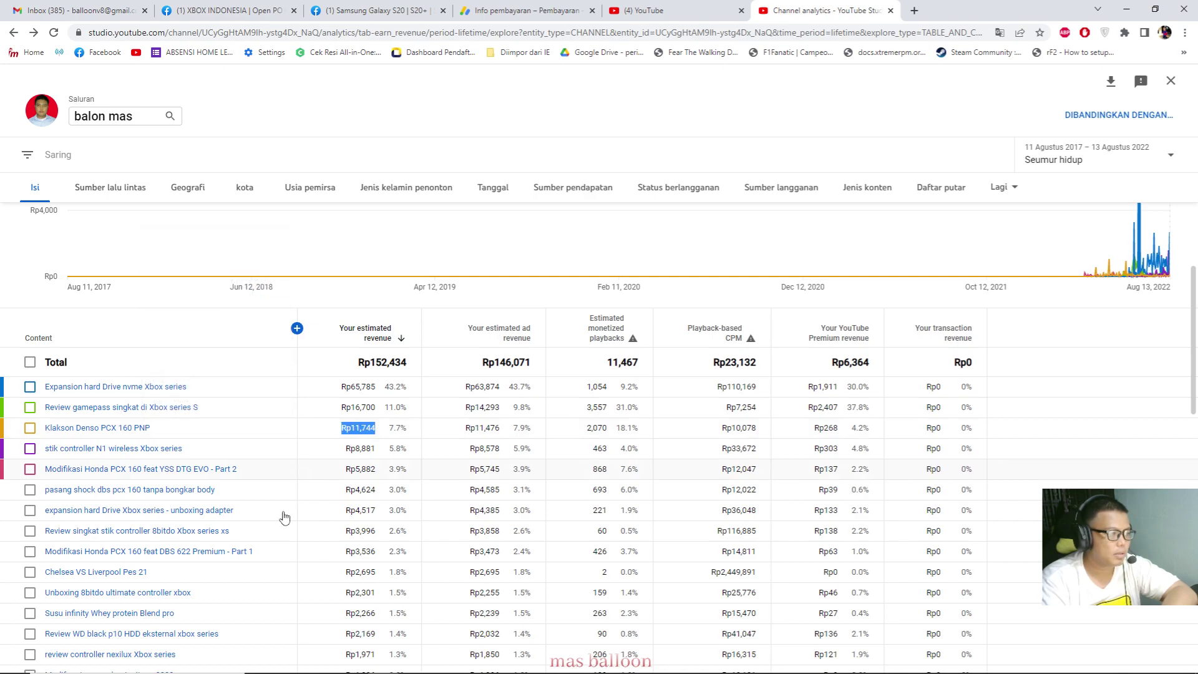
Step: Compare the videos' figures and read the explanations of the estimated monetized playbacks and playback-based CPM columns
{"action": "scroll", "coordinate": [368, 492], "scroll_direction": "down", "scroll_amount": 2}
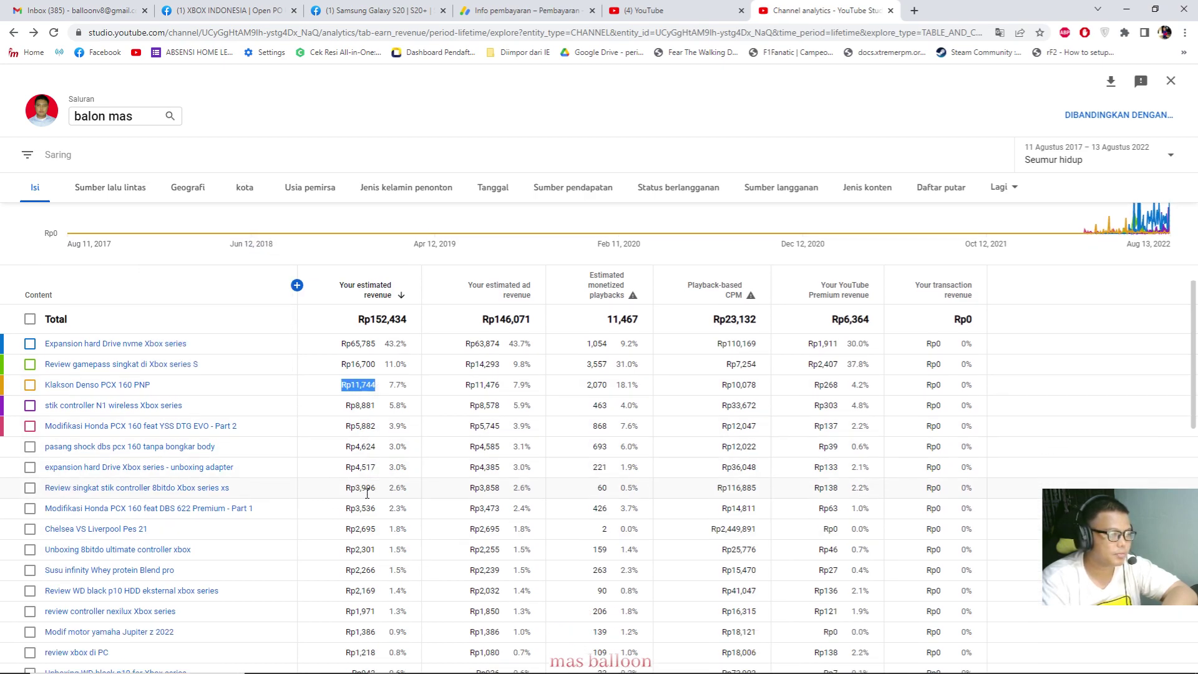
{"action": "scroll", "coordinate": [540, 351], "scroll_direction": "up", "scroll_amount": 1}
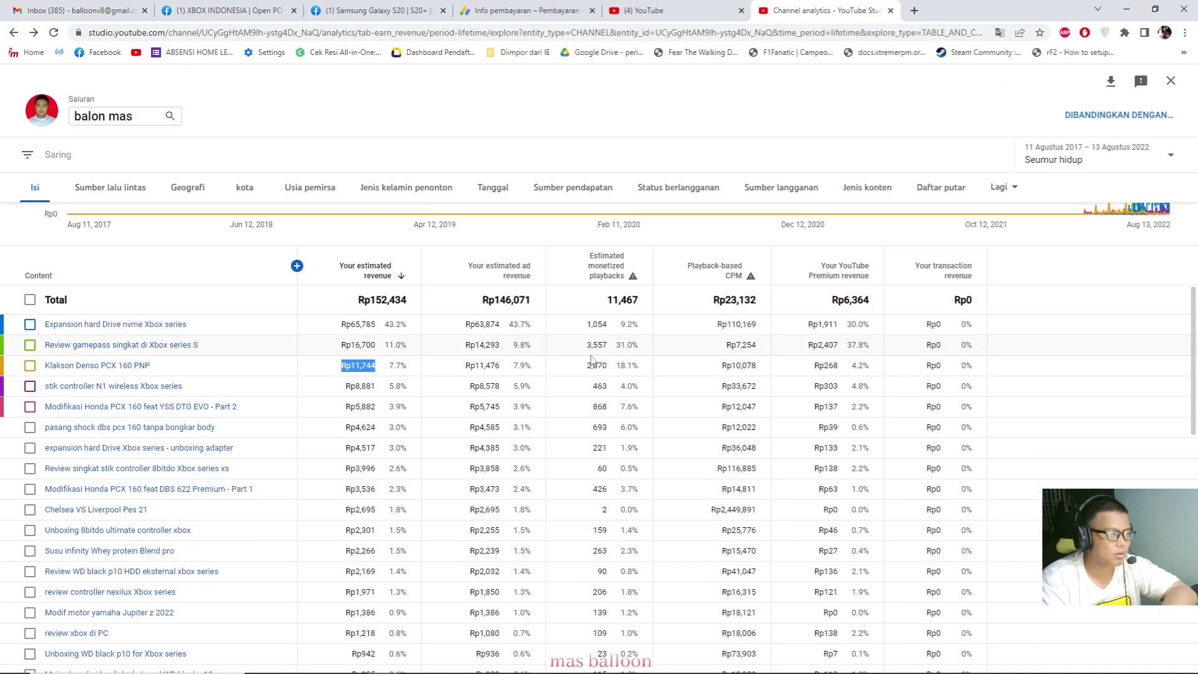
{"action": "scroll", "coordinate": [597, 410], "scroll_direction": "down", "scroll_amount": 2}
{"action": "scroll", "coordinate": [597, 443], "scroll_direction": "up", "scroll_amount": 2}
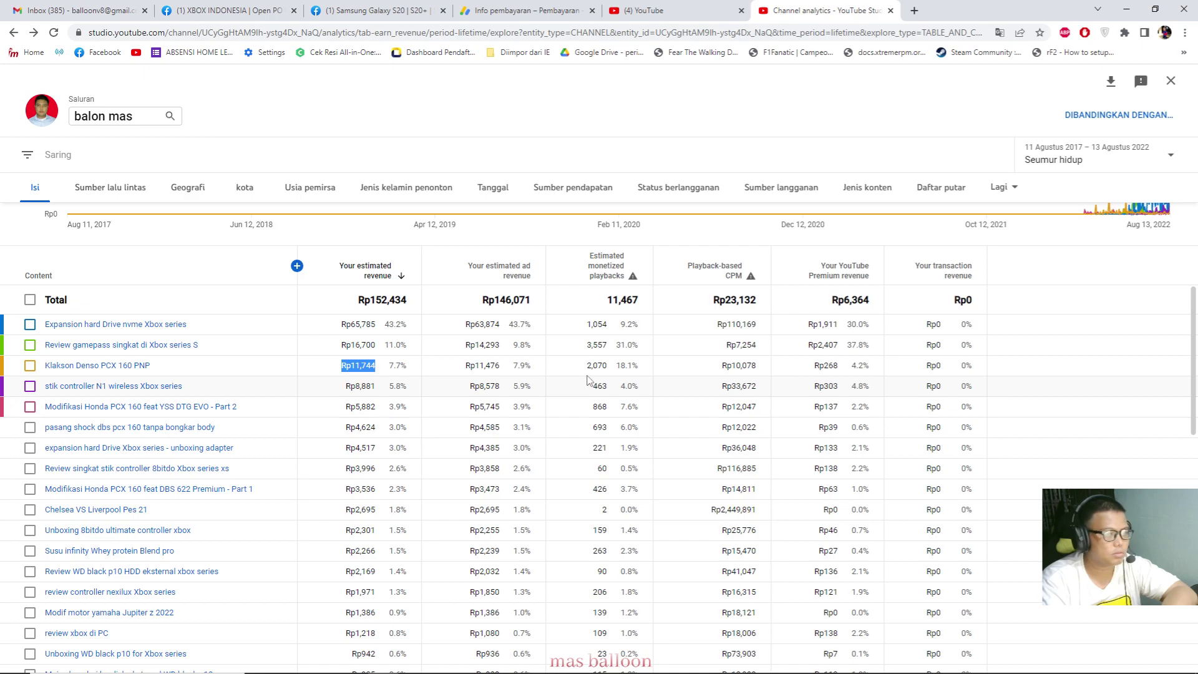
{"action": "left_click", "coordinate": [635, 276]}
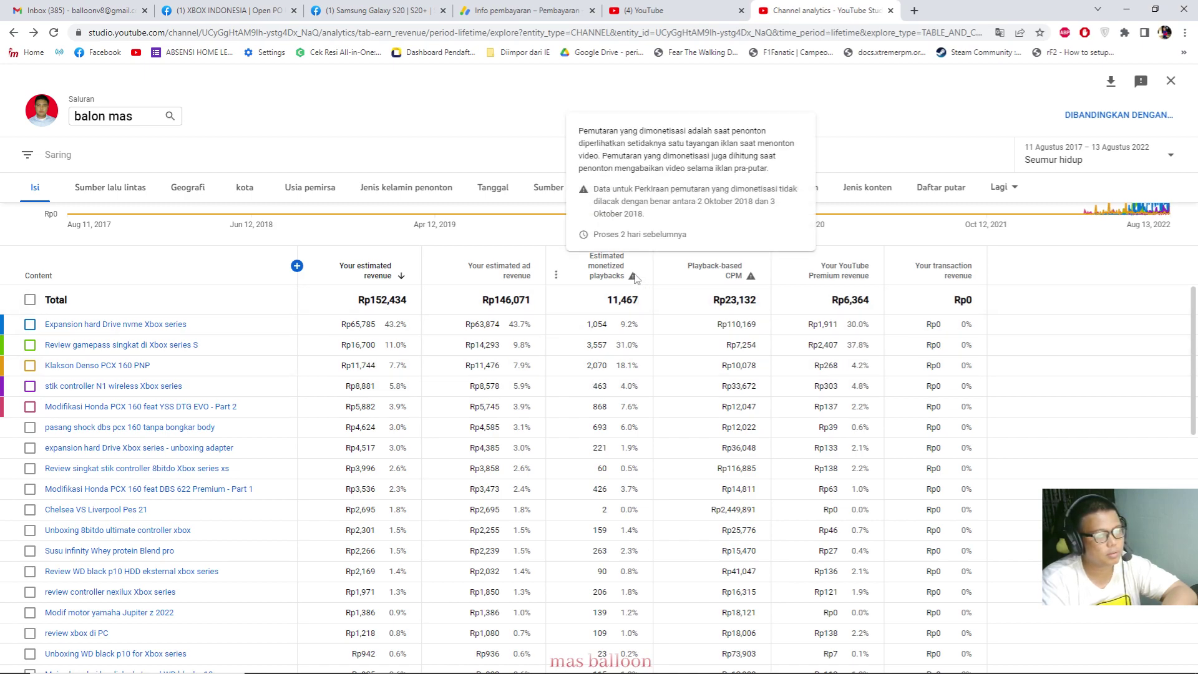
{"action": "mouse_move", "coordinate": [755, 282]}
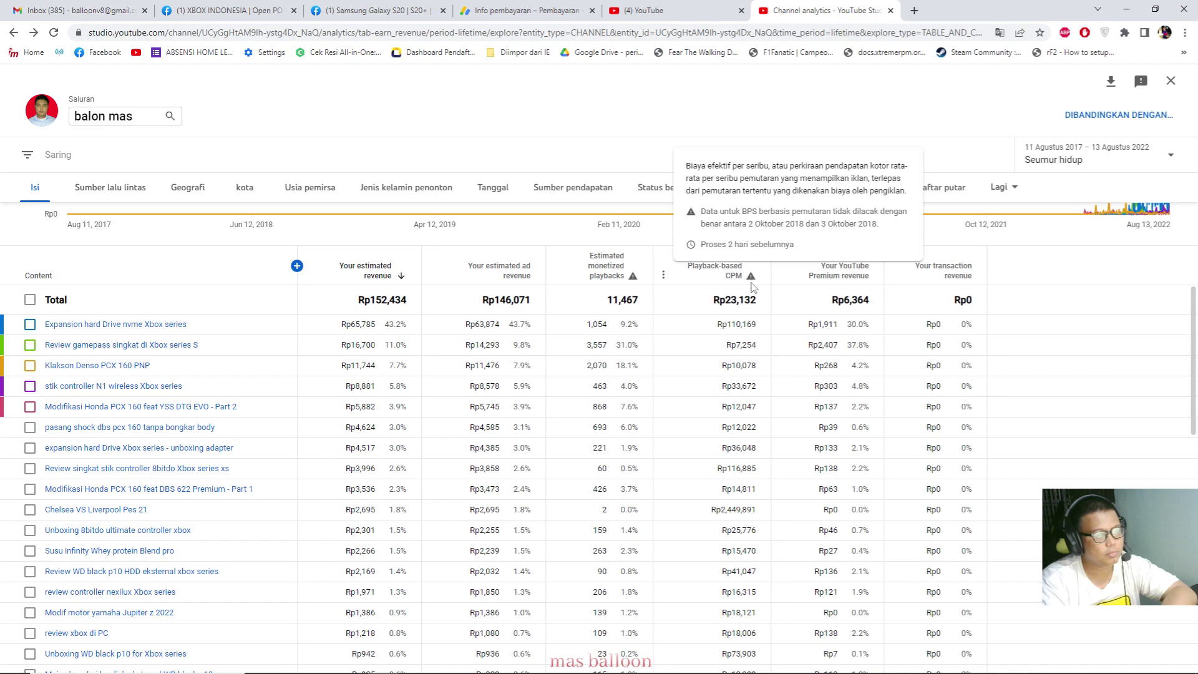
Step: Examine the lowest-earning videos and highlight the estimated revenue of Bug fix xiaomi mijia 4k cannot open file and test streaming XBox tanpa elgato #2
{"action": "mouse_move", "coordinate": [91, 450]}
{"action": "mouse_move", "coordinate": [88, 428]}
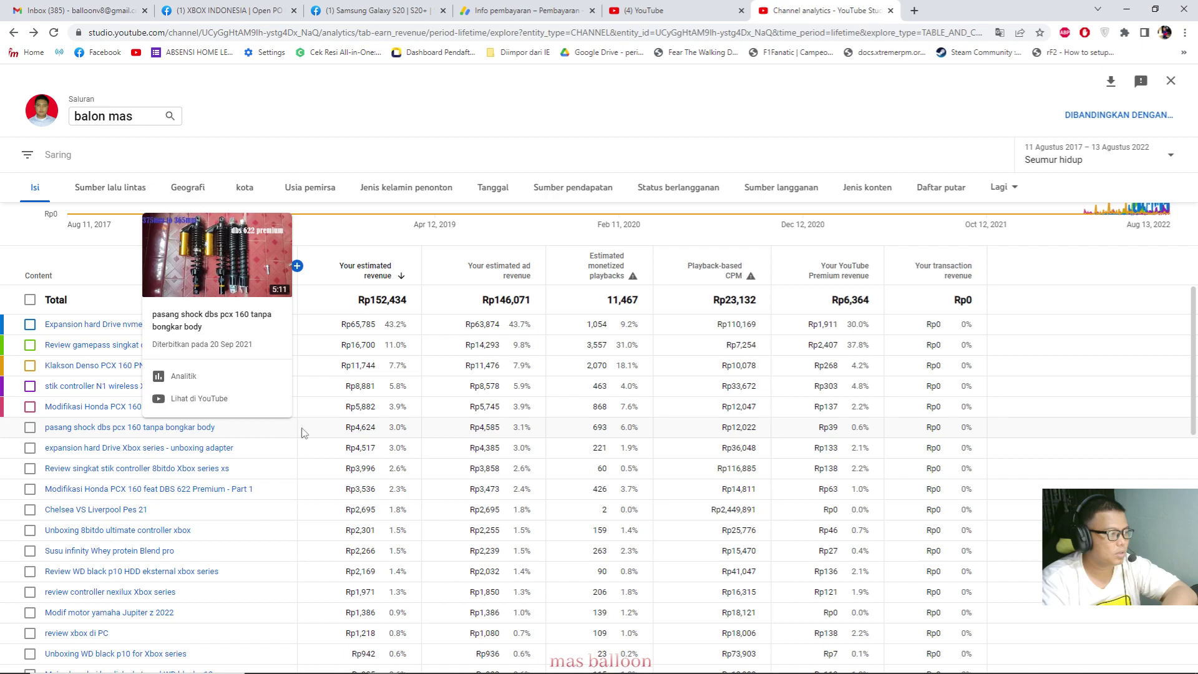
{"action": "scroll", "coordinate": [354, 411], "scroll_direction": "down", "scroll_amount": 3}
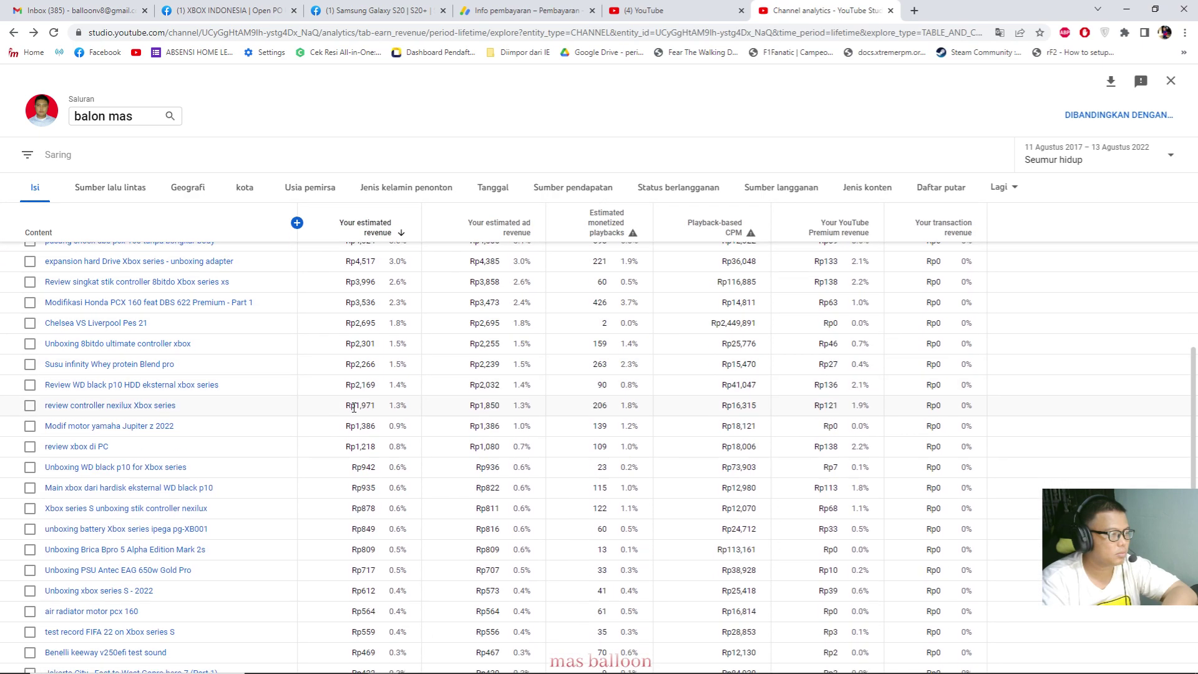
{"action": "scroll", "coordinate": [354, 407], "scroll_direction": "down", "scroll_amount": 3}
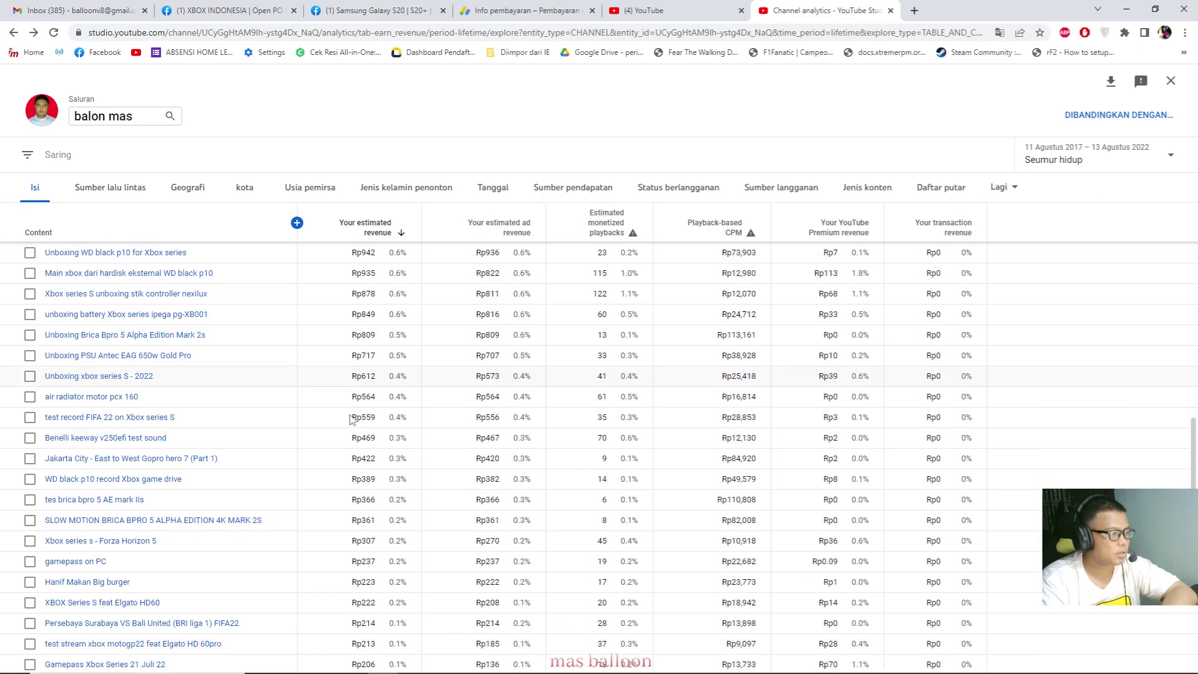
{"action": "scroll", "coordinate": [352, 420], "scroll_direction": "down", "scroll_amount": 3}
{"action": "scroll", "coordinate": [353, 456], "scroll_direction": "down", "scroll_amount": 2}
{"action": "scroll", "coordinate": [356, 493], "scroll_direction": "down", "scroll_amount": 1}
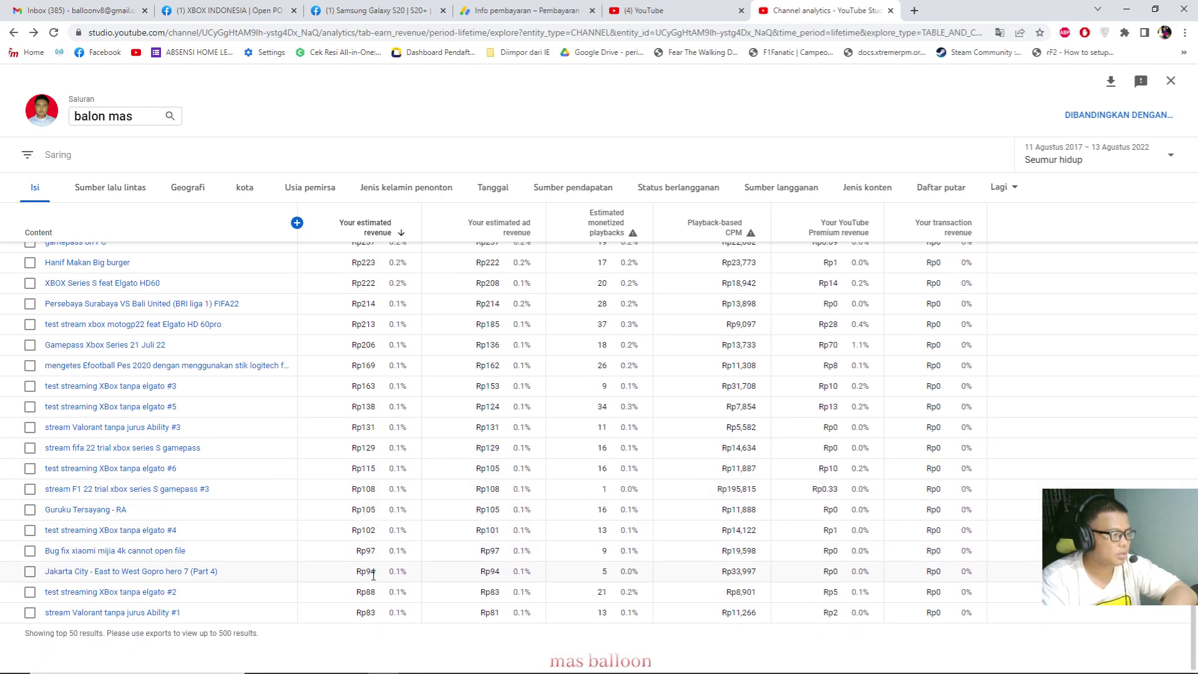
{"action": "double_click", "coordinate": [367, 550]}
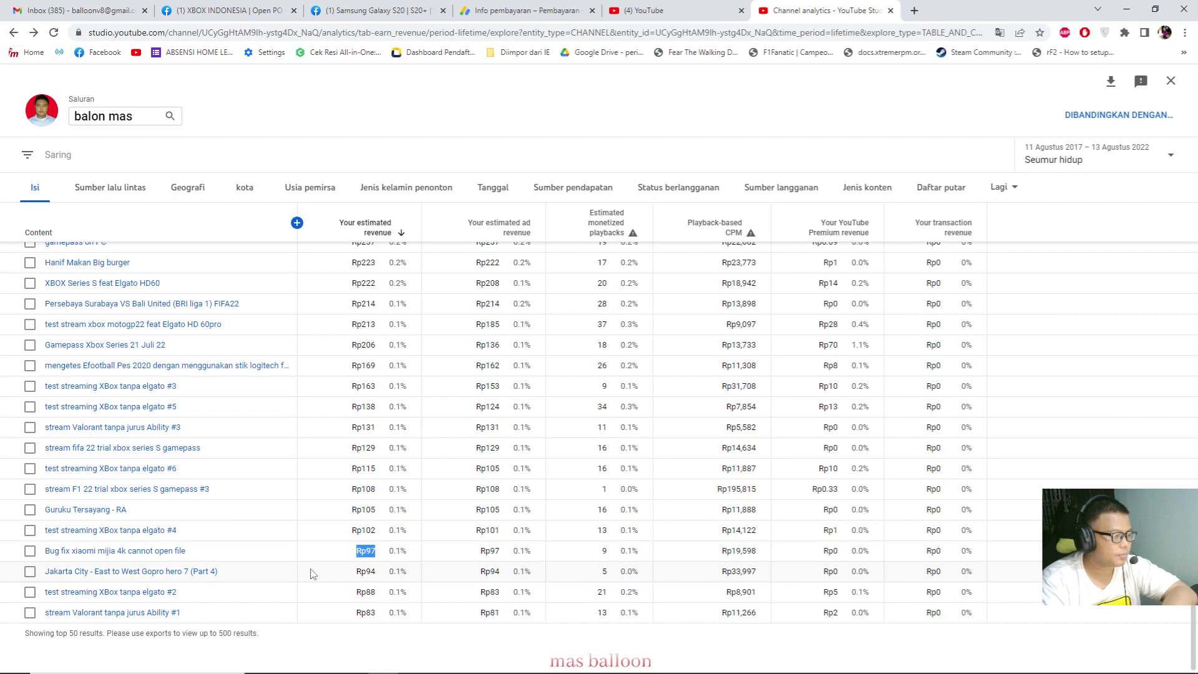
{"action": "mouse_move", "coordinate": [179, 555]}
{"action": "double_click", "coordinate": [366, 591]}
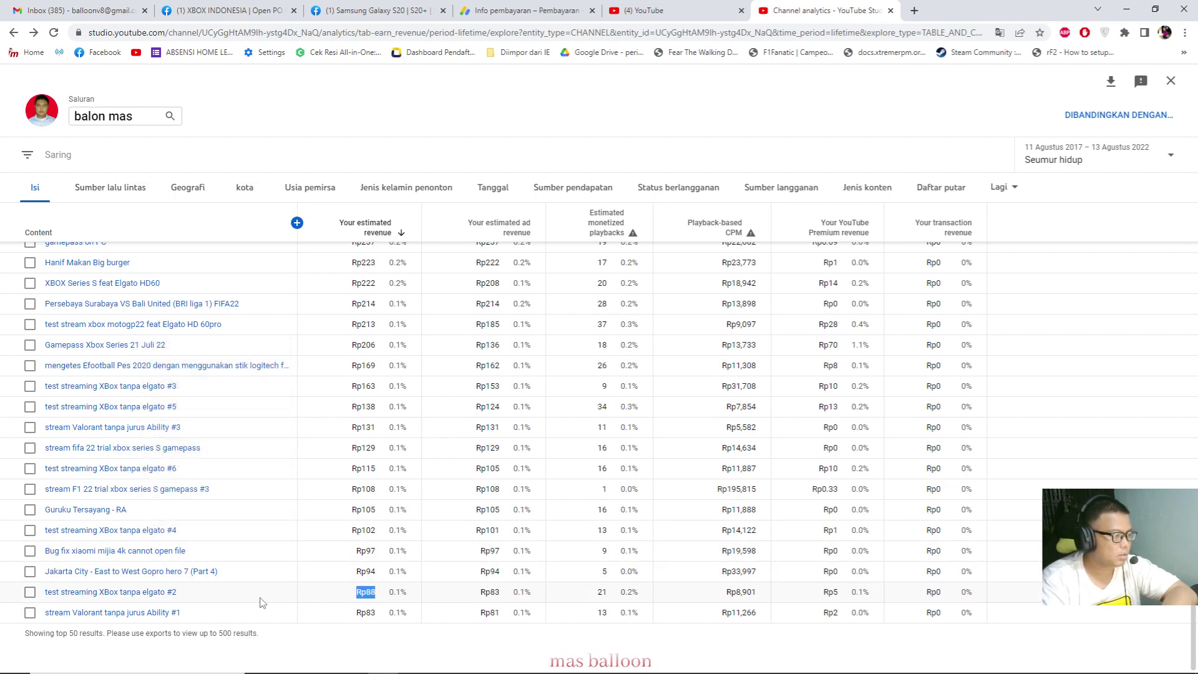
Step: Open the report for test streaming XBox tanpa elgato #2, view its YouTube page, and return to the video's report
{"action": "left_click", "coordinate": [161, 600]}
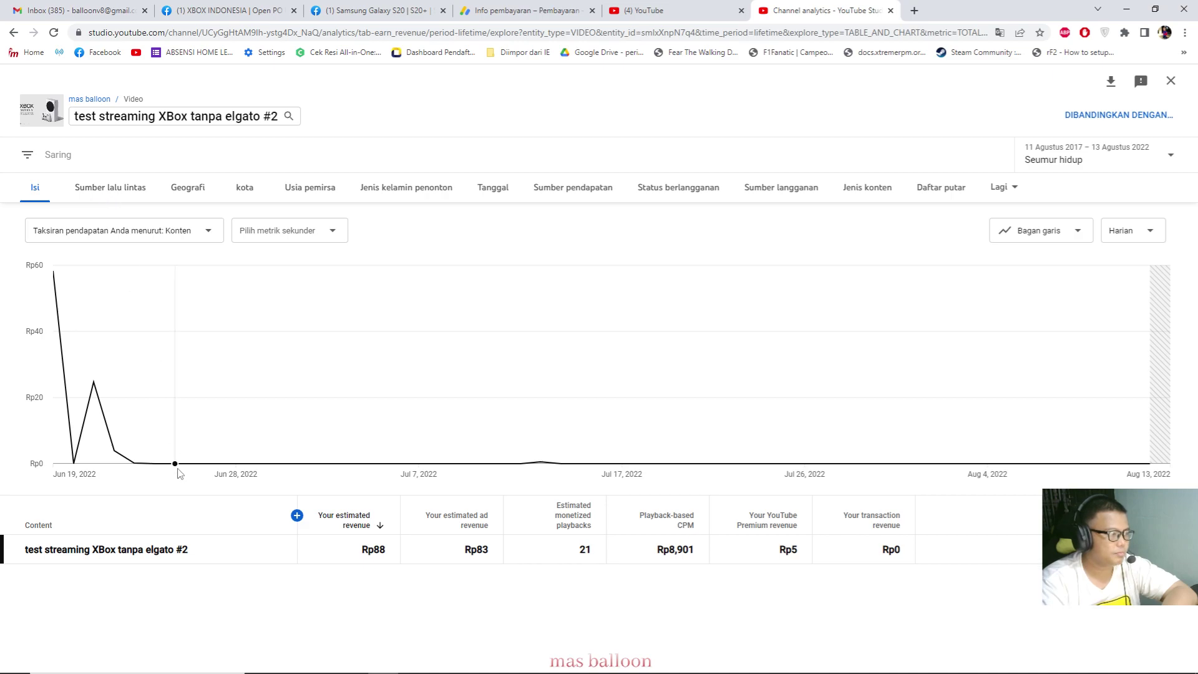
{"action": "mouse_move", "coordinate": [176, 547]}
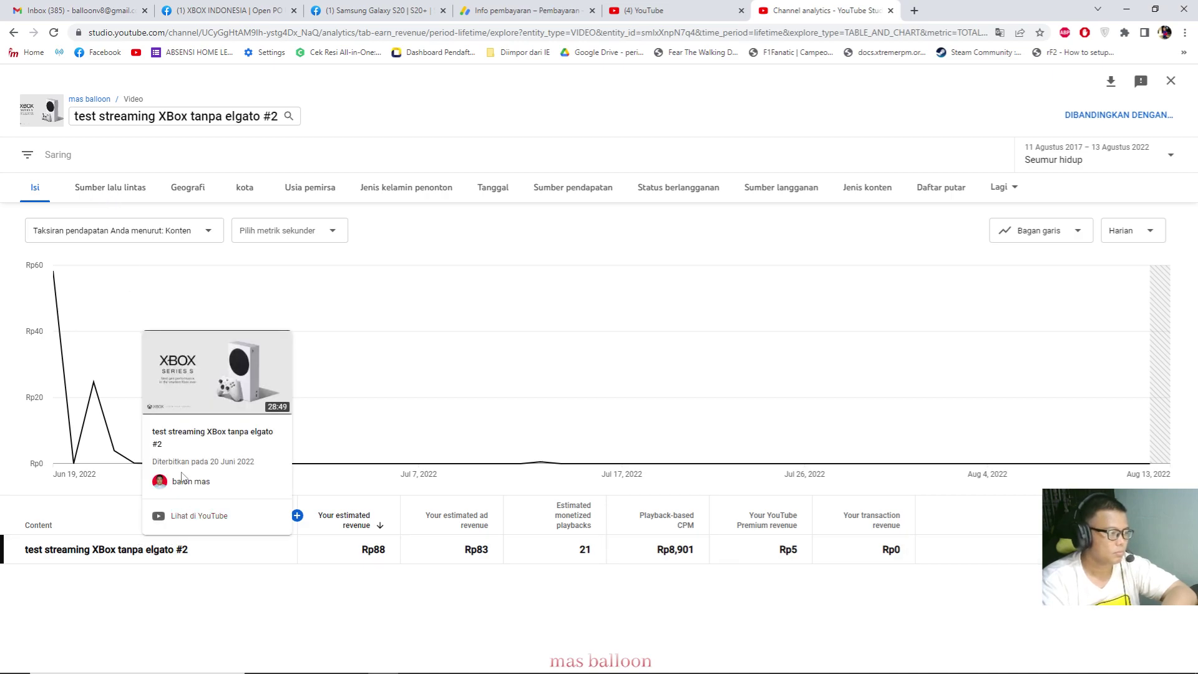
{"action": "left_click", "coordinate": [191, 512]}
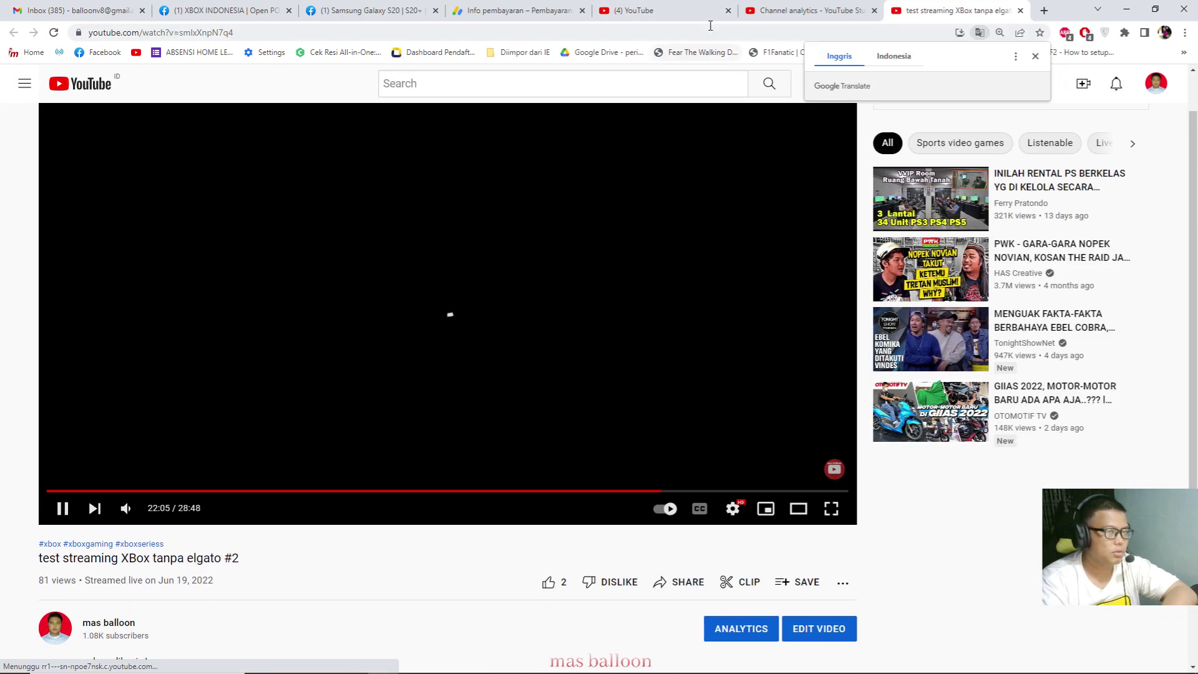
{"action": "key", "text": "ctrl+w"}
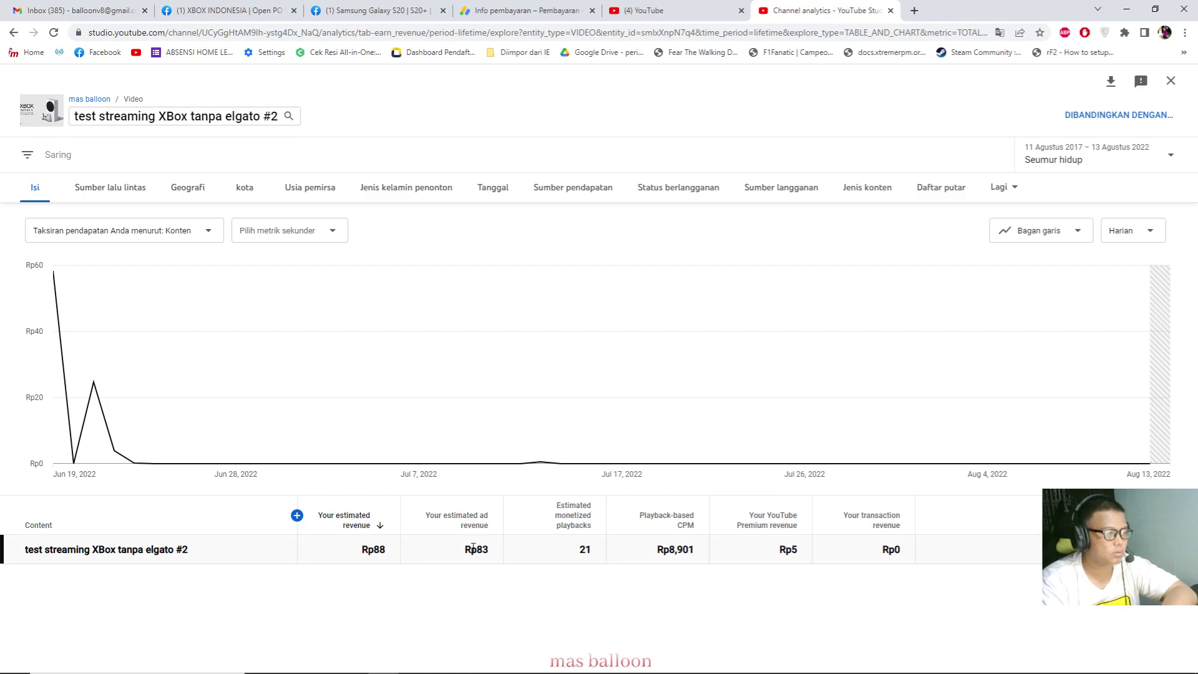
{"action": "left_click", "coordinate": [624, 9]}
{"action": "left_click", "coordinate": [832, 6]}
Step: Go back to the channel-wide content report, review revenue per video, and close the report to return to the revenue analytics
{"action": "left_click", "coordinate": [14, 32]}
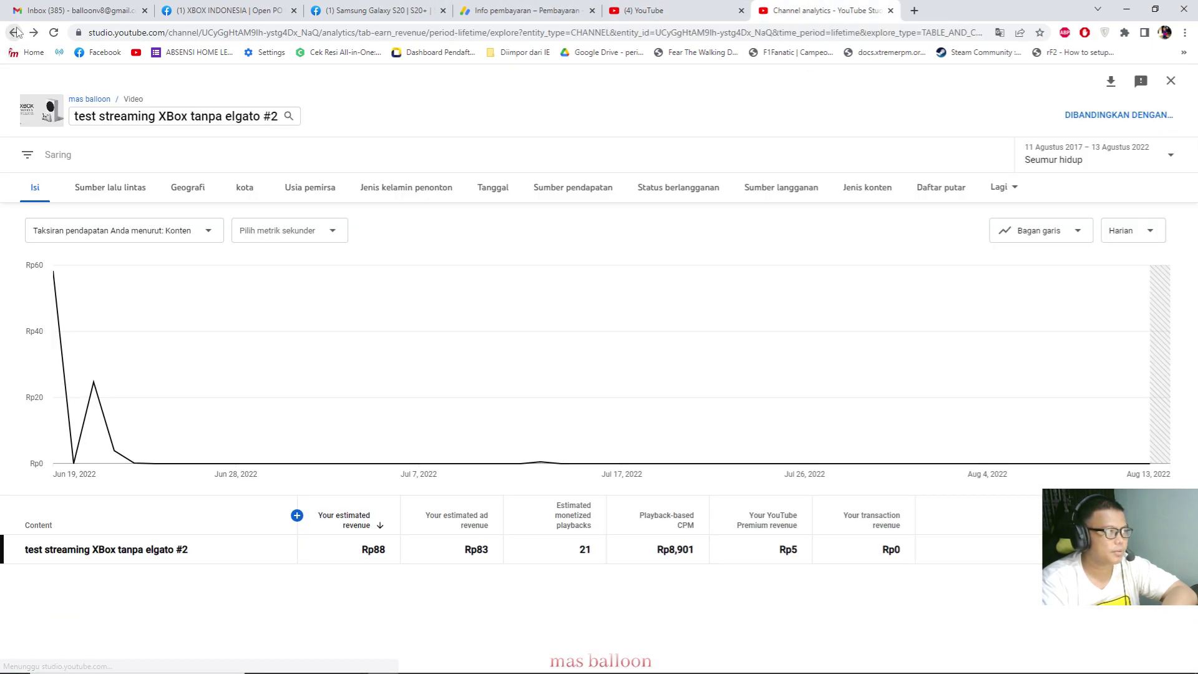
{"action": "scroll", "coordinate": [519, 489], "scroll_direction": "down", "scroll_amount": 3}
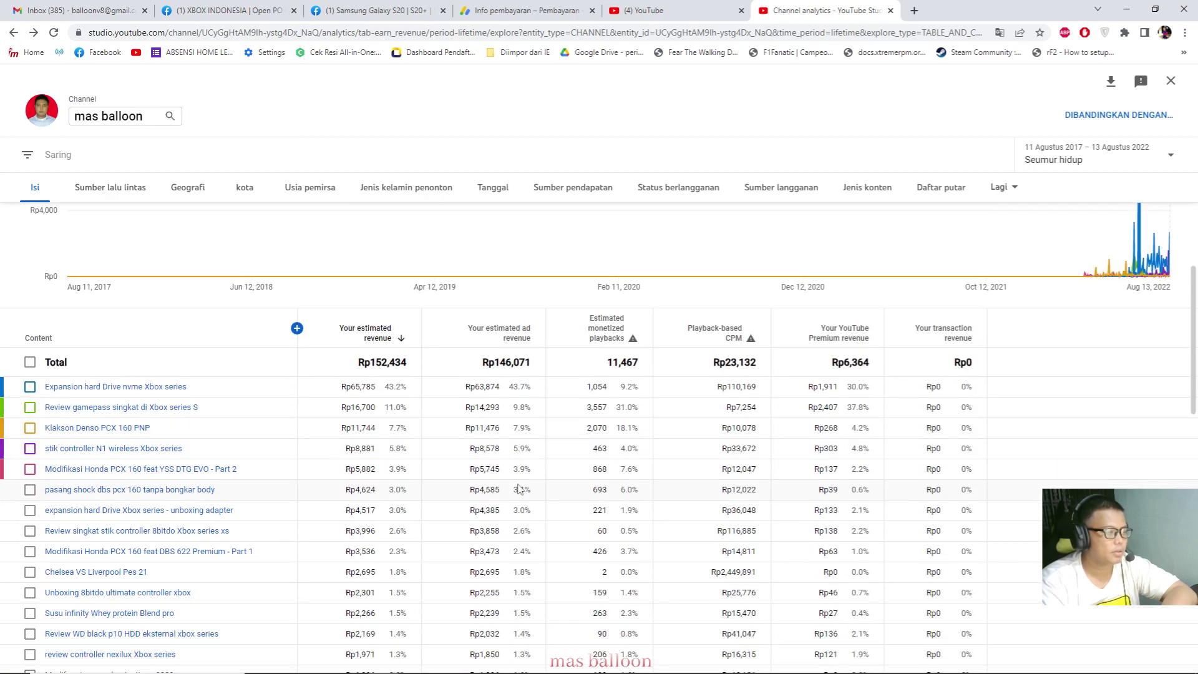
{"action": "scroll", "coordinate": [518, 489], "scroll_direction": "down", "scroll_amount": 3}
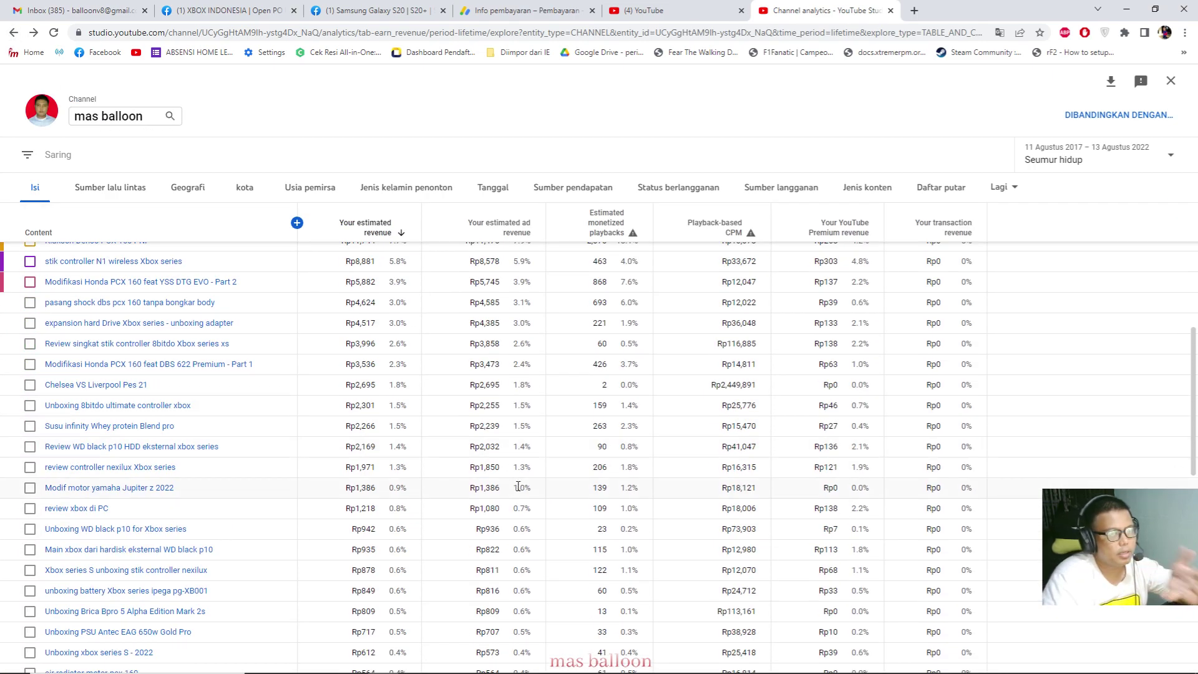
{"action": "scroll", "coordinate": [518, 487], "scroll_direction": "up", "scroll_amount": 3}
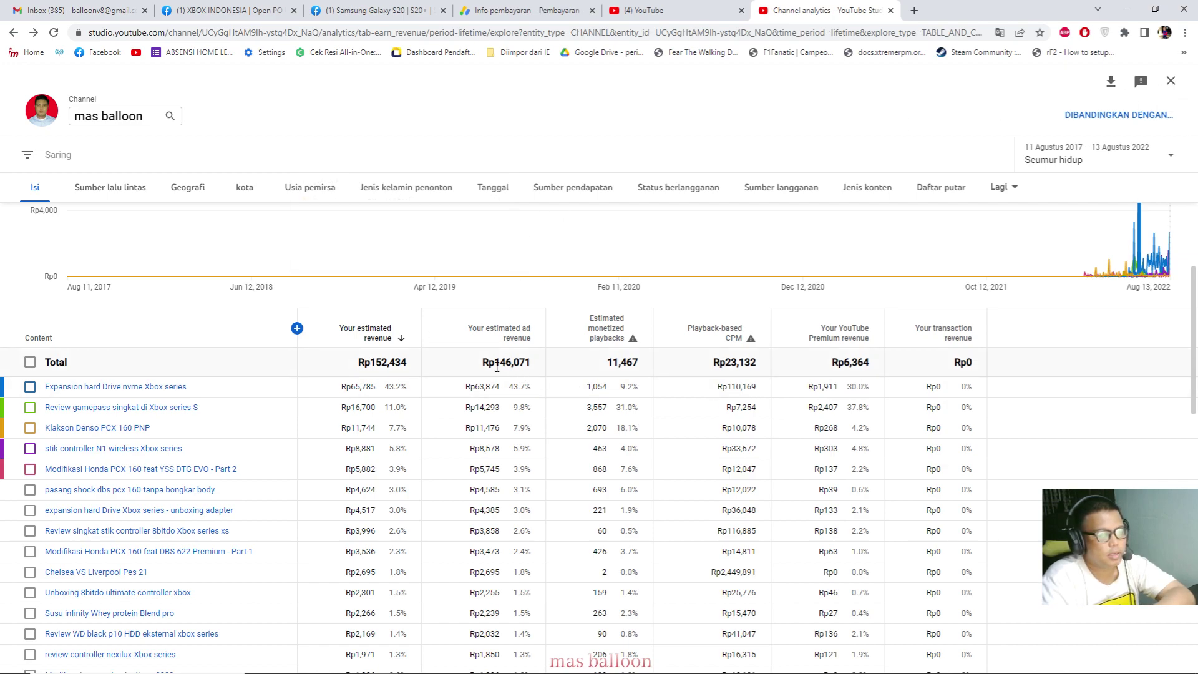
{"action": "scroll", "coordinate": [1166, 92], "scroll_direction": "up", "scroll_amount": 3}
{"action": "left_click", "coordinate": [1170, 81]}
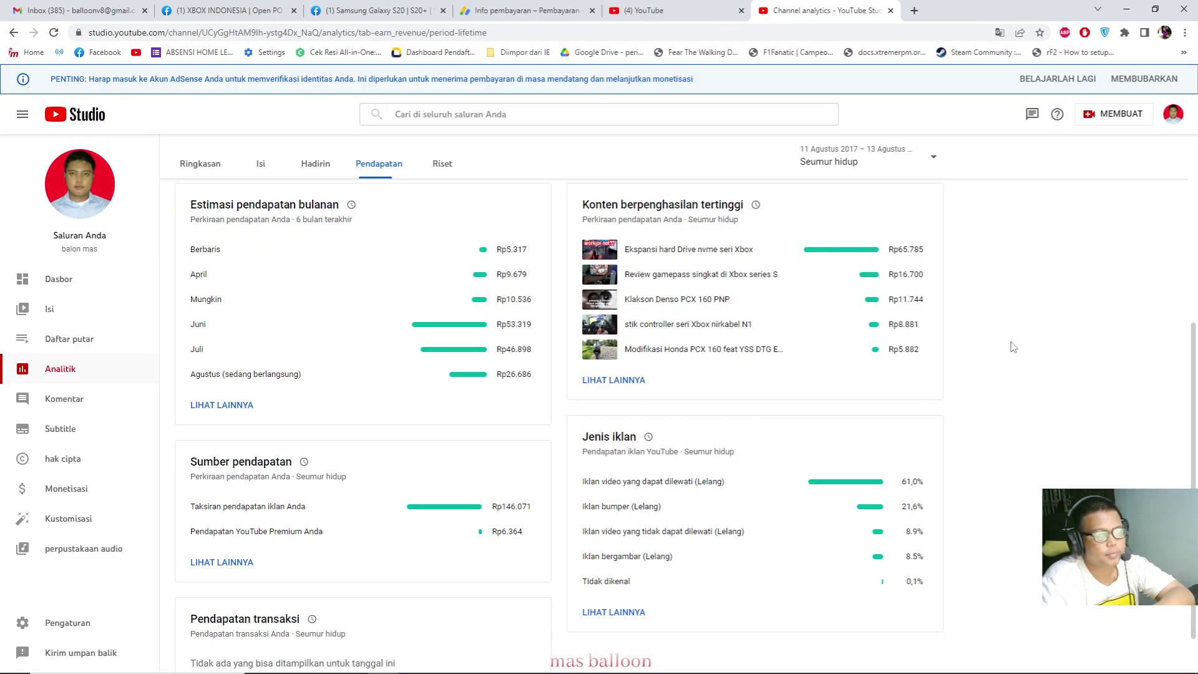
{"action": "mouse_move", "coordinate": [658, 667]}
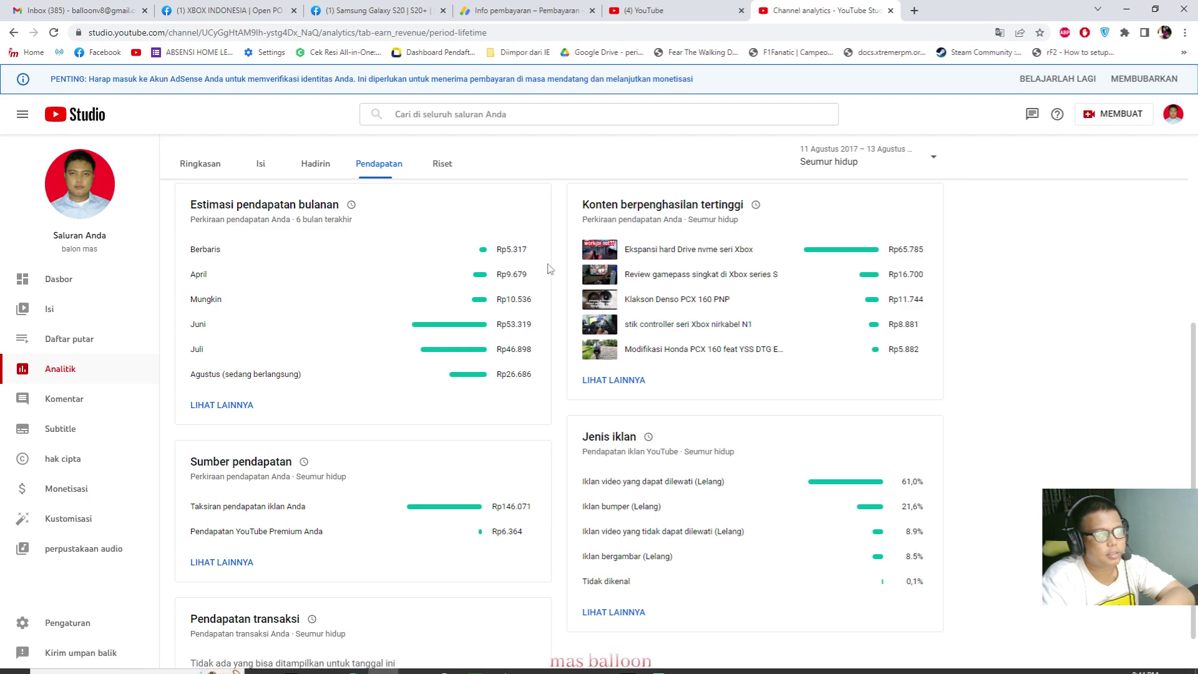
{"action": "scroll", "coordinate": [549, 269], "scroll_direction": "up", "scroll_amount": 5}
{"action": "scroll", "coordinate": [549, 269], "scroll_direction": "up", "scroll_amount": 1}
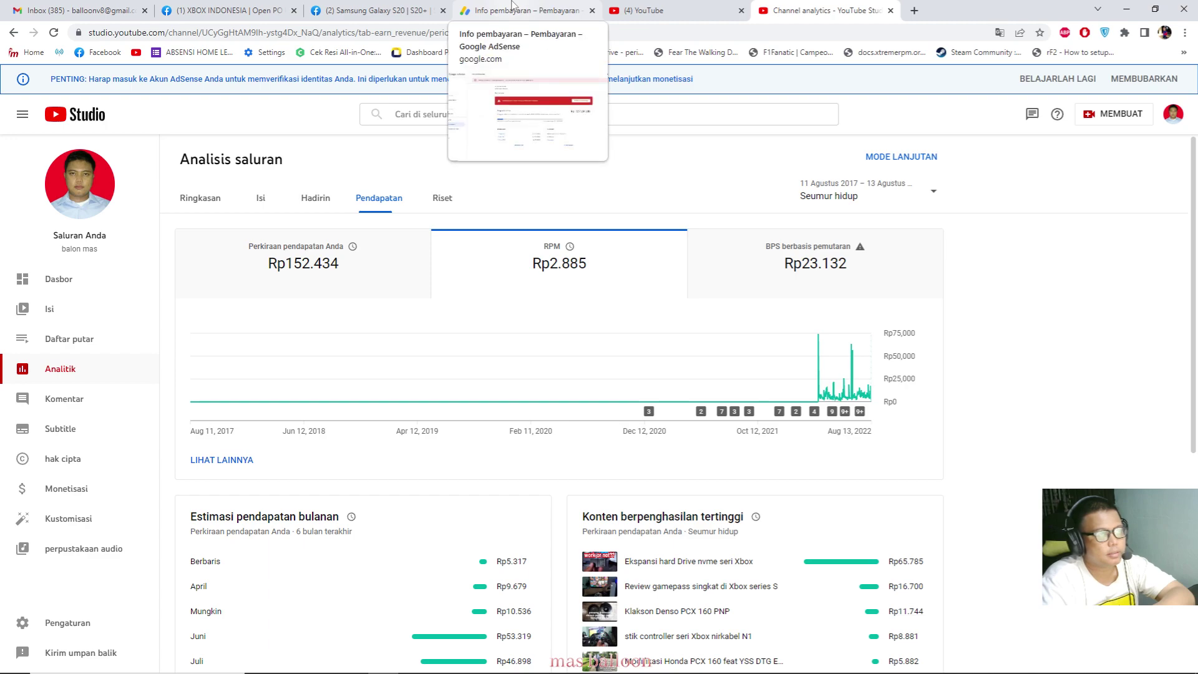
{"action": "left_click", "coordinate": [511, 5]}
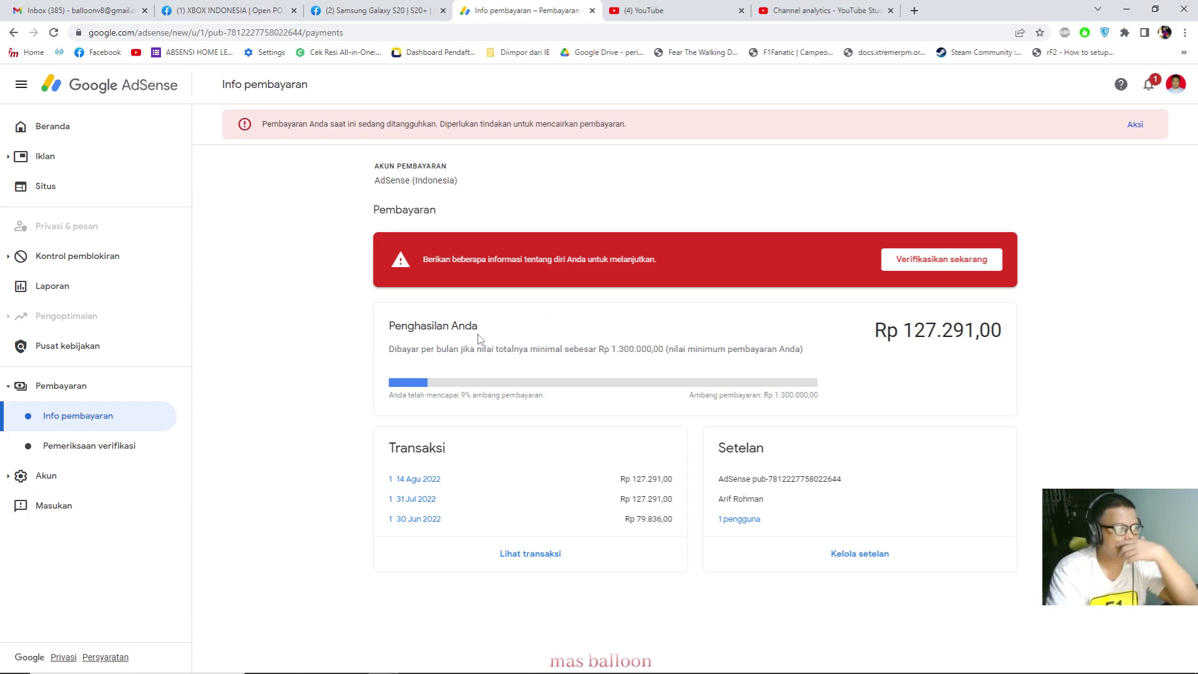
{"action": "left_click", "coordinate": [811, 5]}
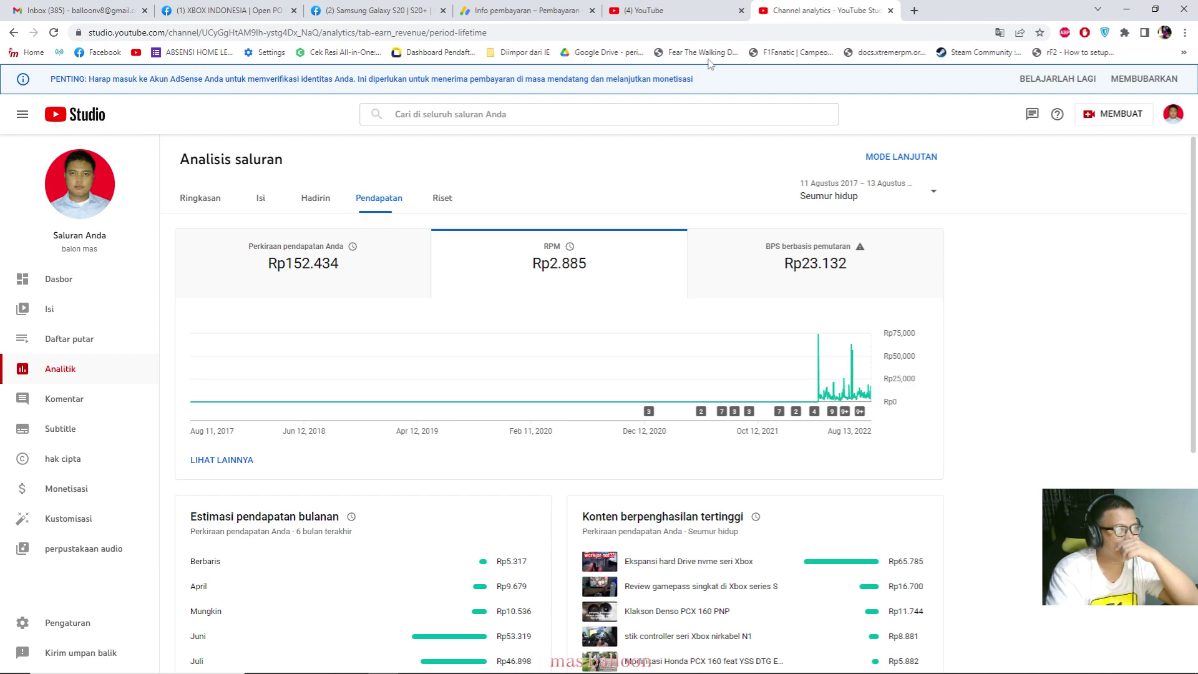
{"action": "mouse_move", "coordinate": [332, 281]}
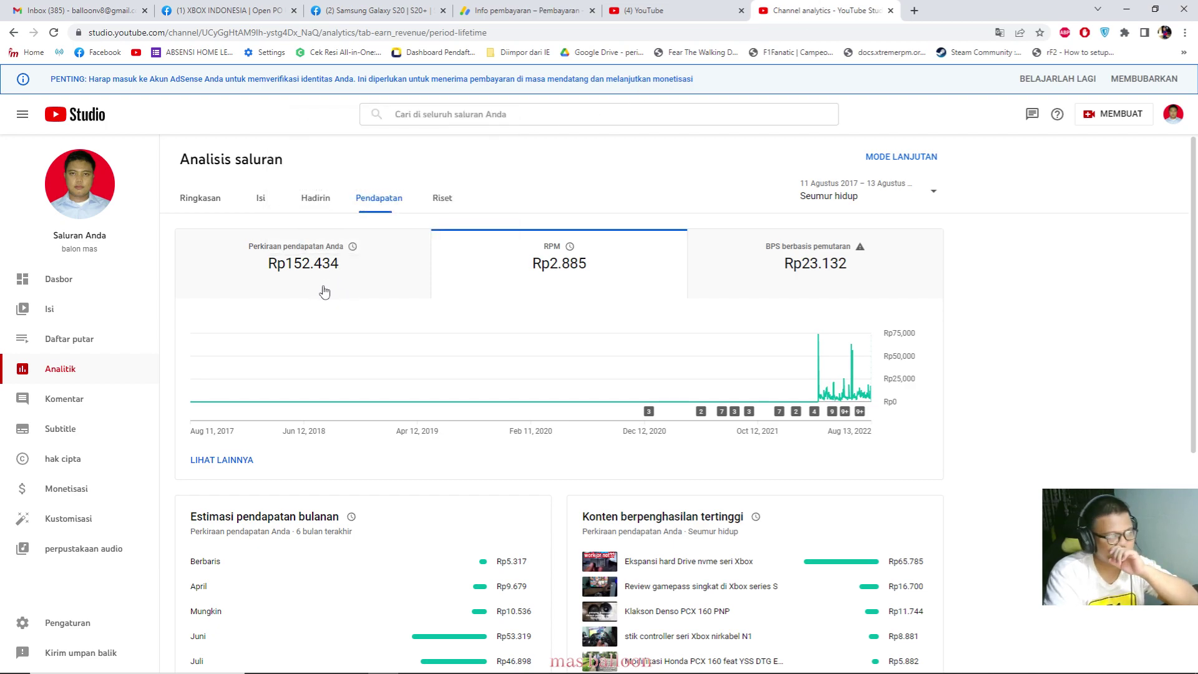
Step: Switch to the Google AdSense payment info page and highlight the total earnings and the minimum payout note
{"action": "left_click", "coordinate": [459, 8]}
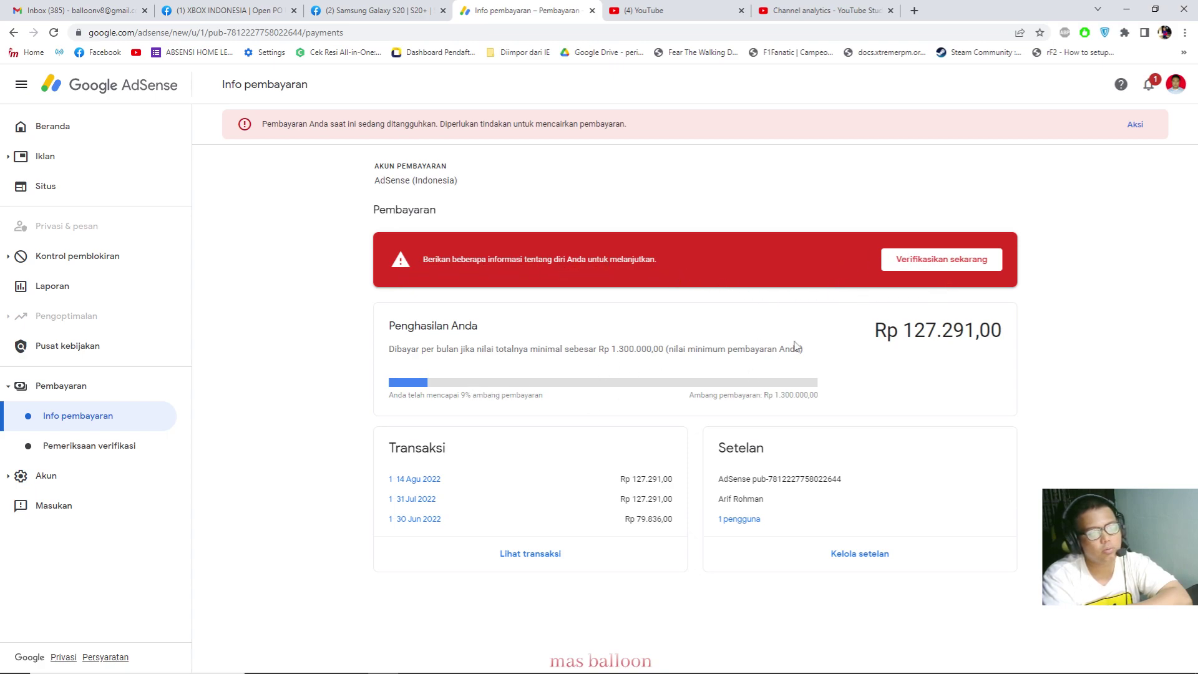
{"action": "left_click_drag", "start_coordinate": [878, 335], "coordinate": [1015, 337]}
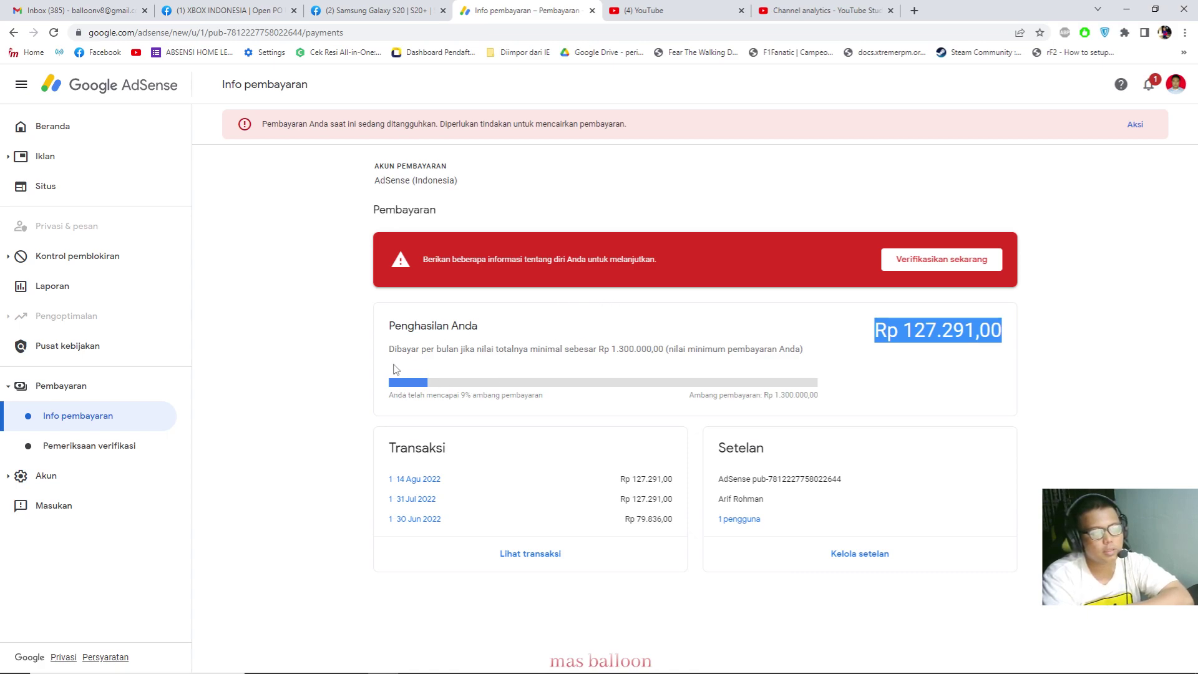
{"action": "left_click_drag", "start_coordinate": [389, 353], "coordinate": [813, 353]}
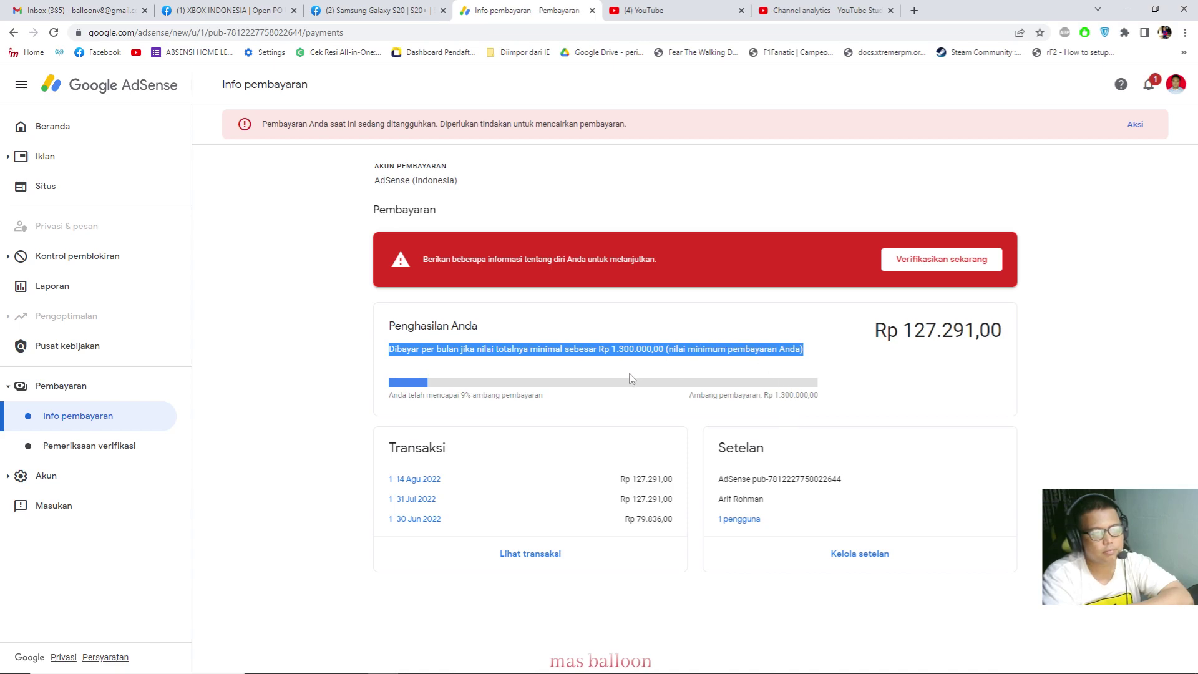
{"action": "left_click", "coordinate": [613, 351]}
{"action": "left_click", "coordinate": [699, 8]}
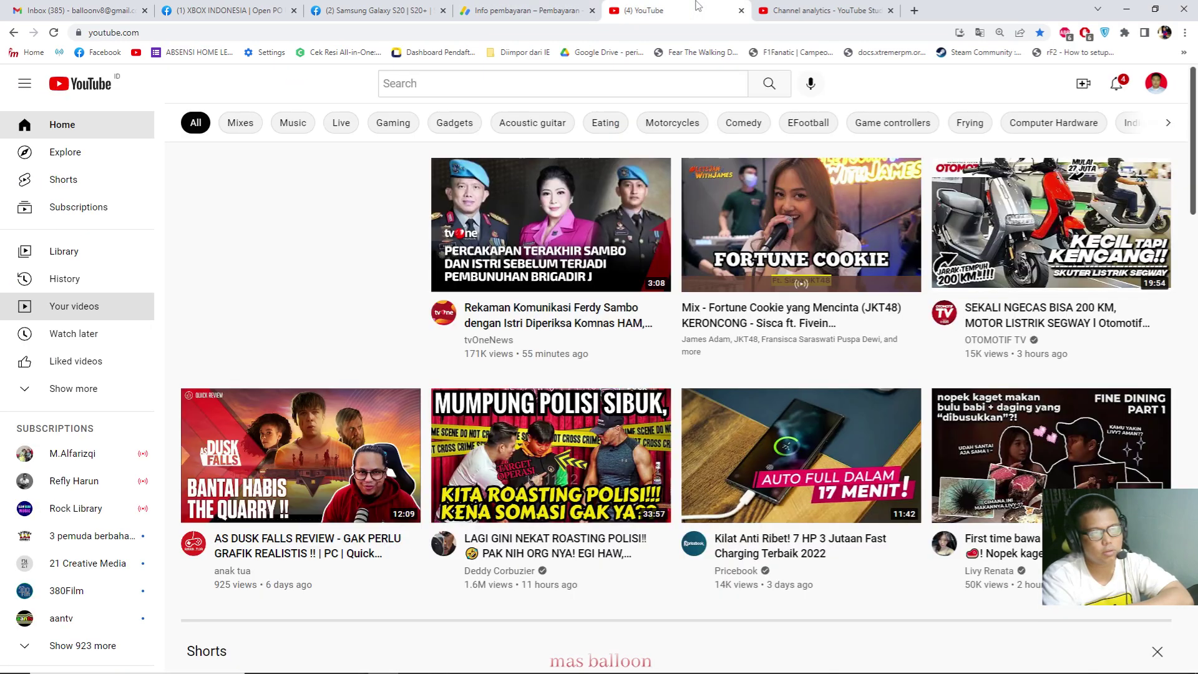
{"action": "left_click", "coordinate": [806, 11]}
{"action": "left_click_drag", "start_coordinate": [227, 230], "coordinate": [384, 258]}
{"action": "left_click", "coordinate": [528, 11]}
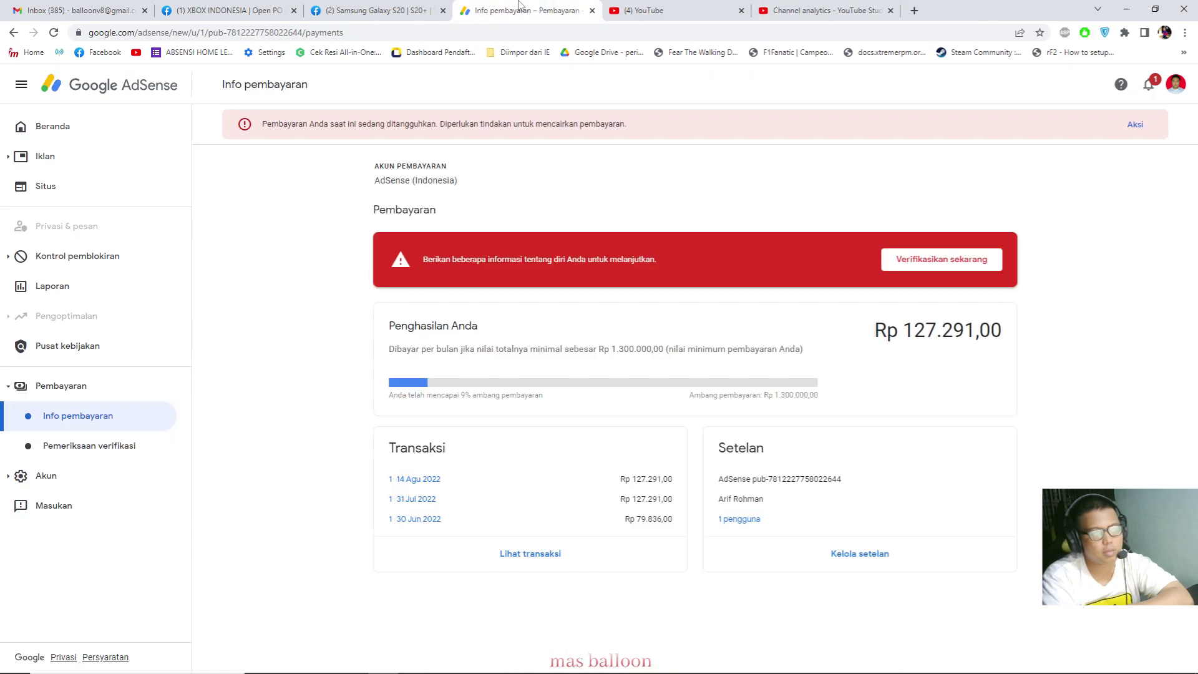
Step: Review the ID documents accepted for AdSense identity verification, close the requirements, and highlight the payment threshold progress
{"action": "left_click", "coordinate": [908, 260]}
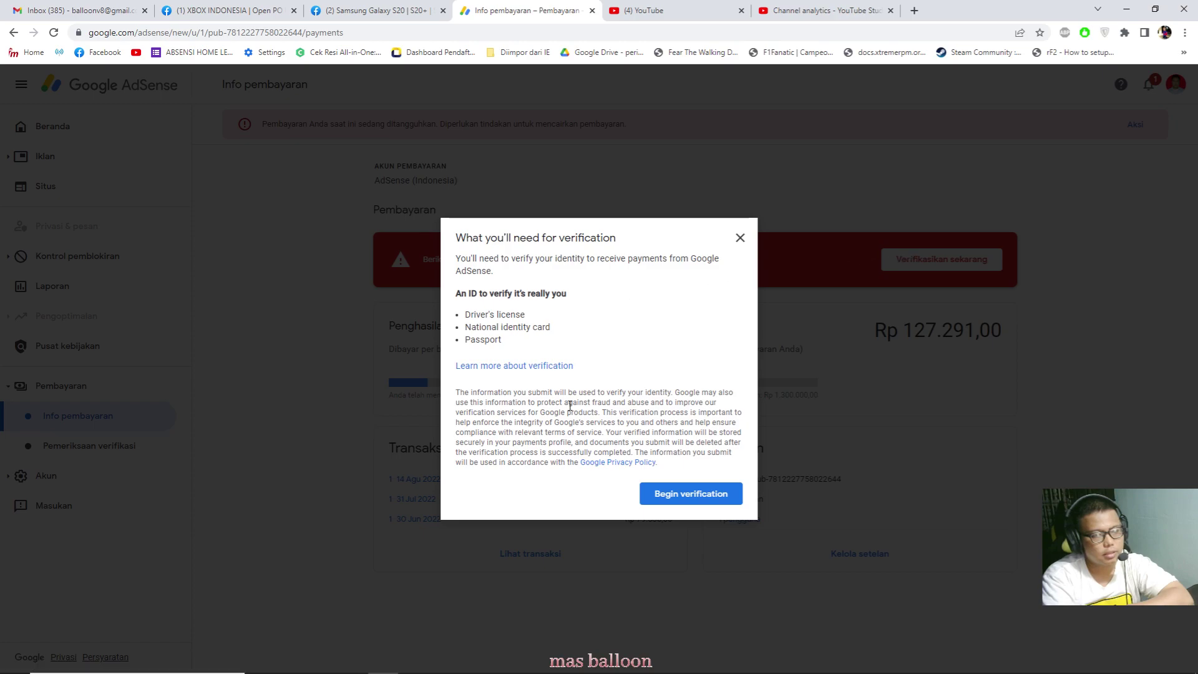
{"action": "left_click_drag", "start_coordinate": [467, 315], "coordinate": [459, 350]}
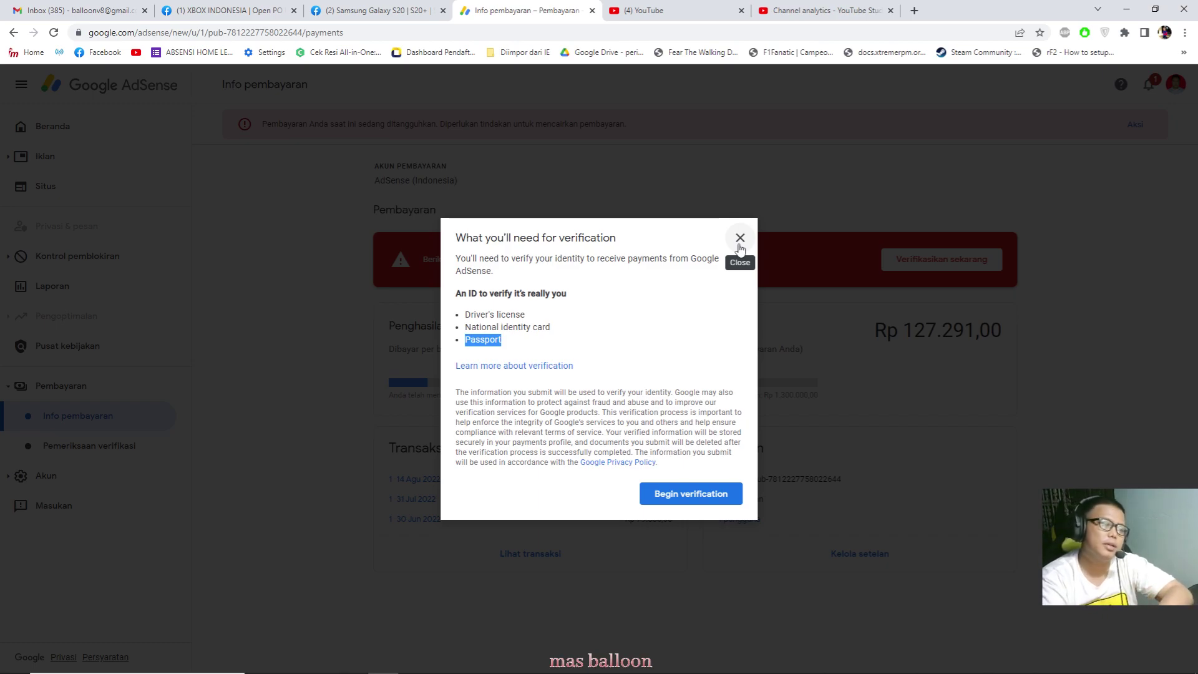
{"action": "left_click", "coordinate": [739, 246]}
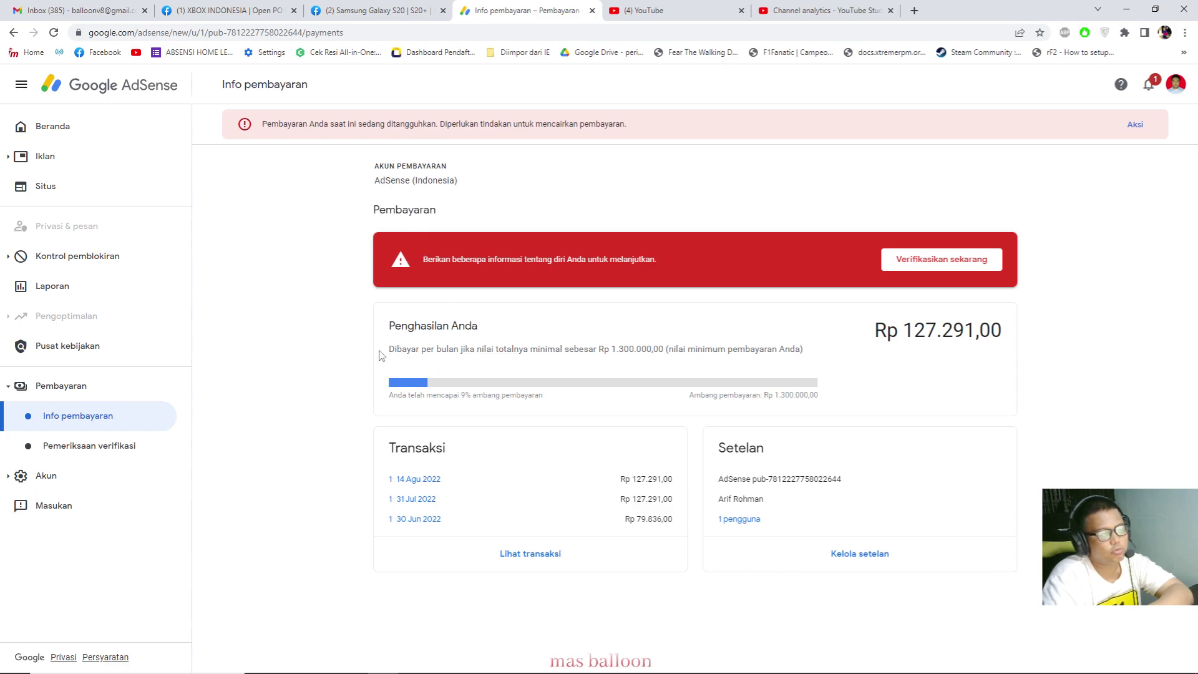
{"action": "mouse_move", "coordinate": [388, 394]}
{"action": "left_mouse_down"}
{"action": "mouse_move", "coordinate": [811, 405]}
{"action": "mouse_move", "coordinate": [474, 409]}
{"action": "mouse_move", "coordinate": [379, 390]}
{"action": "left_mouse_up"}
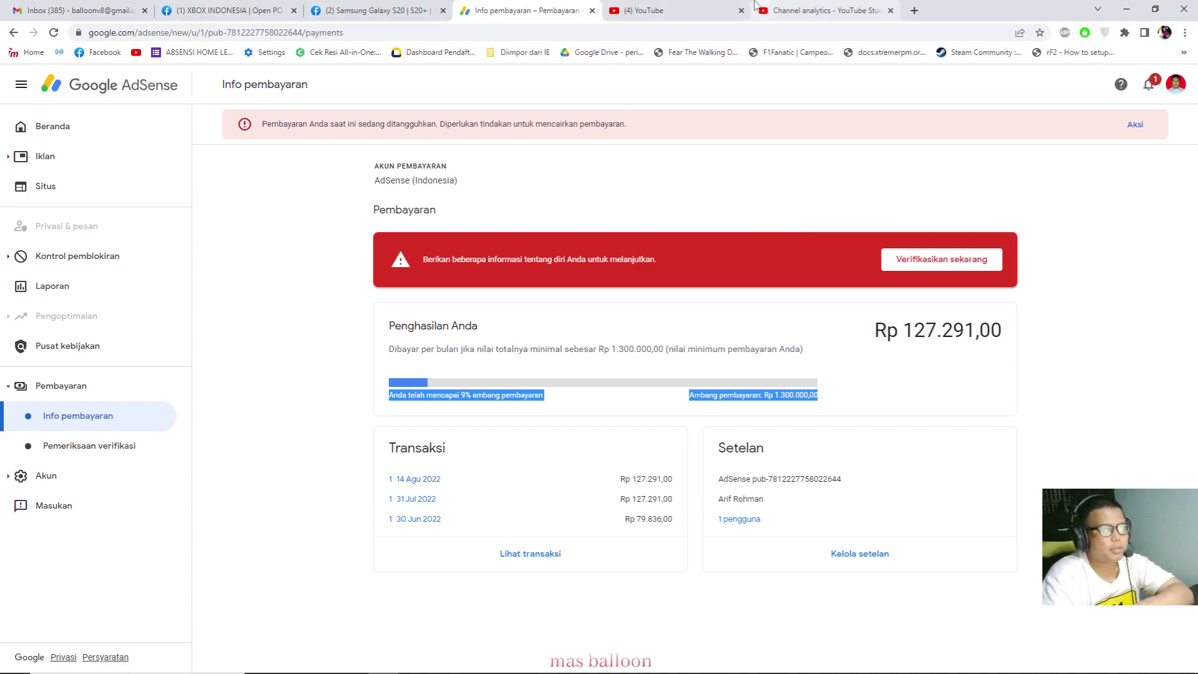
Step: Switch to YouTube Studio, show the estimated revenue chart, and review the monthly revenue, revenue sources and ad types
{"action": "left_click", "coordinate": [781, 6]}
{"action": "left_click", "coordinate": [343, 272]}
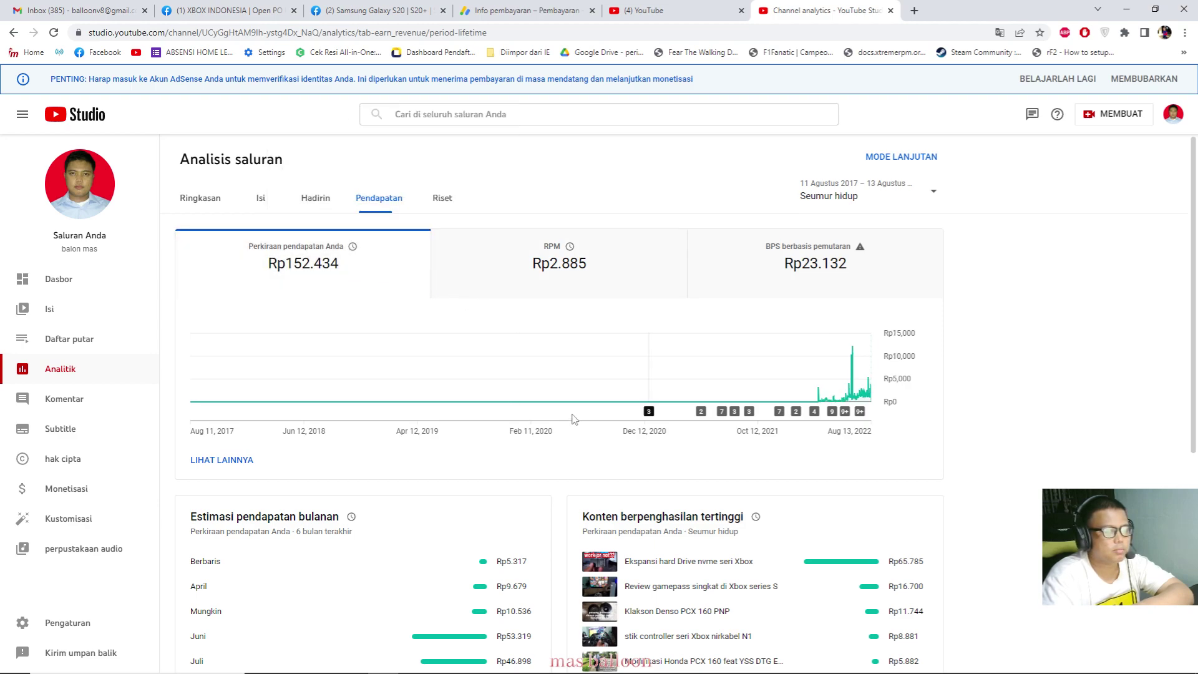
{"action": "scroll", "coordinate": [572, 419], "scroll_direction": "down", "scroll_amount": 3}
{"action": "scroll", "coordinate": [572, 419], "scroll_direction": "down", "scroll_amount": 3}
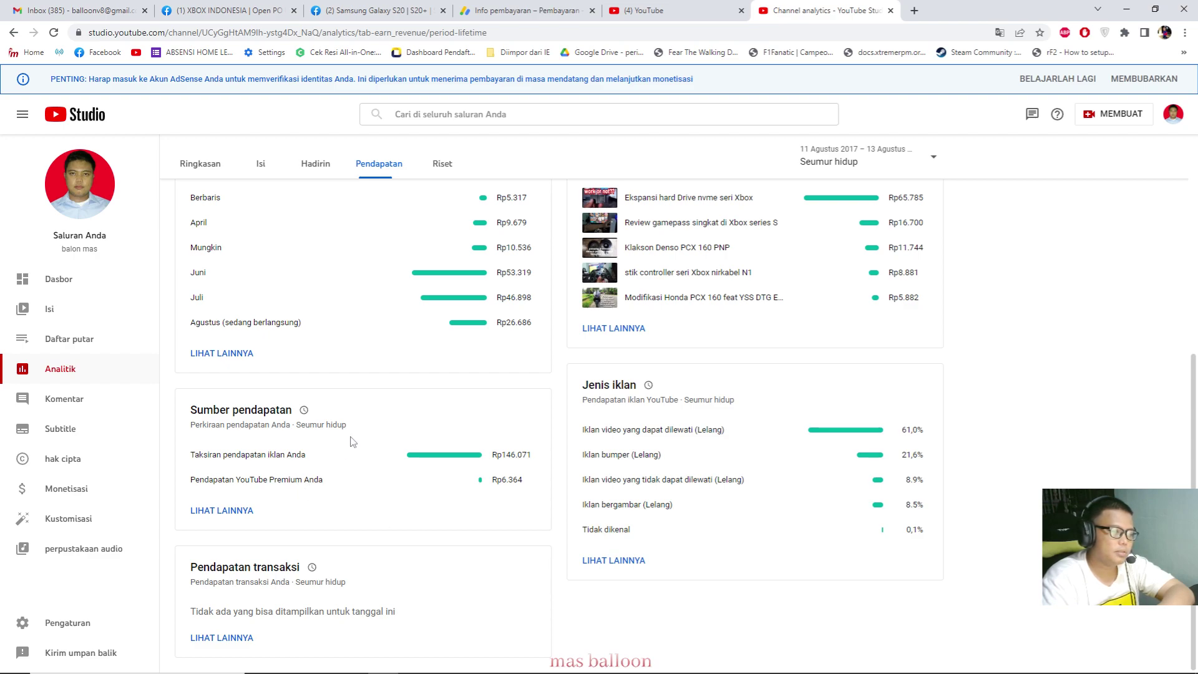
{"action": "scroll", "coordinate": [352, 442], "scroll_direction": "up", "scroll_amount": 8}
Step: Return to the AdSense payment info page and check the account notifications
{"action": "left_click", "coordinate": [694, 8]}
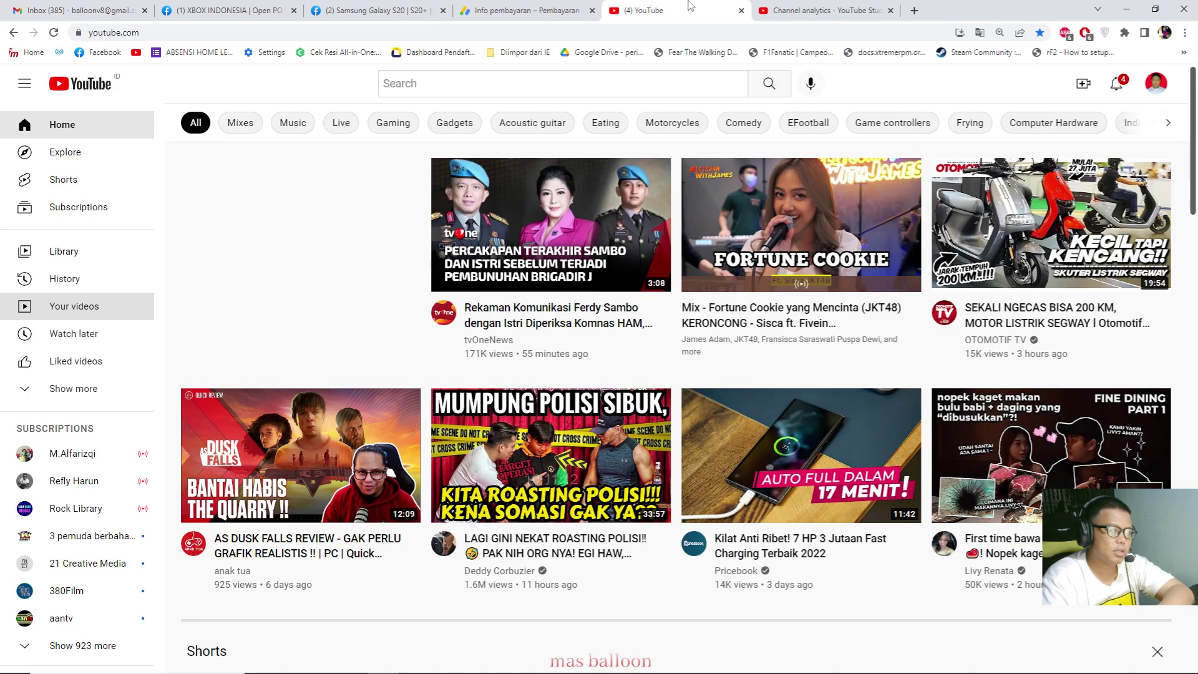
{"action": "left_click", "coordinate": [562, 9]}
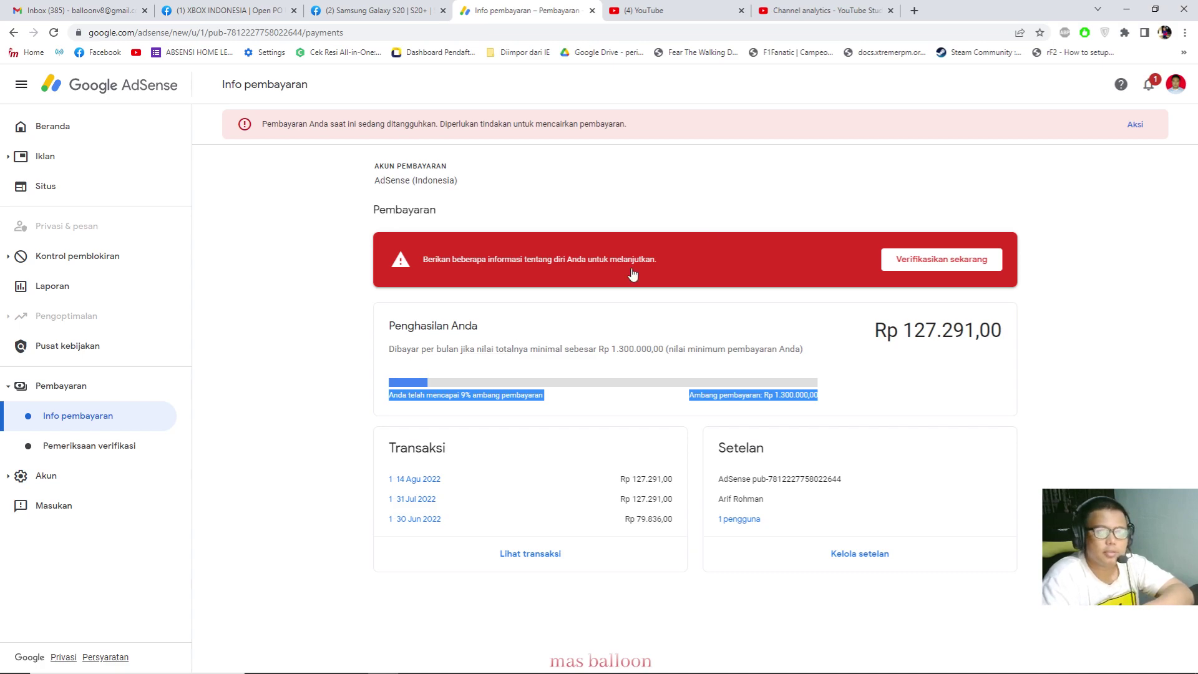
{"action": "left_click", "coordinate": [1145, 90]}
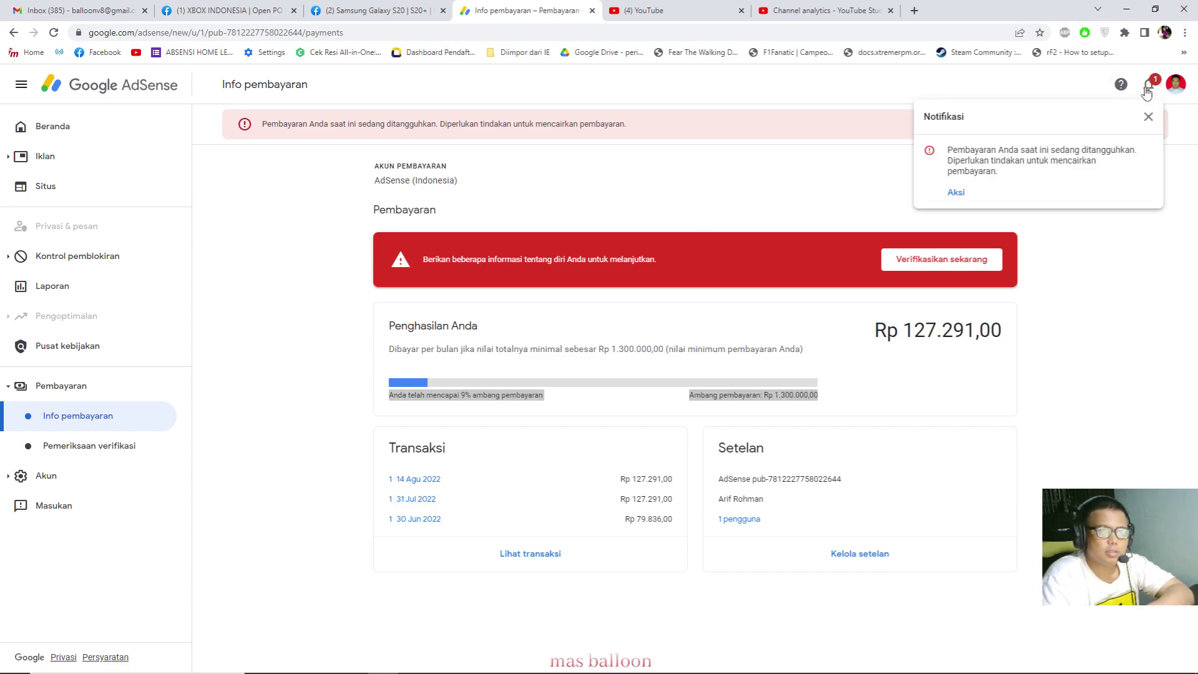
{"action": "left_click", "coordinate": [1147, 91]}
Step: Switch to the Gmail inbox and close the browser window
{"action": "left_click", "coordinate": [387, 10]}
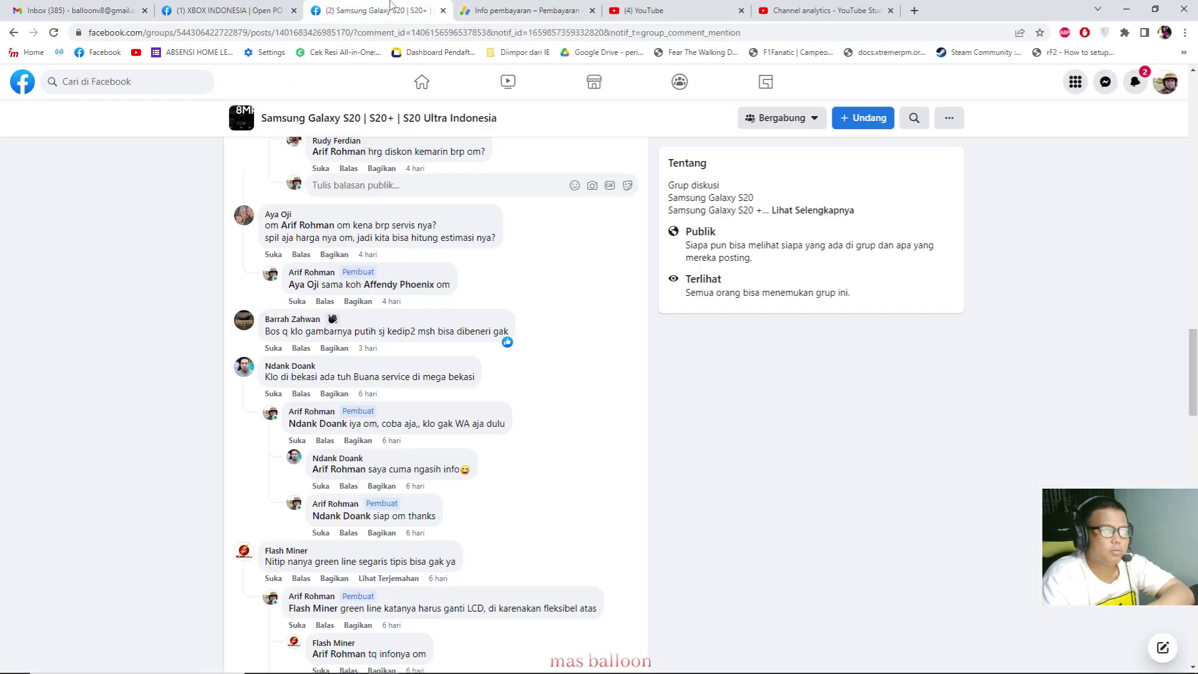
{"action": "left_click", "coordinate": [168, 7]}
{"action": "left_click", "coordinate": [329, 8]}
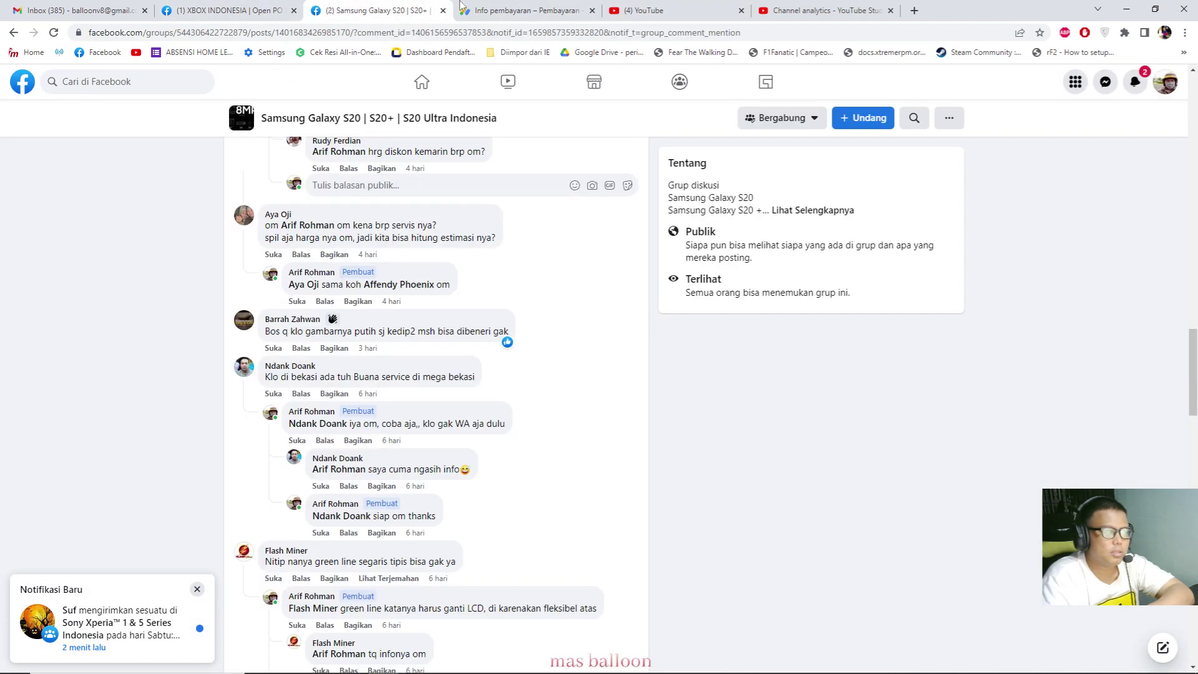
{"action": "left_click", "coordinate": [490, 8]}
{"action": "left_click", "coordinate": [156, 6]}
{"action": "left_click", "coordinate": [151, 7]}
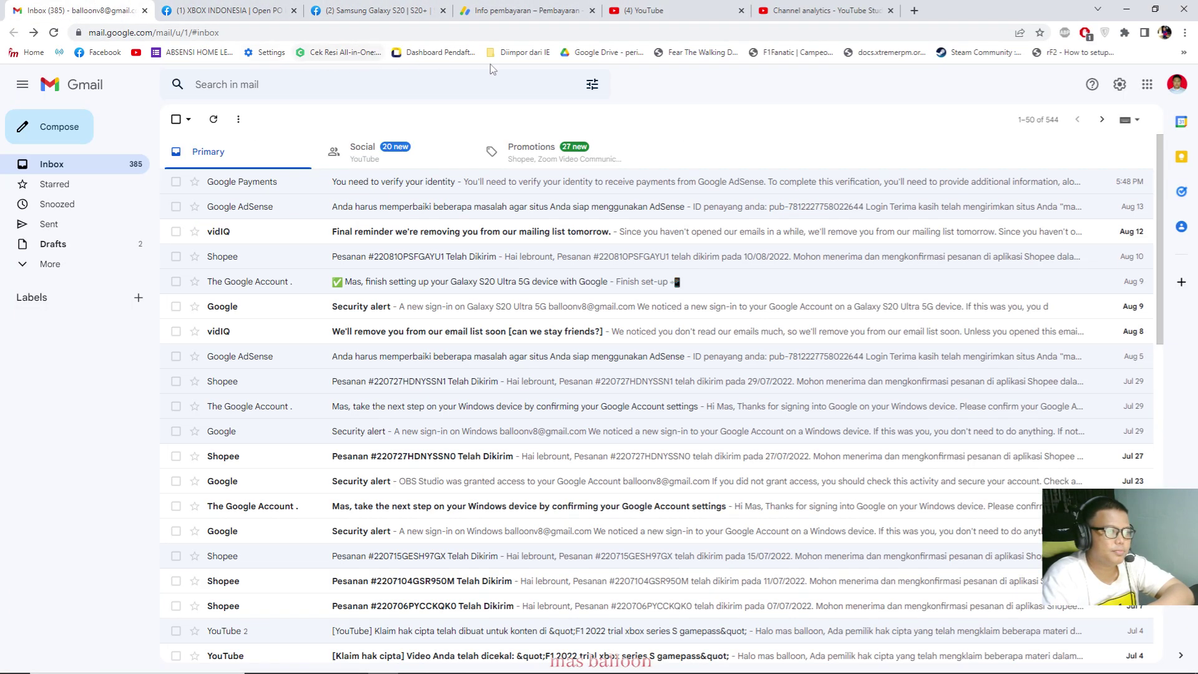
{"action": "left_click", "coordinate": [1185, 10]}
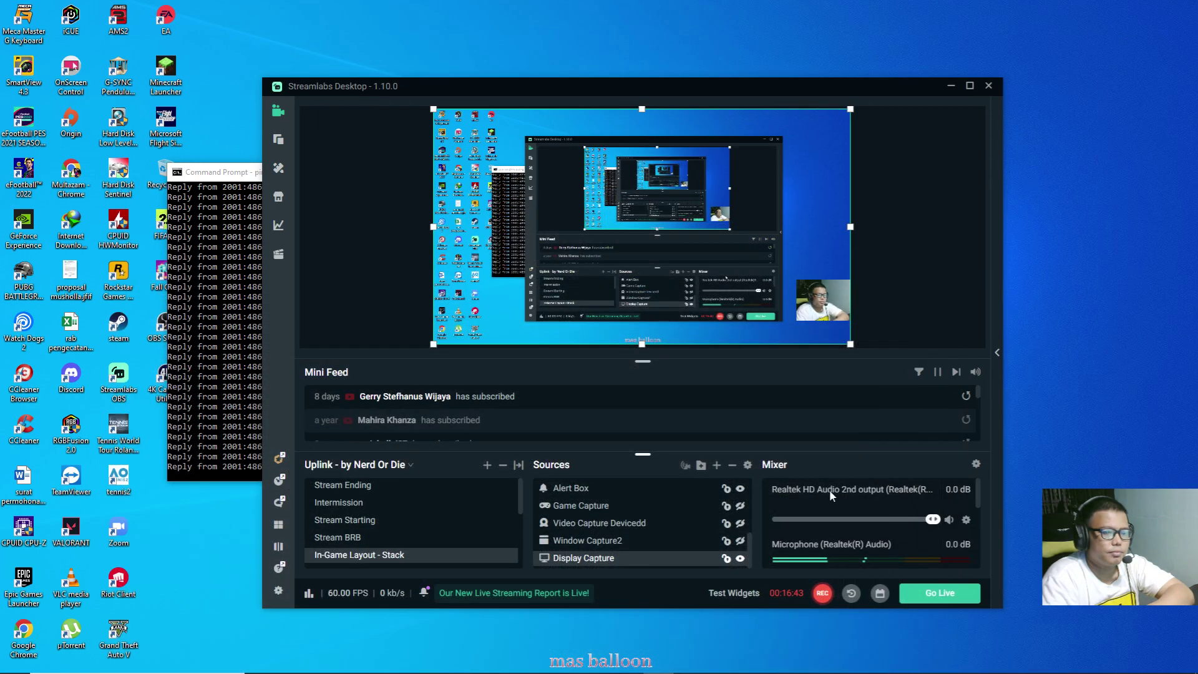